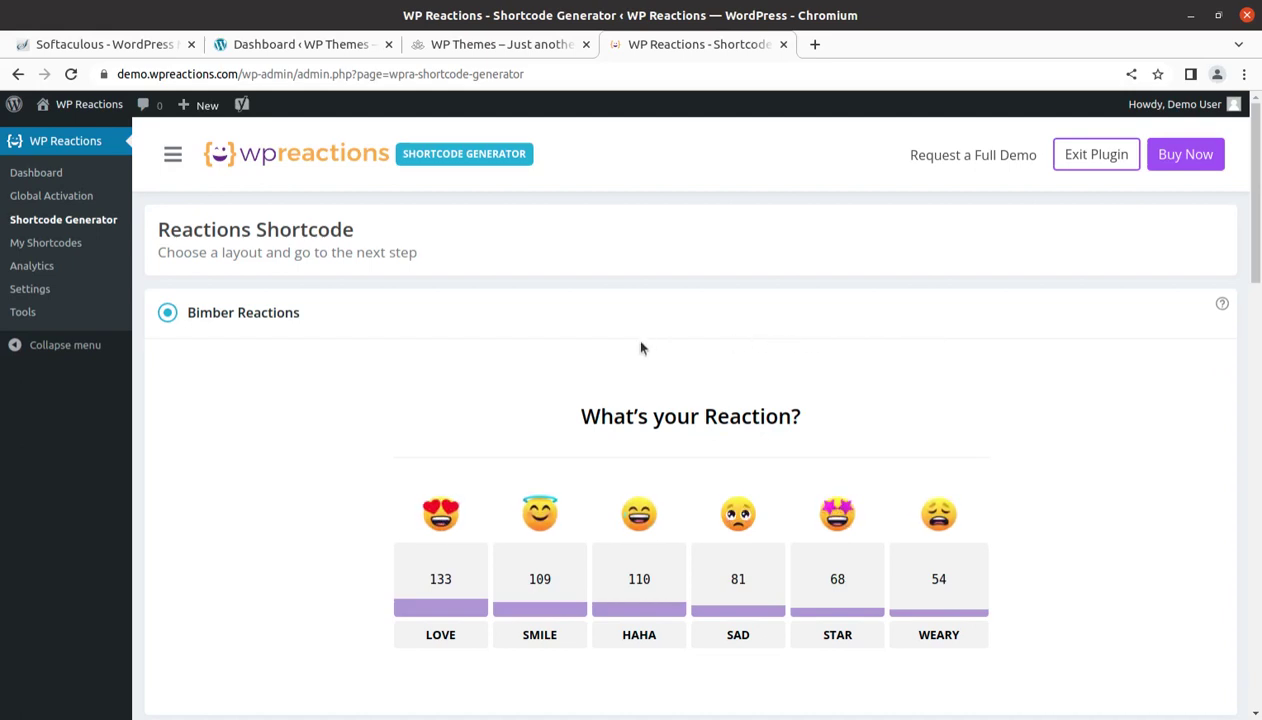
- Look through the Bimber, Disqus, Telegram, Facebook and Reaction Button layouts in the demo shortcode generator
scroll(580, 375, "down", 1)
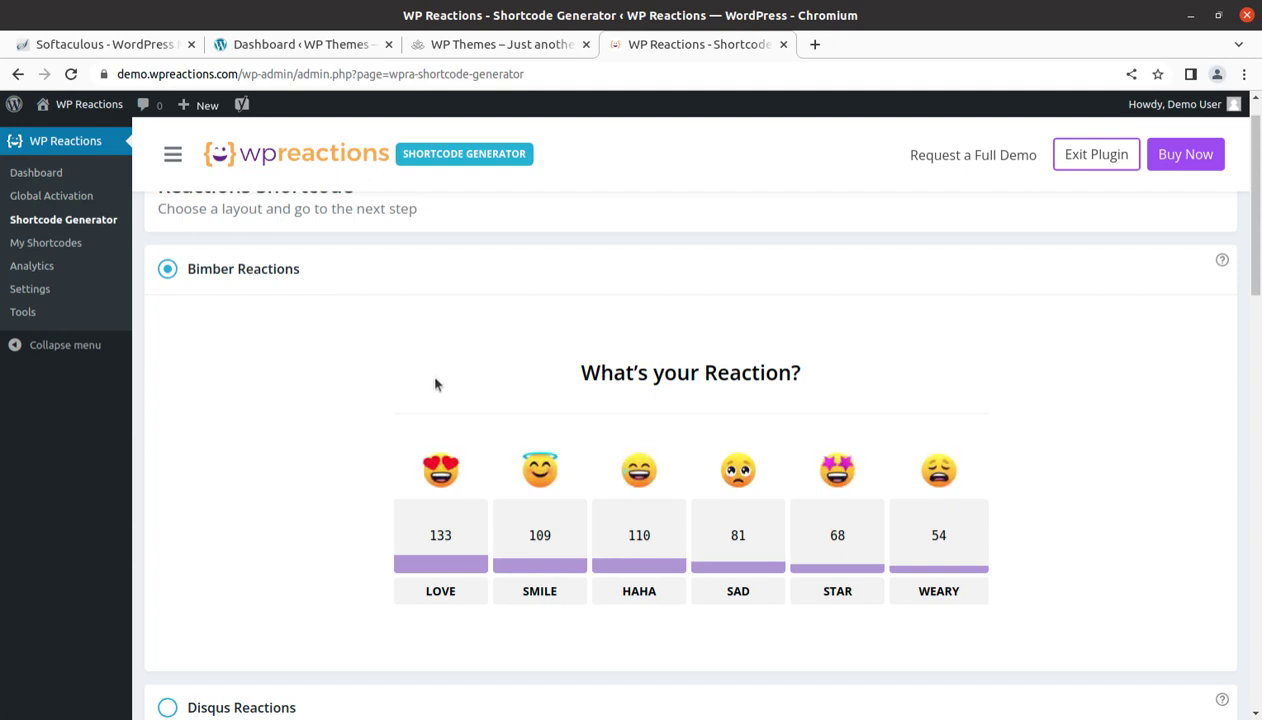
scroll(435, 379, "down", 2)
scroll(443, 381, "down", 1)
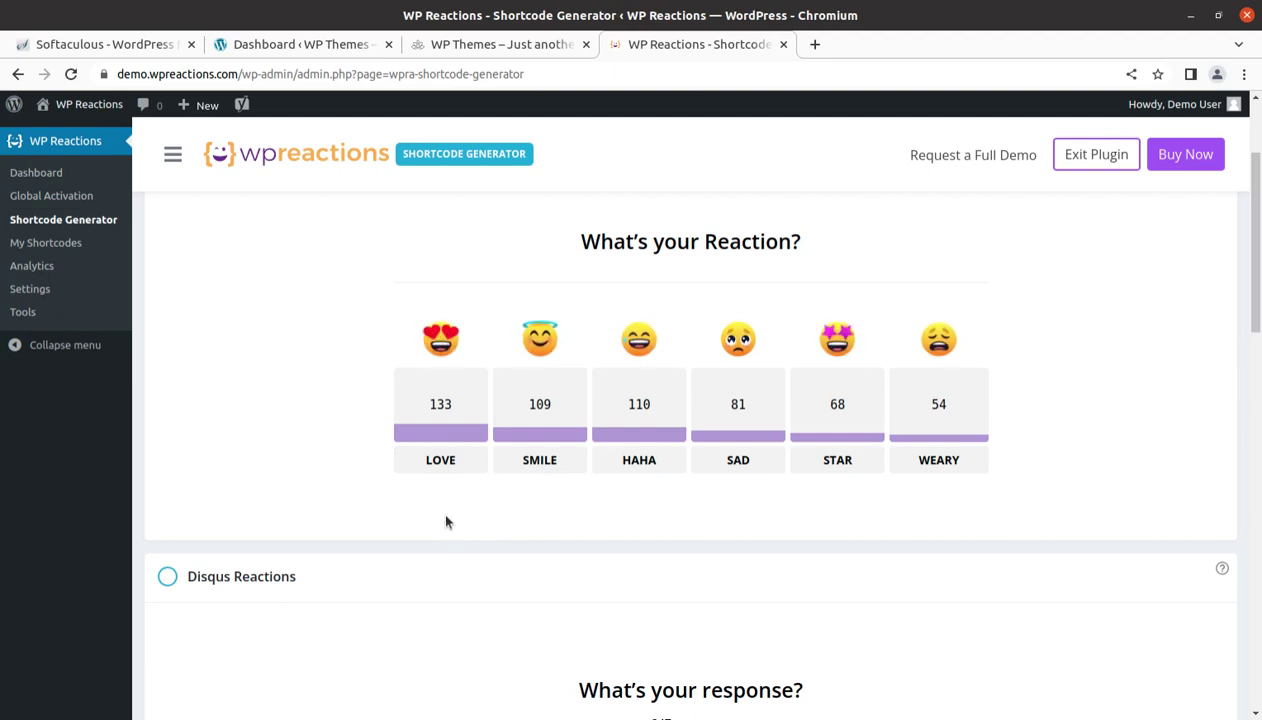
scroll(446, 480, "down", 2)
scroll(446, 480, "down", 2)
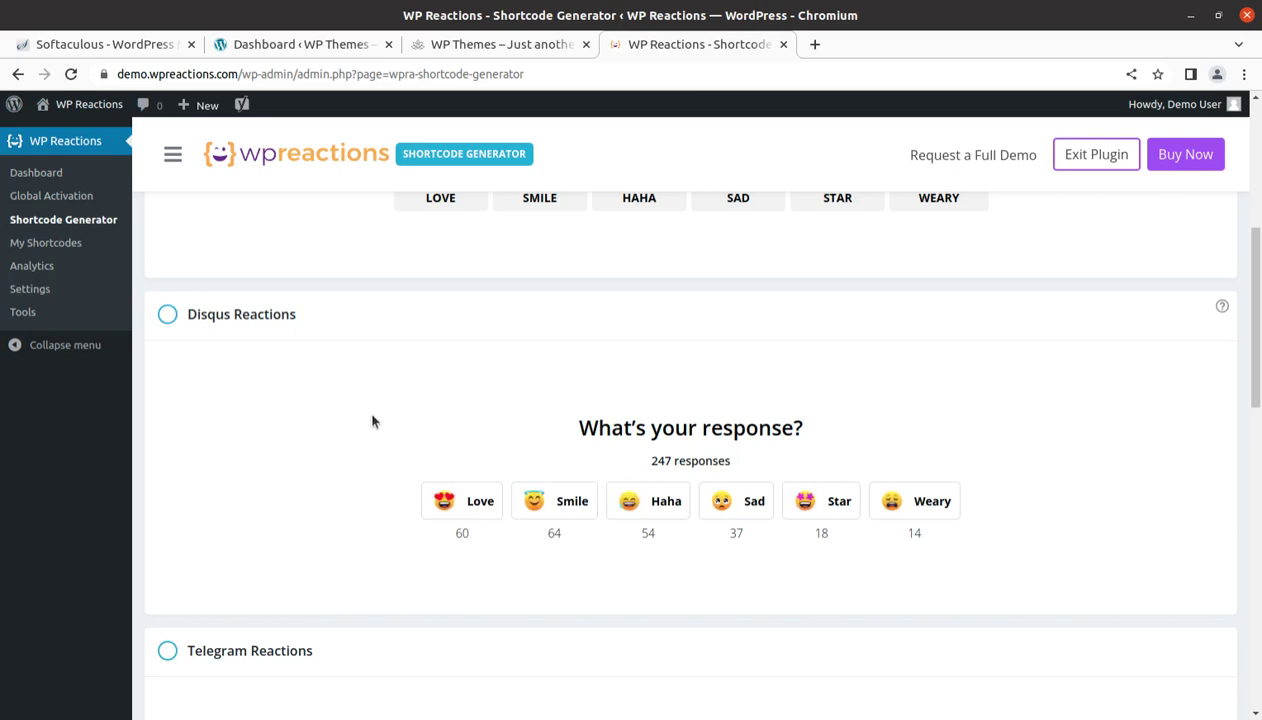
scroll(322, 402, "down", 2)
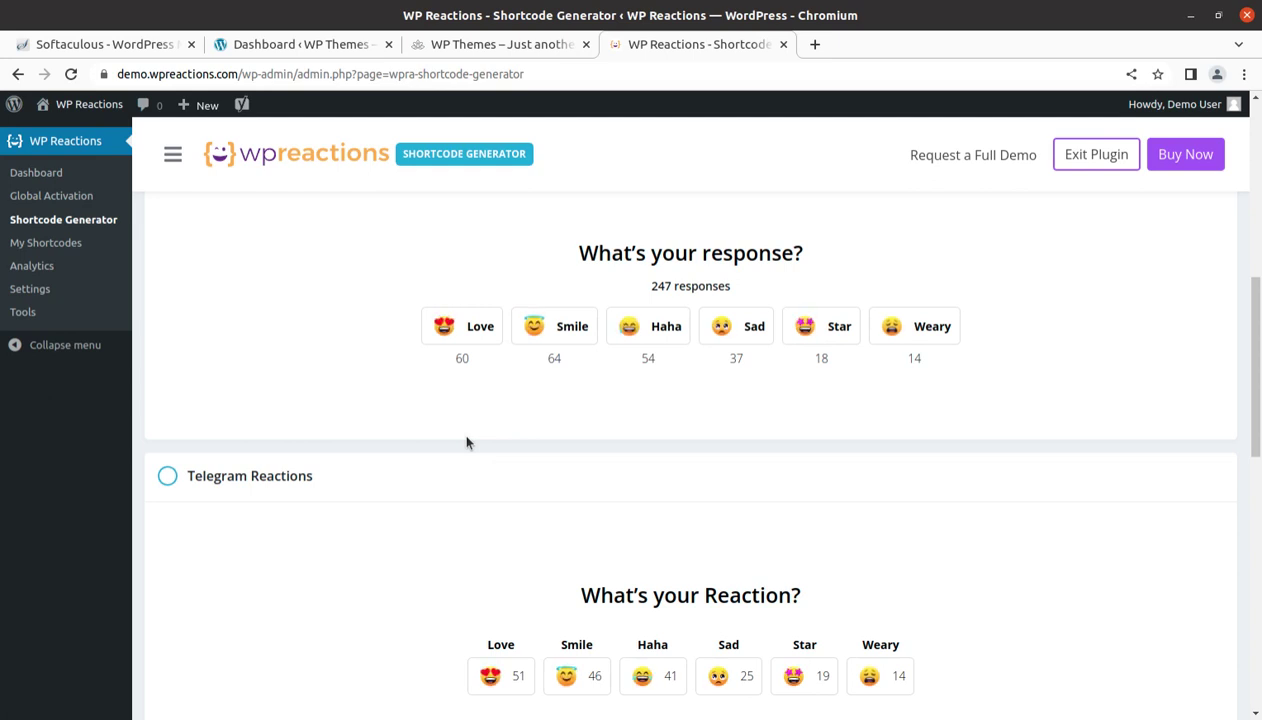
scroll(436, 433, "down", 1)
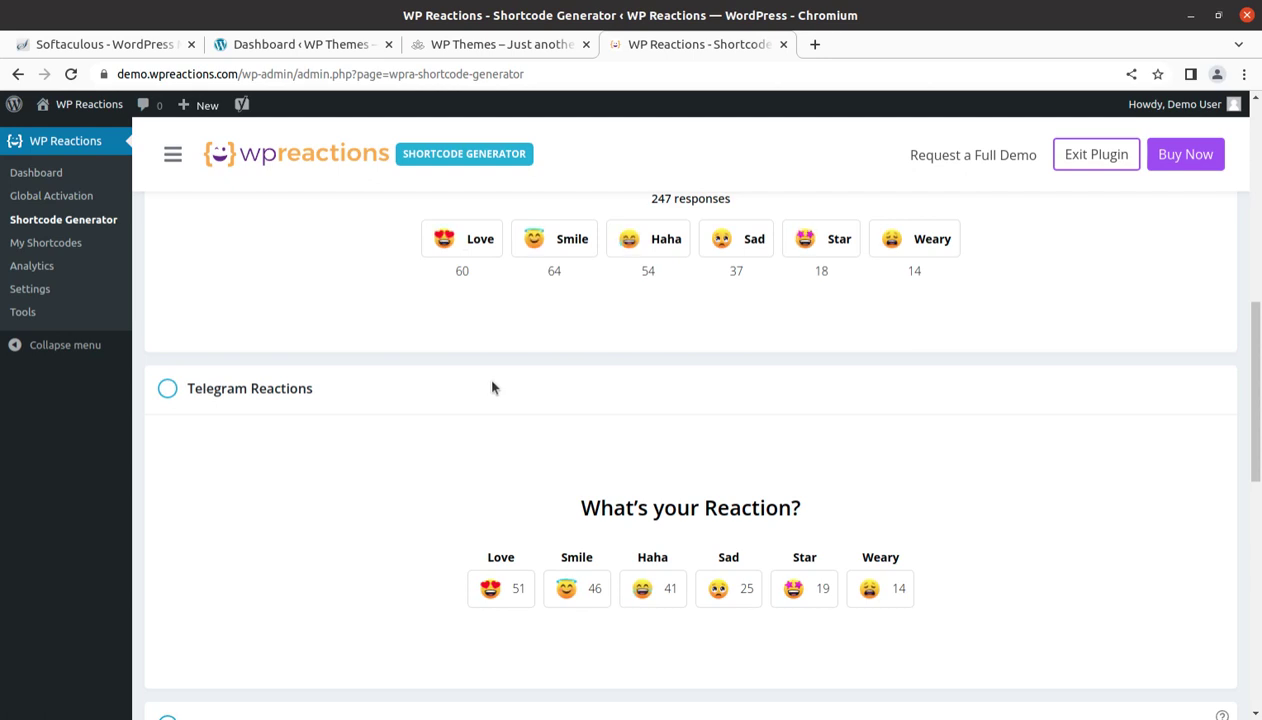
scroll(490, 386, "down", 2)
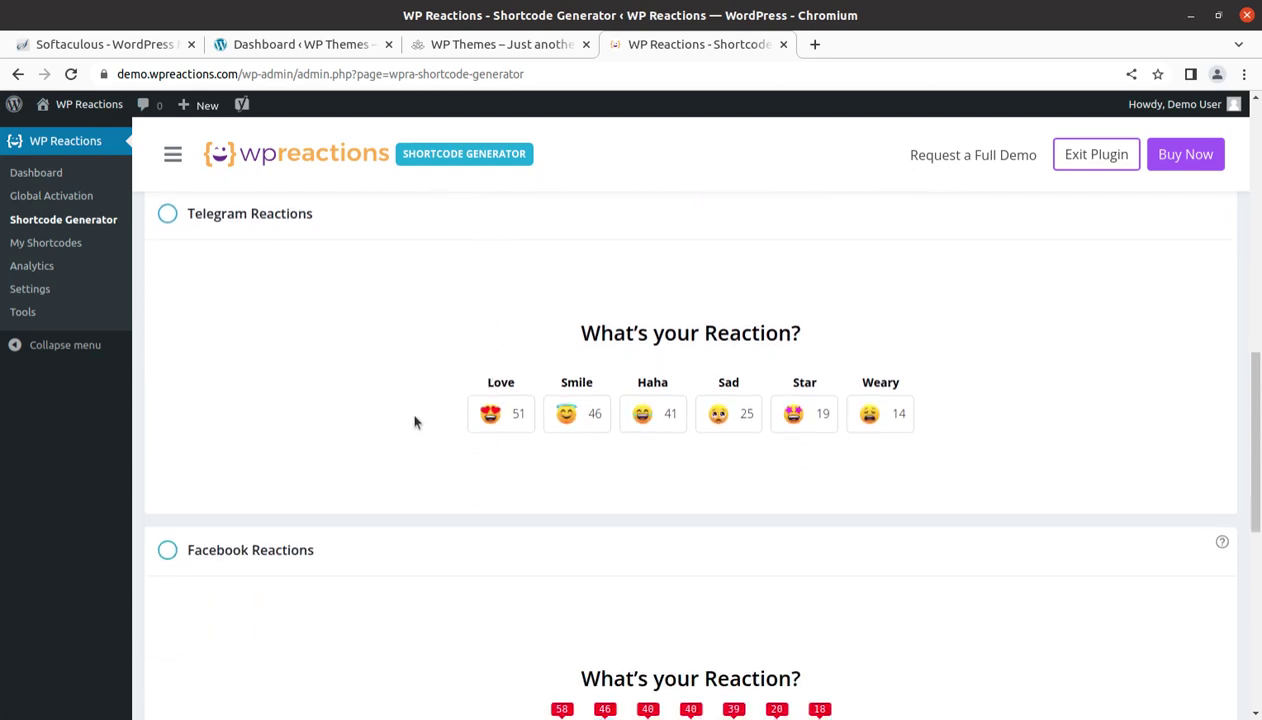
scroll(417, 422, "down", 1)
scroll(410, 421, "down", 2)
scroll(880, 411, "down", 1)
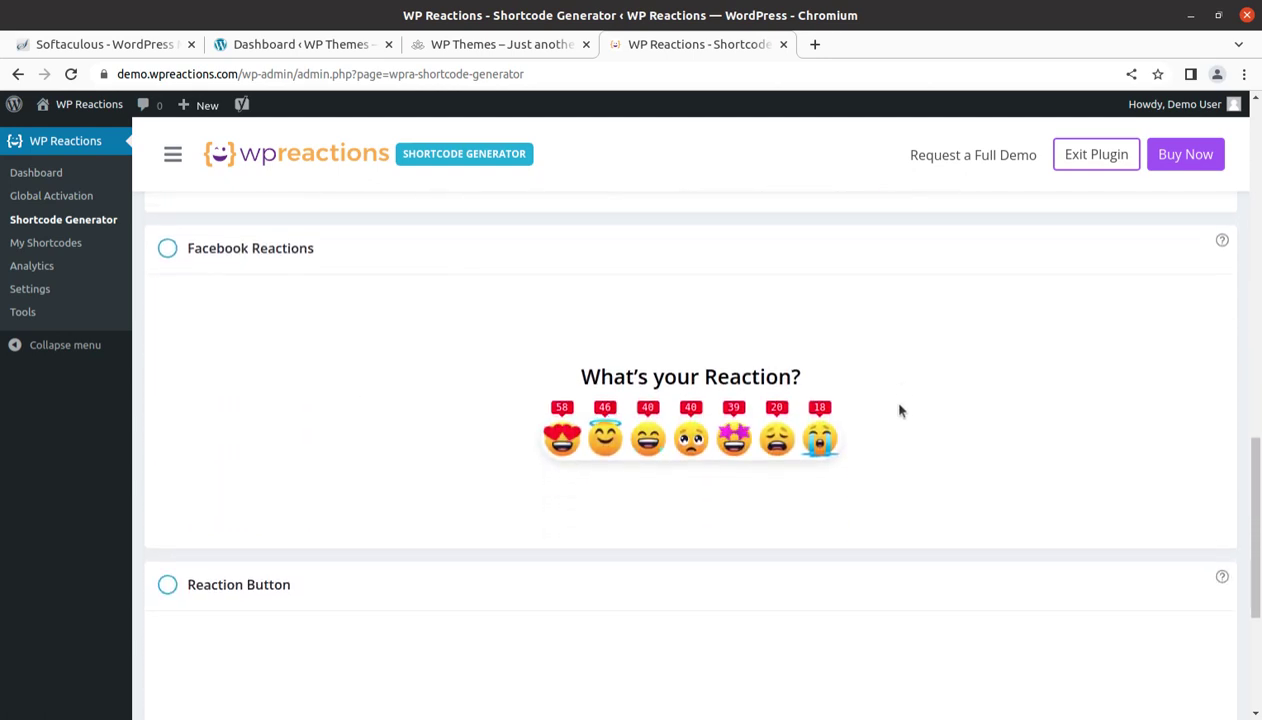
scroll(898, 411, "down", 2)
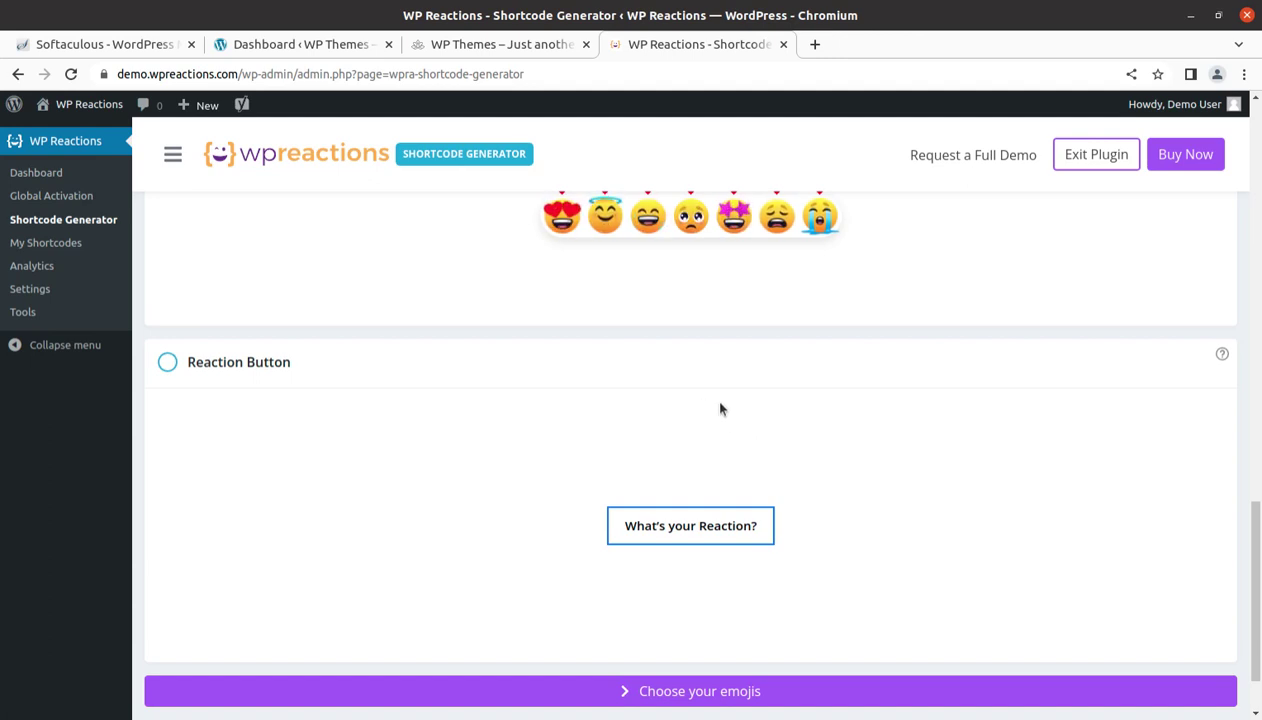
scroll(700, 403, "up", 1)
scroll(687, 399, "up", 1)
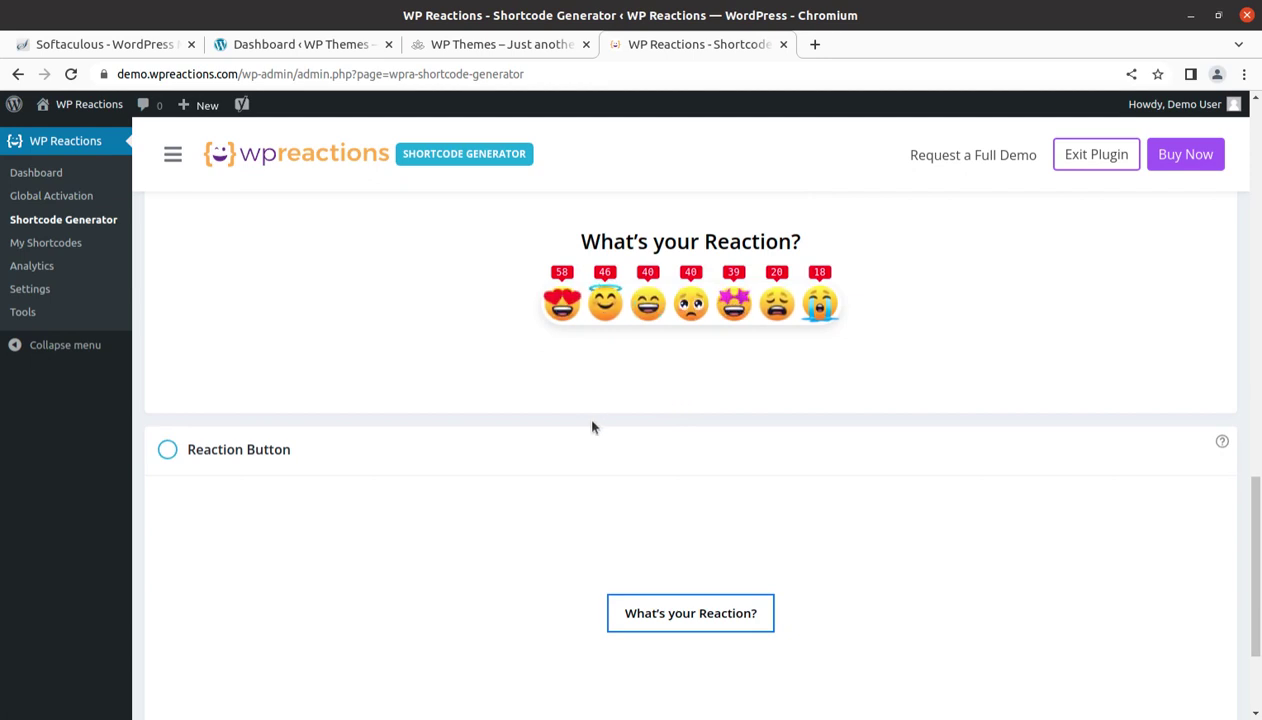
scroll(563, 424, "up", 7)
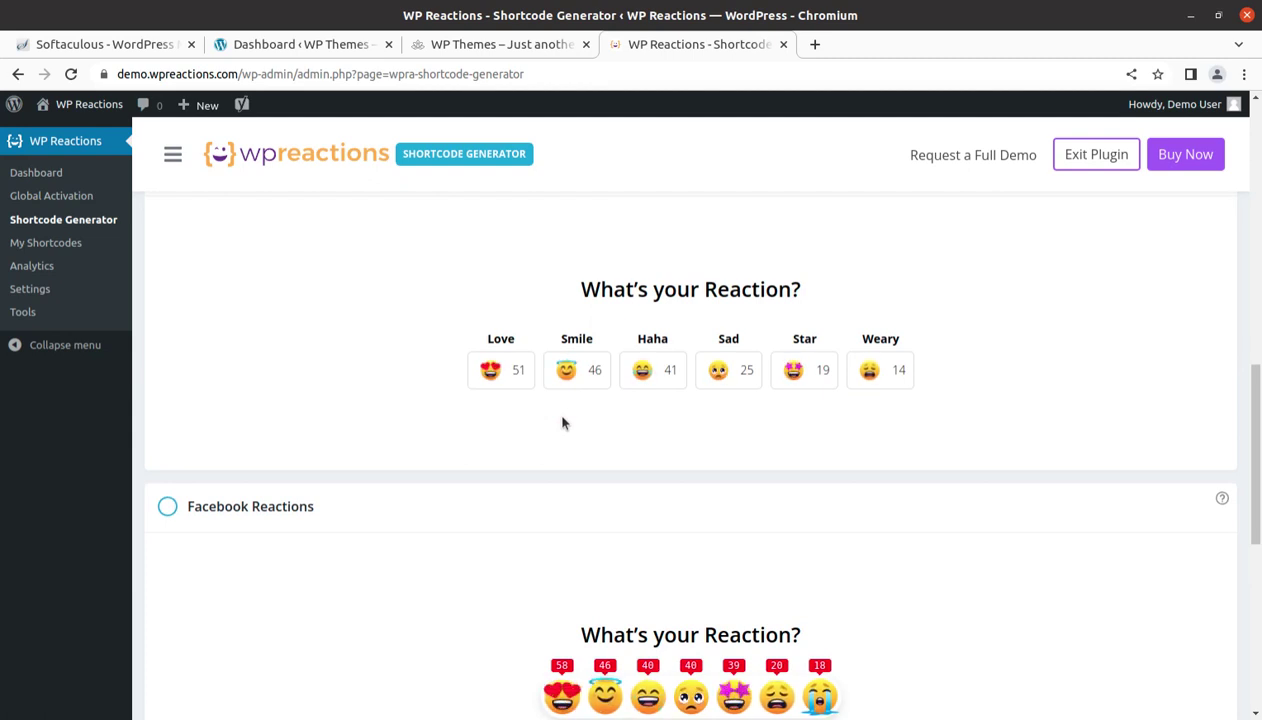
scroll(563, 424, "up", 12)
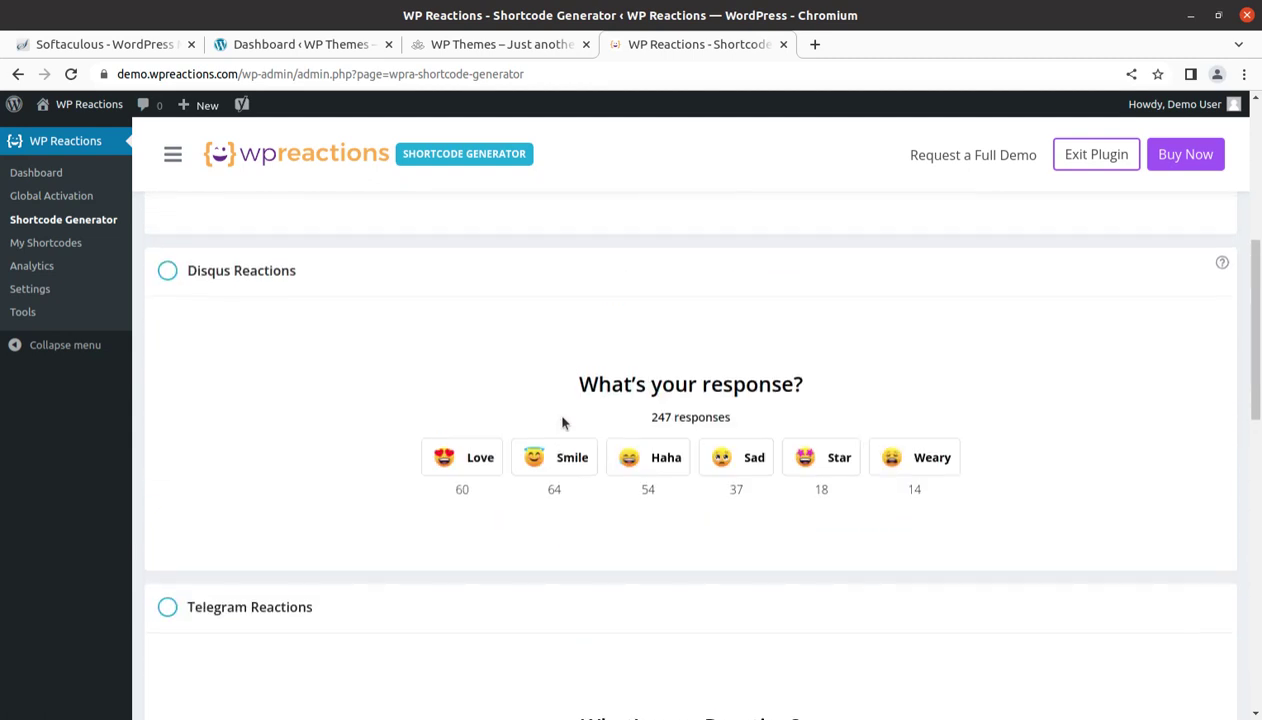
scroll(563, 424, "up", 1)
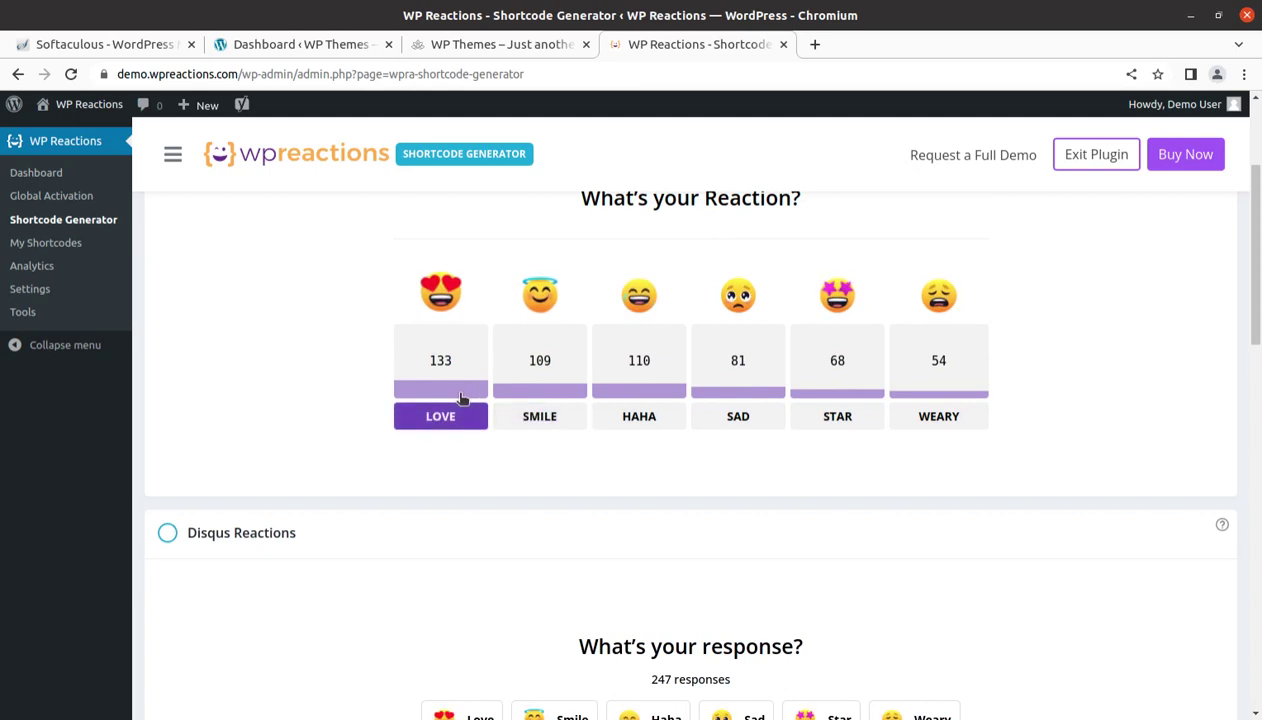
scroll(474, 502, "up", 2)
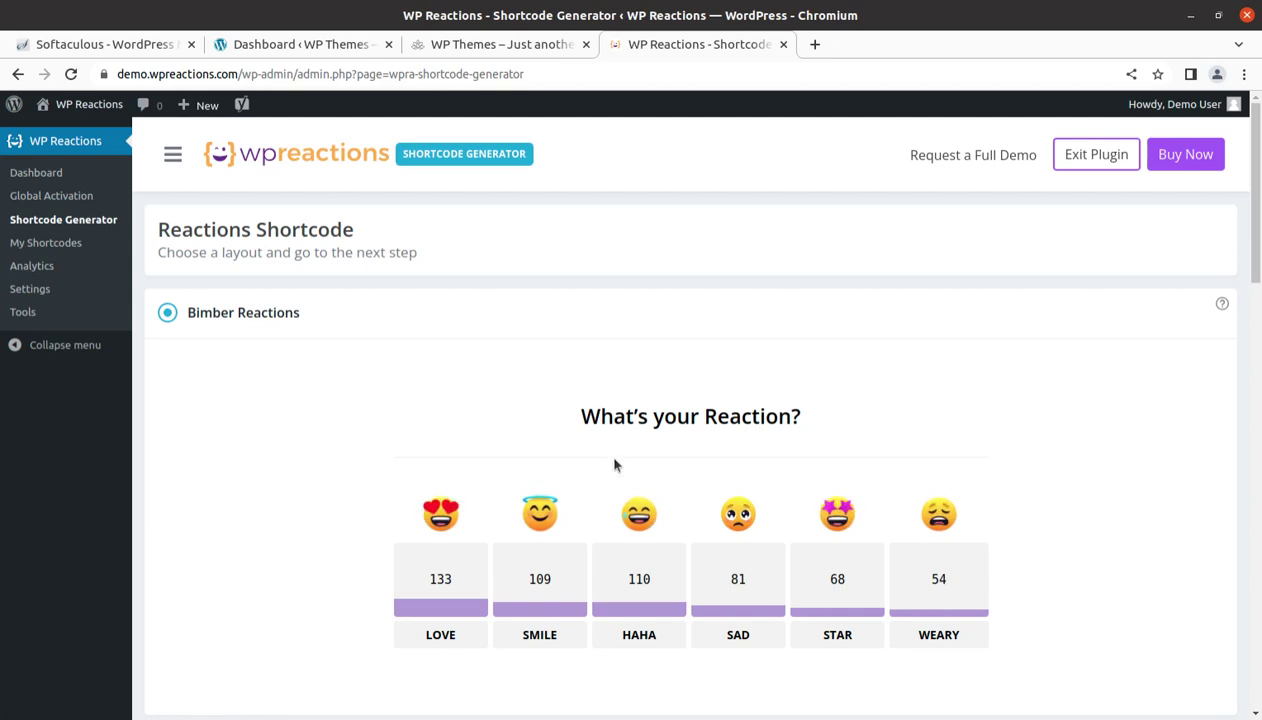
- Try out the Love, Smile, Haha and Star reactions in the Bimber Reactions preview
scroll(603, 456, "down", 3)
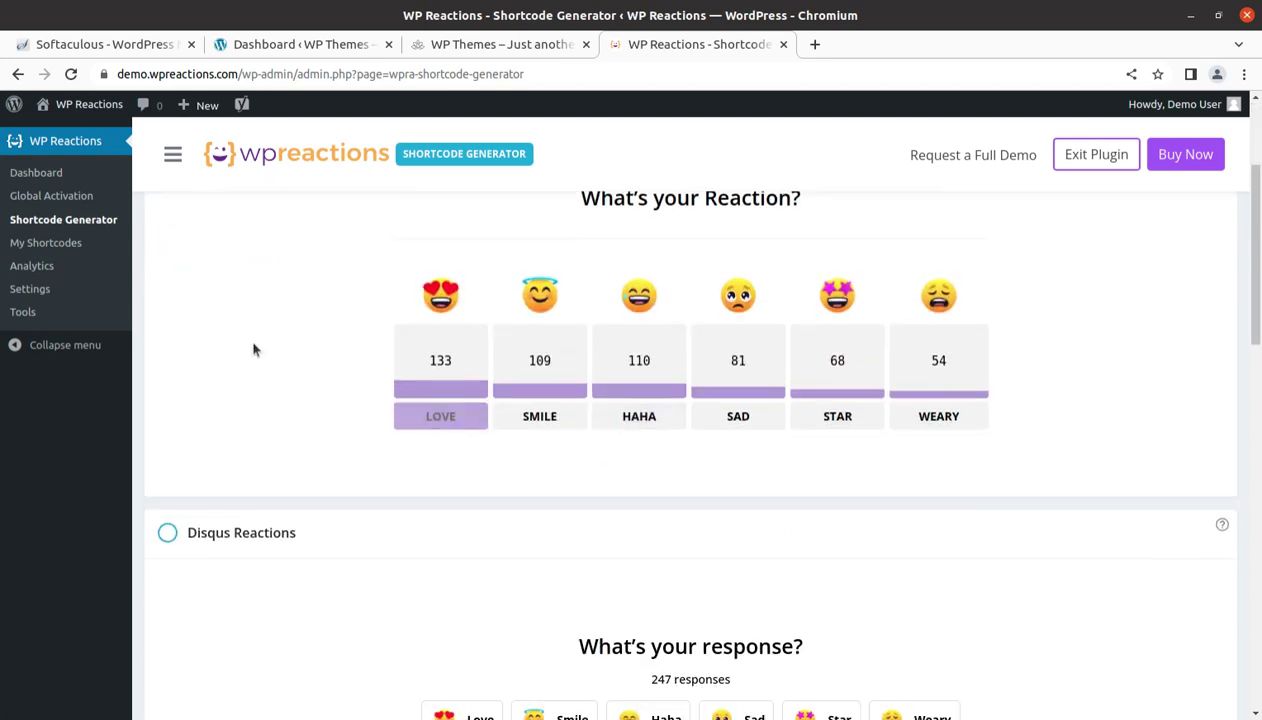
scroll(352, 408, "down", 1)
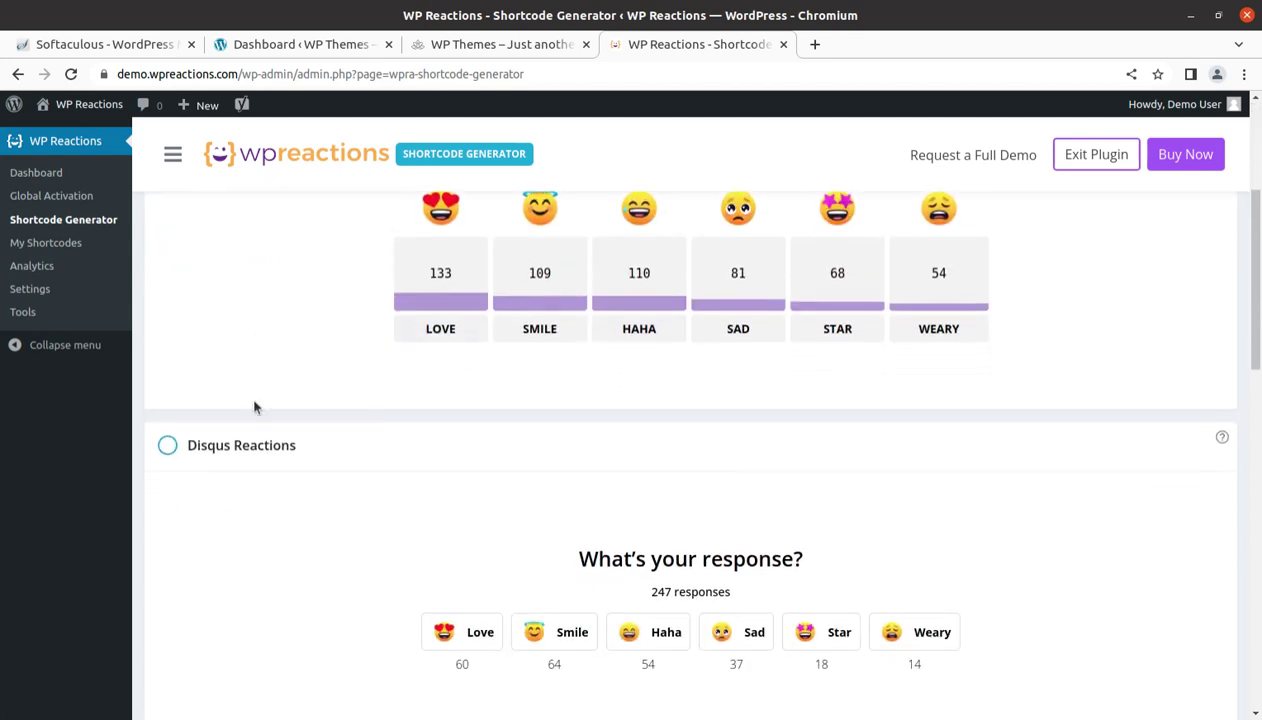
left_click(440, 328)
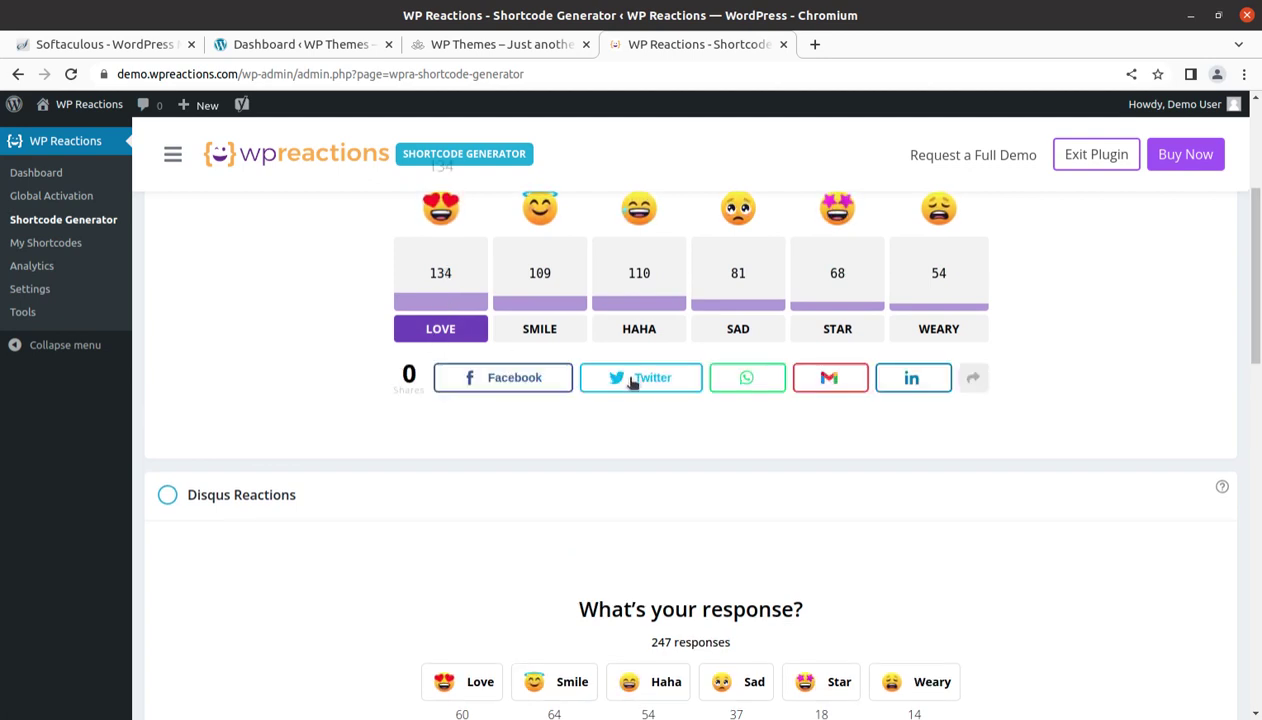
left_click(553, 322)
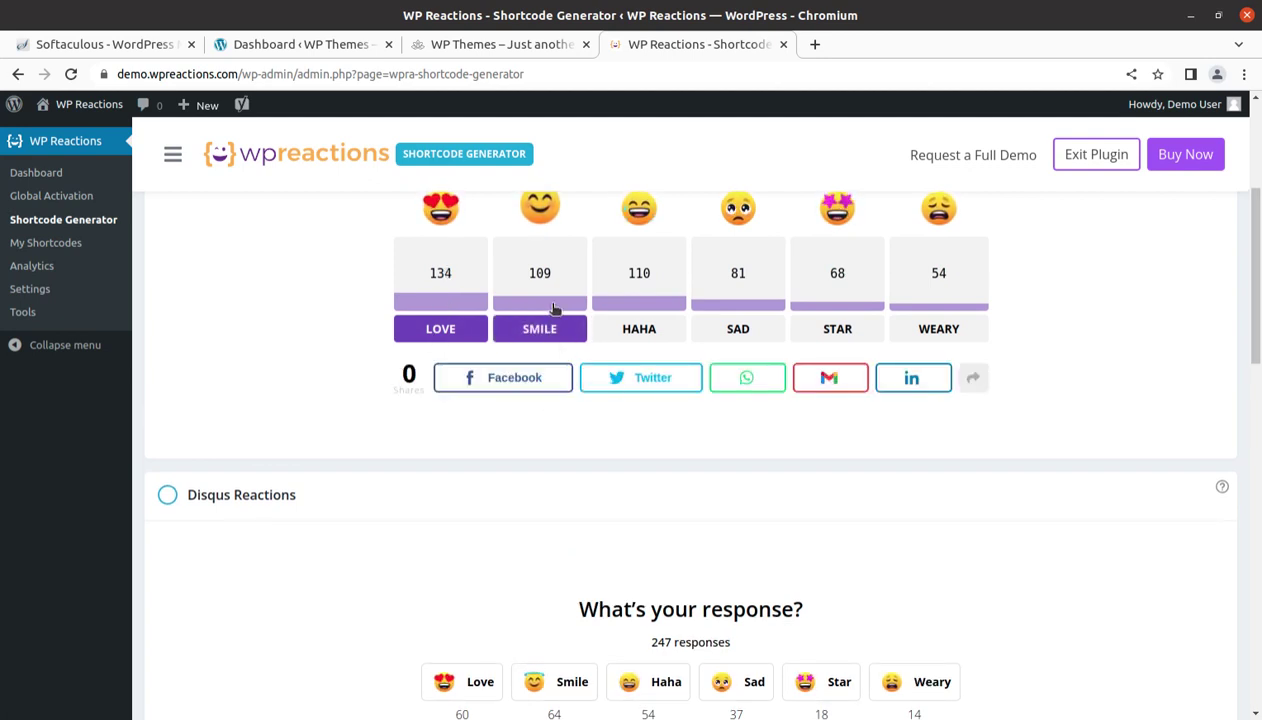
left_click(645, 327)
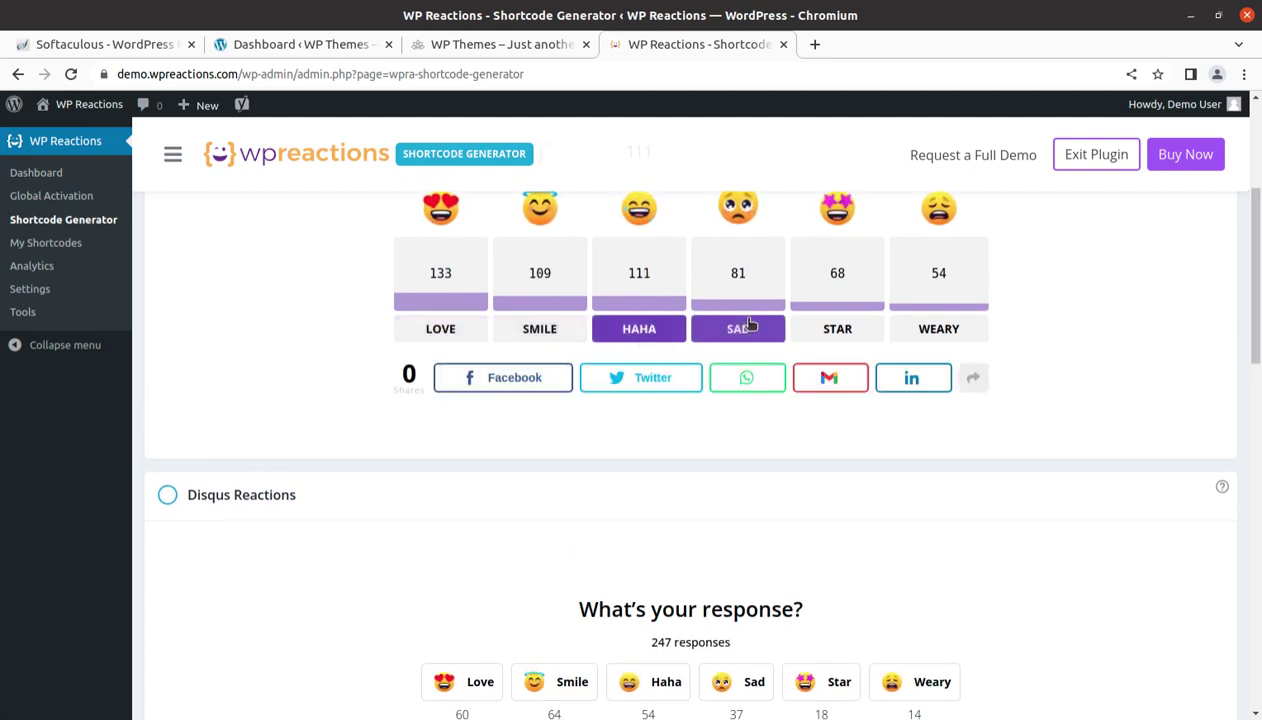
left_click(821, 330)
- Try out the Star reaction in the Disqus Reactions preview and view the Telegram Reactions layout
scroll(963, 442, "down", 3)
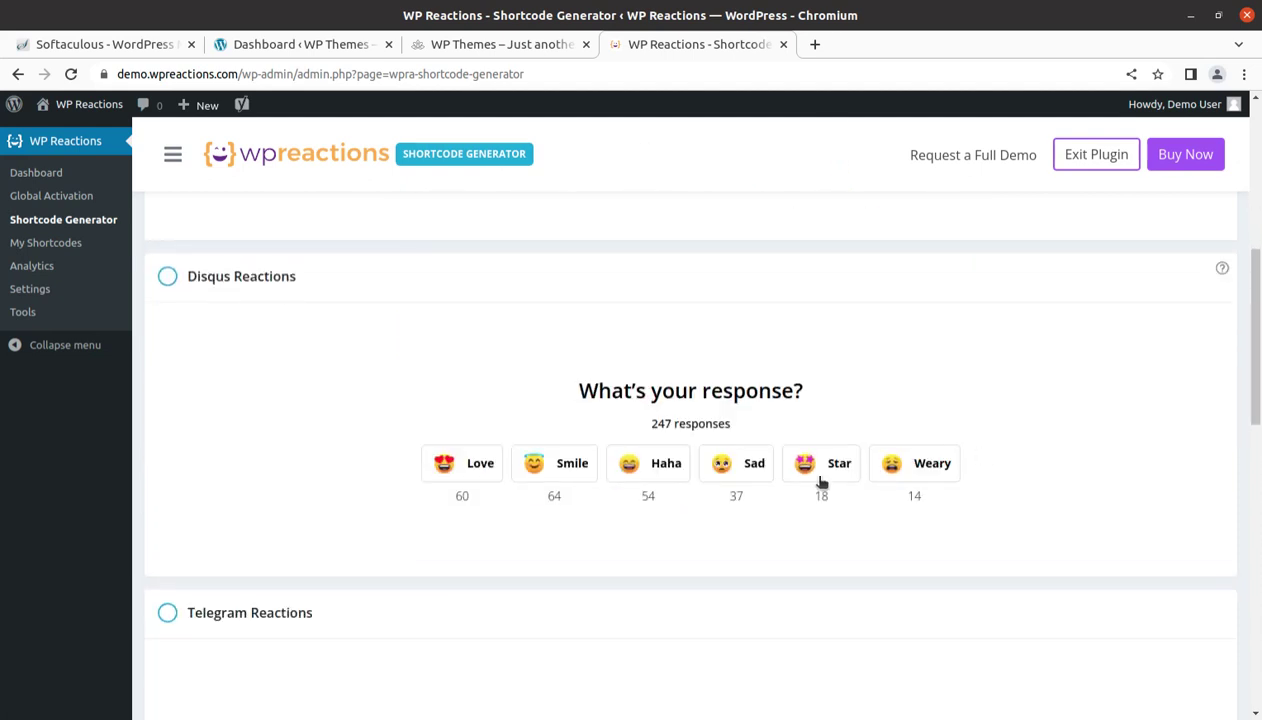
left_click(822, 470)
scroll(538, 447, "down", 2)
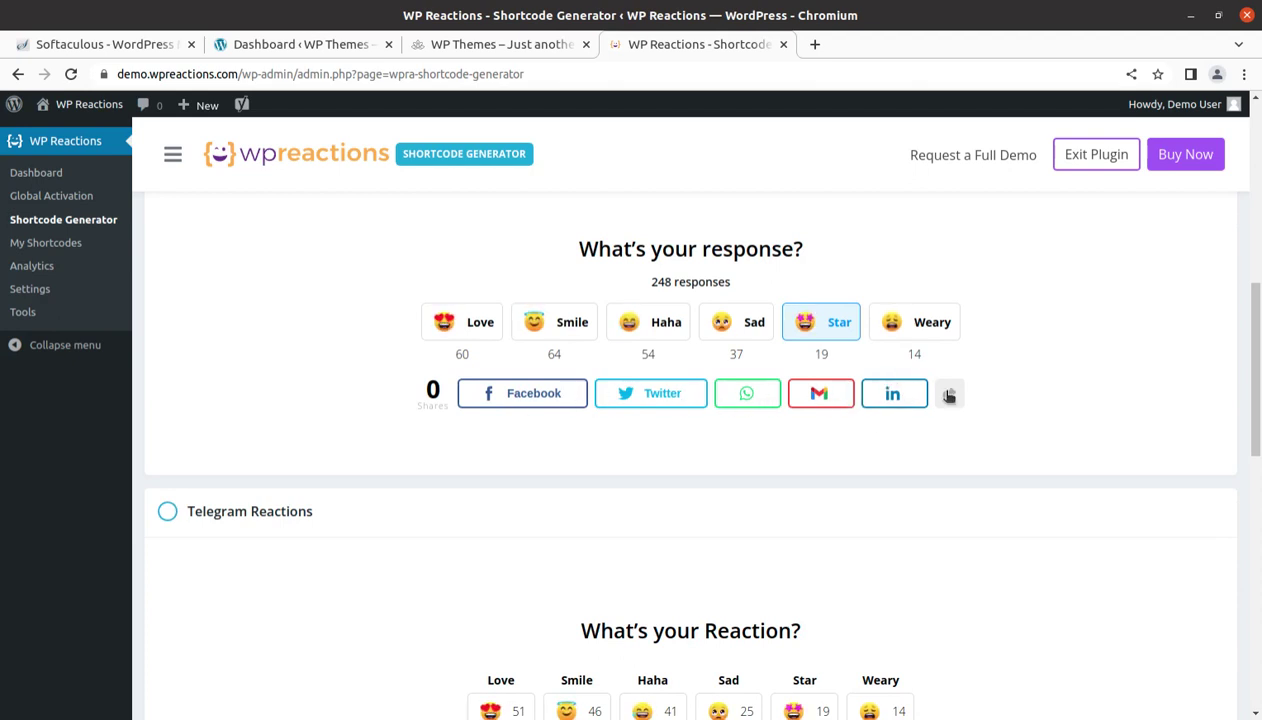
scroll(900, 425, "down", 4)
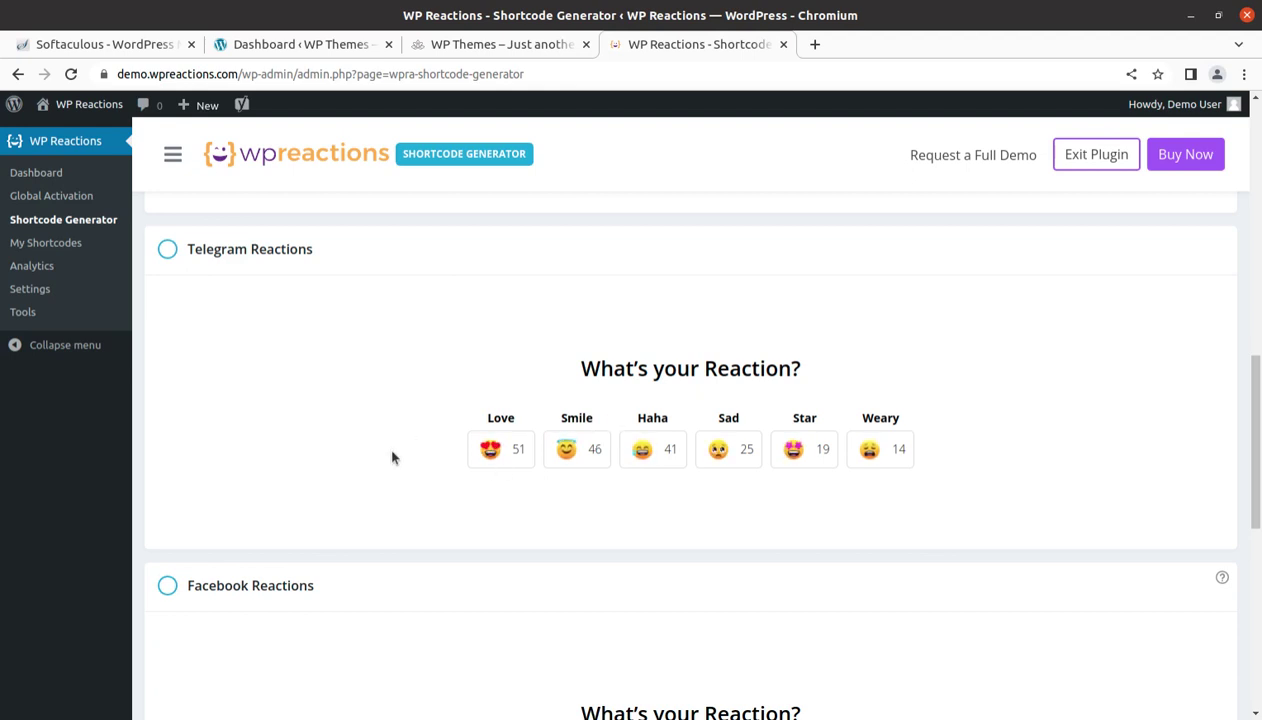
- View the WP Themes site's front page, and from its WordPress dashboard open the page for adding new plugins
left_click(509, 47)
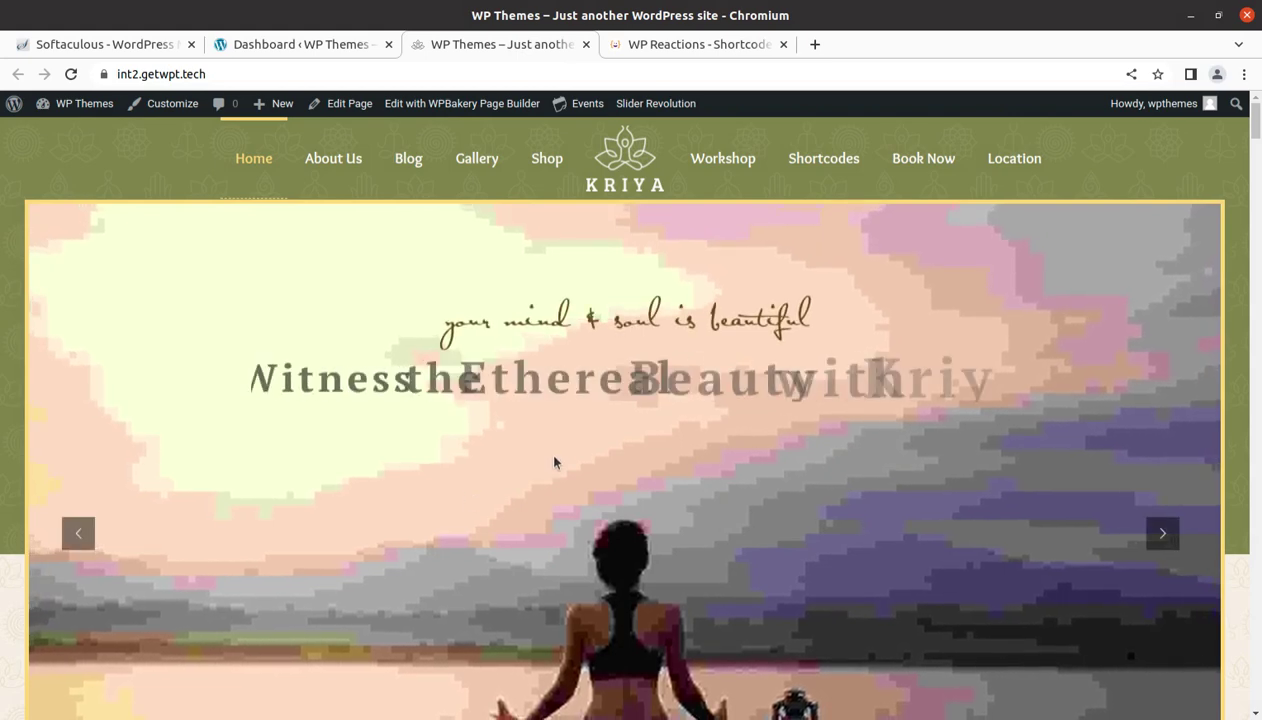
left_click(290, 47)
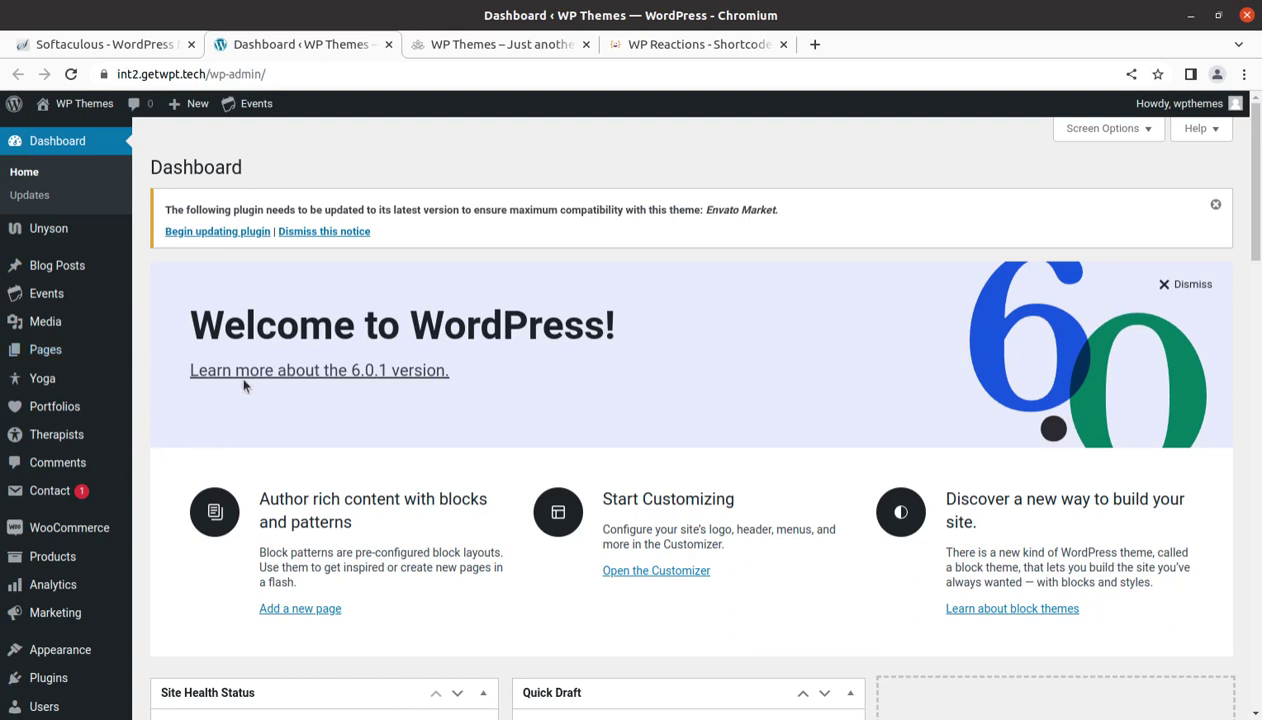
scroll(158, 455, "down", 2)
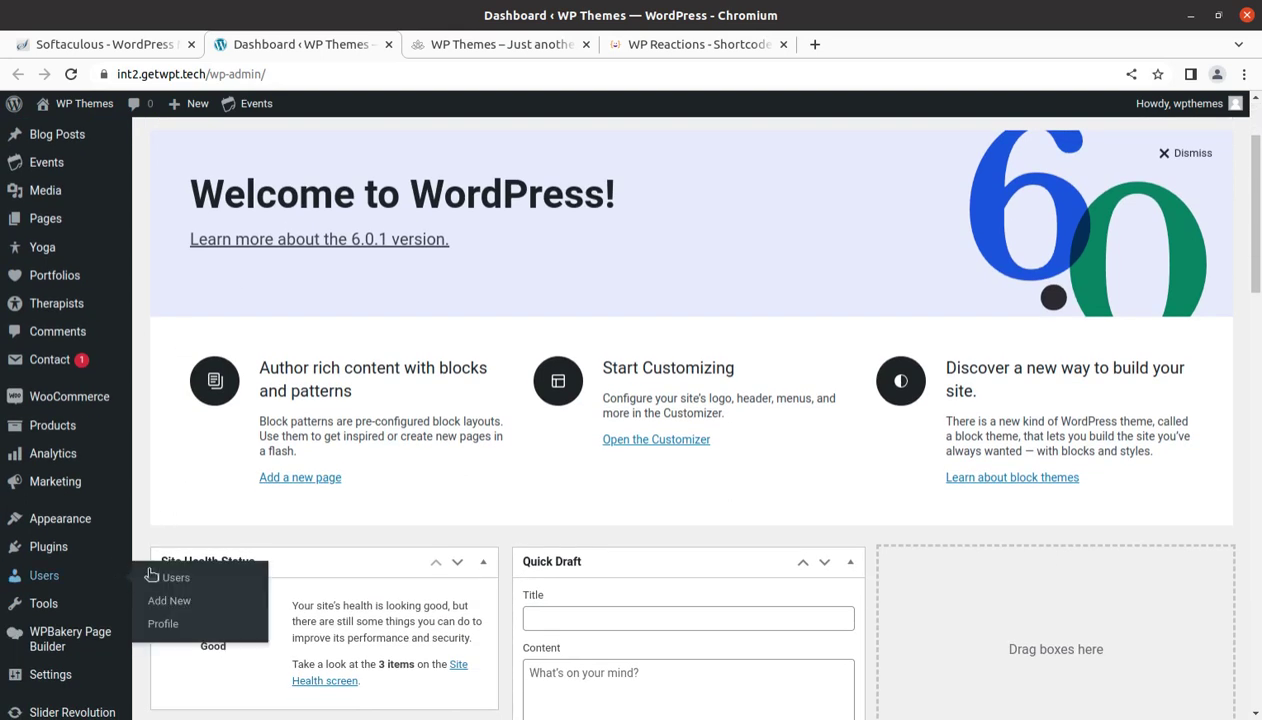
mouse_move(54, 553)
left_click(183, 578)
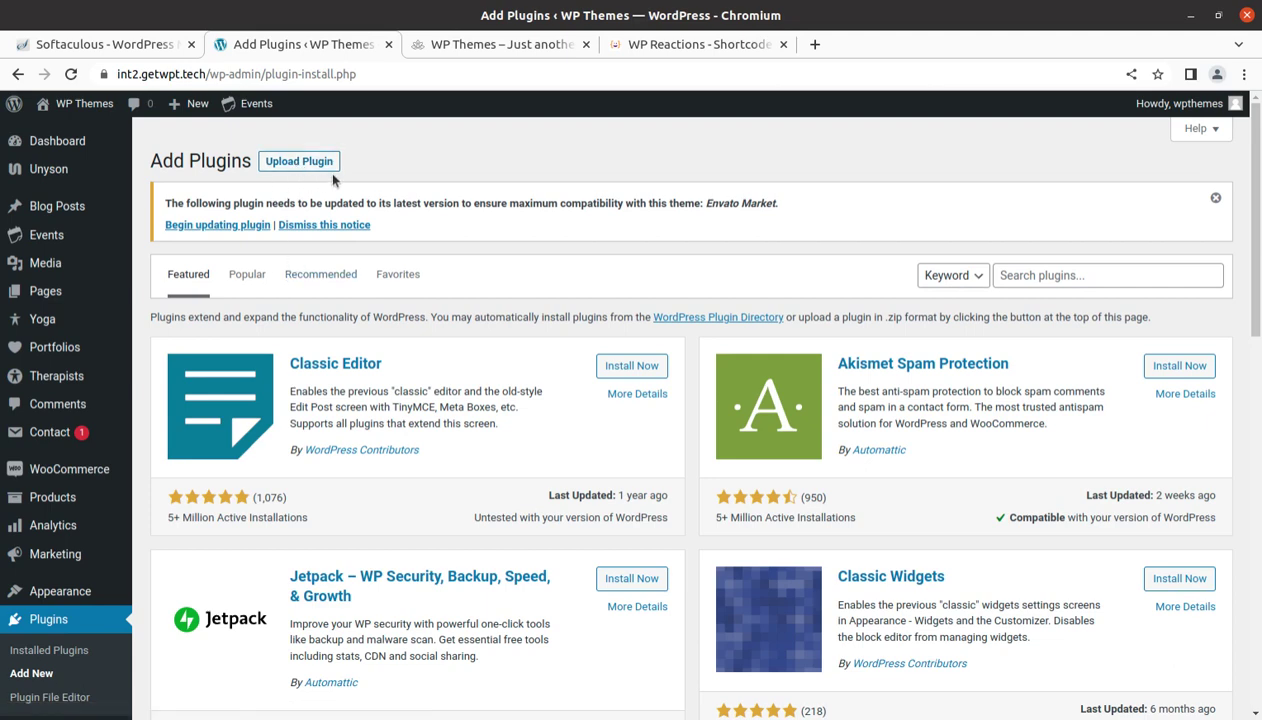
- Install and activate the plugin from wpreactions-pro.zip in the wpreactions-pro_v3.0.15 folder of Downloads
left_click(308, 168)
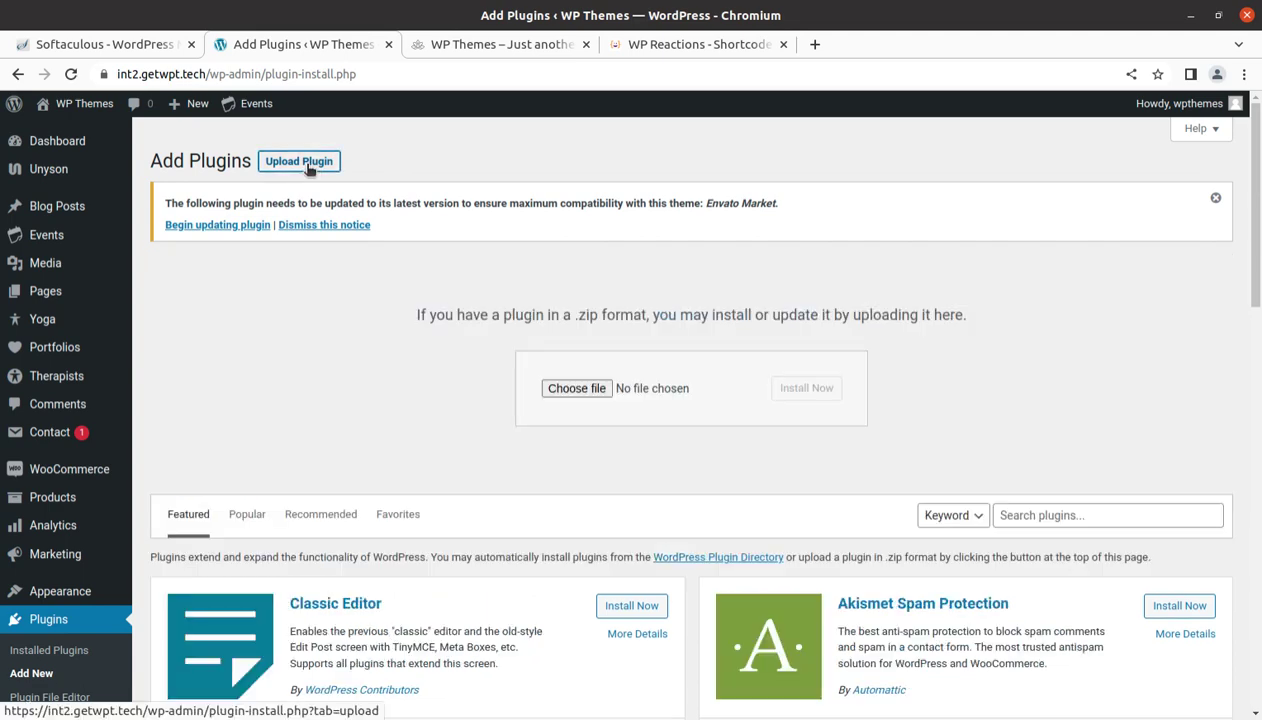
left_click(562, 388)
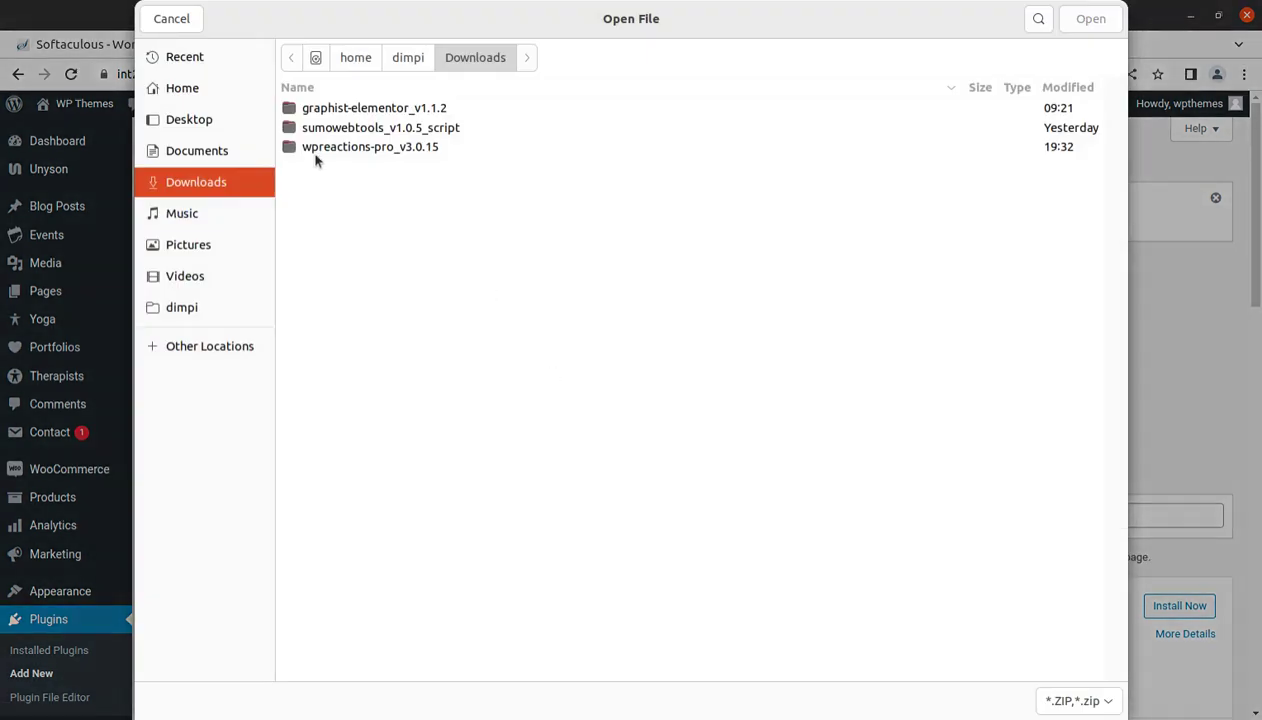
double_click(323, 147)
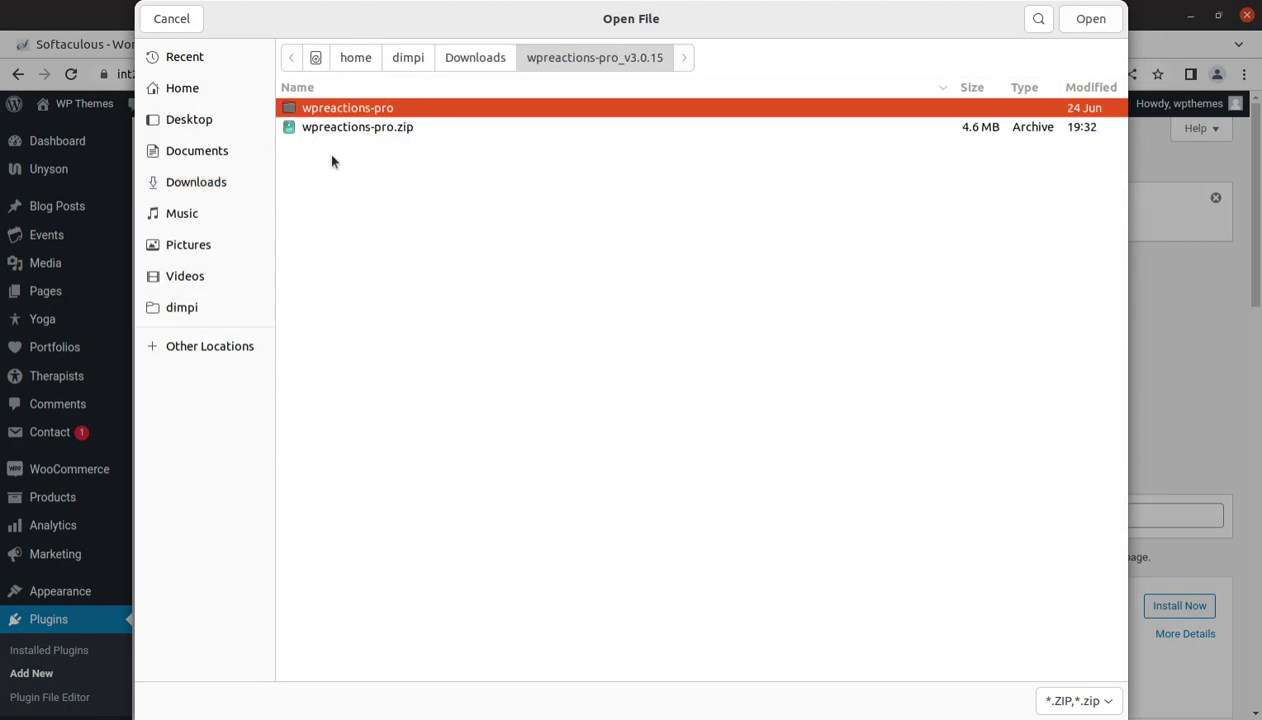
left_click(334, 128)
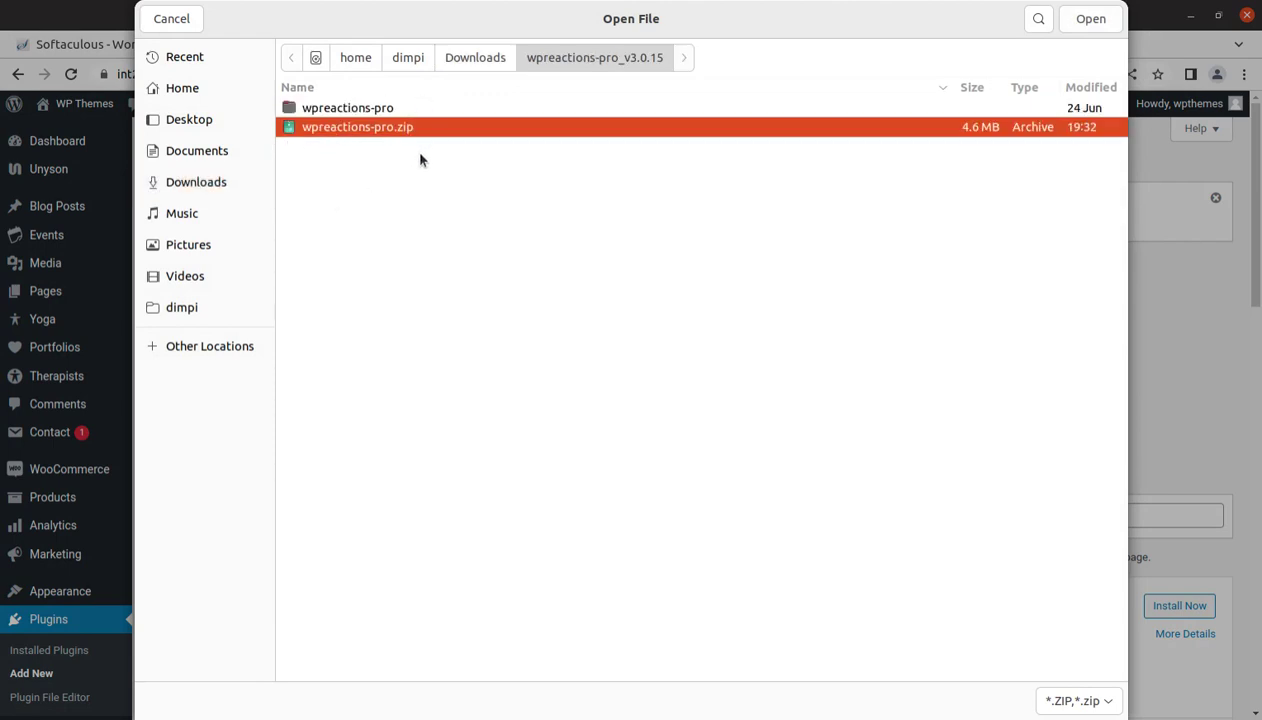
left_click(1090, 19)
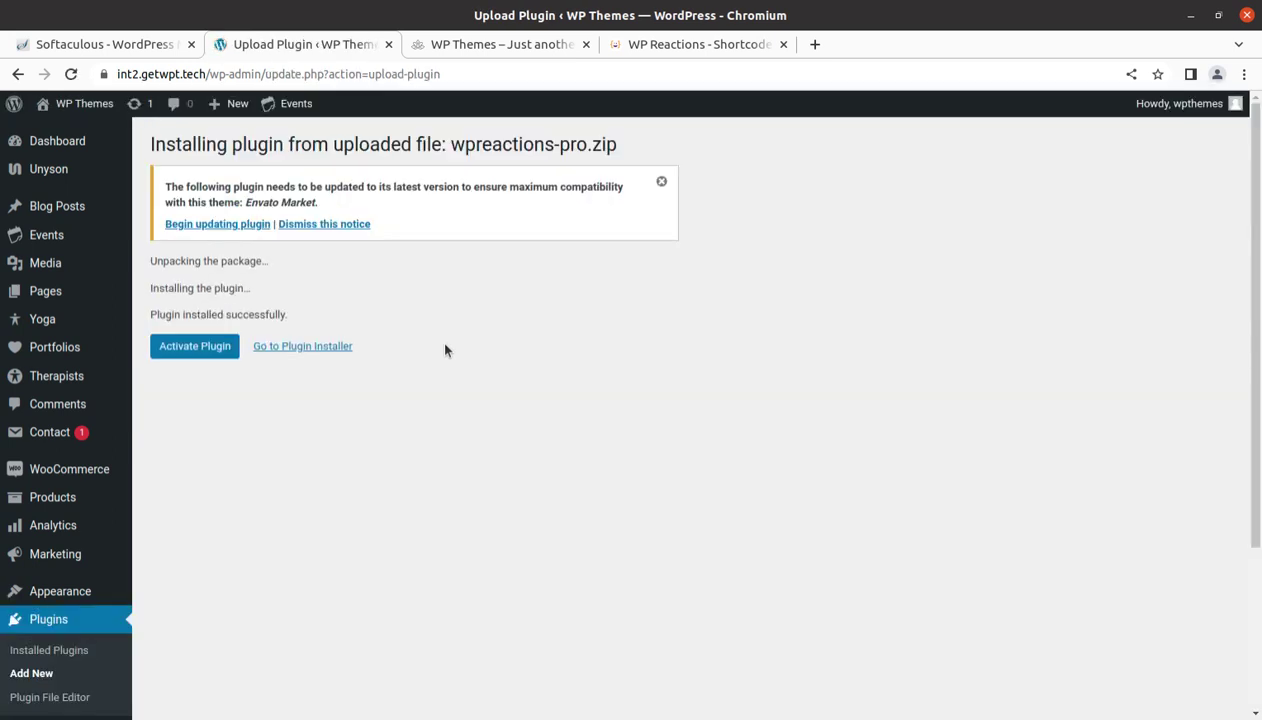
left_click(195, 347)
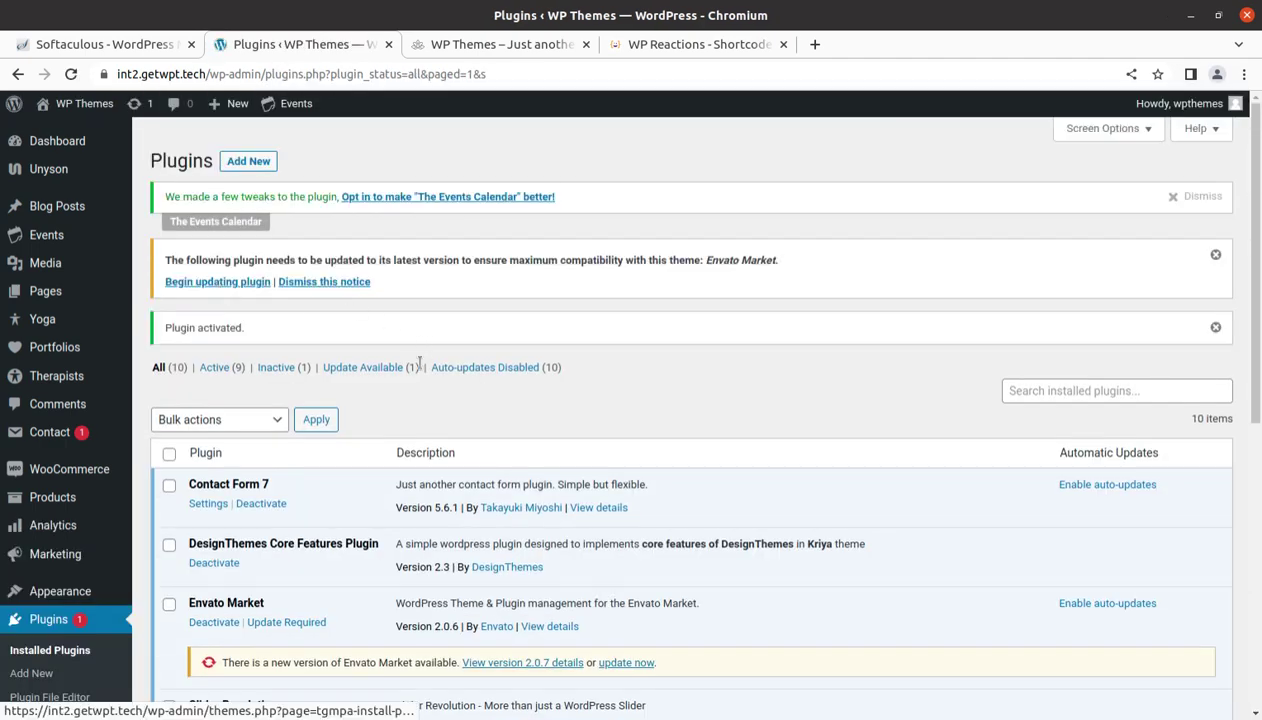
- Review the feature overview on the WP Reactions dashboard and open Global Activation
scroll(419, 365, "down", 8)
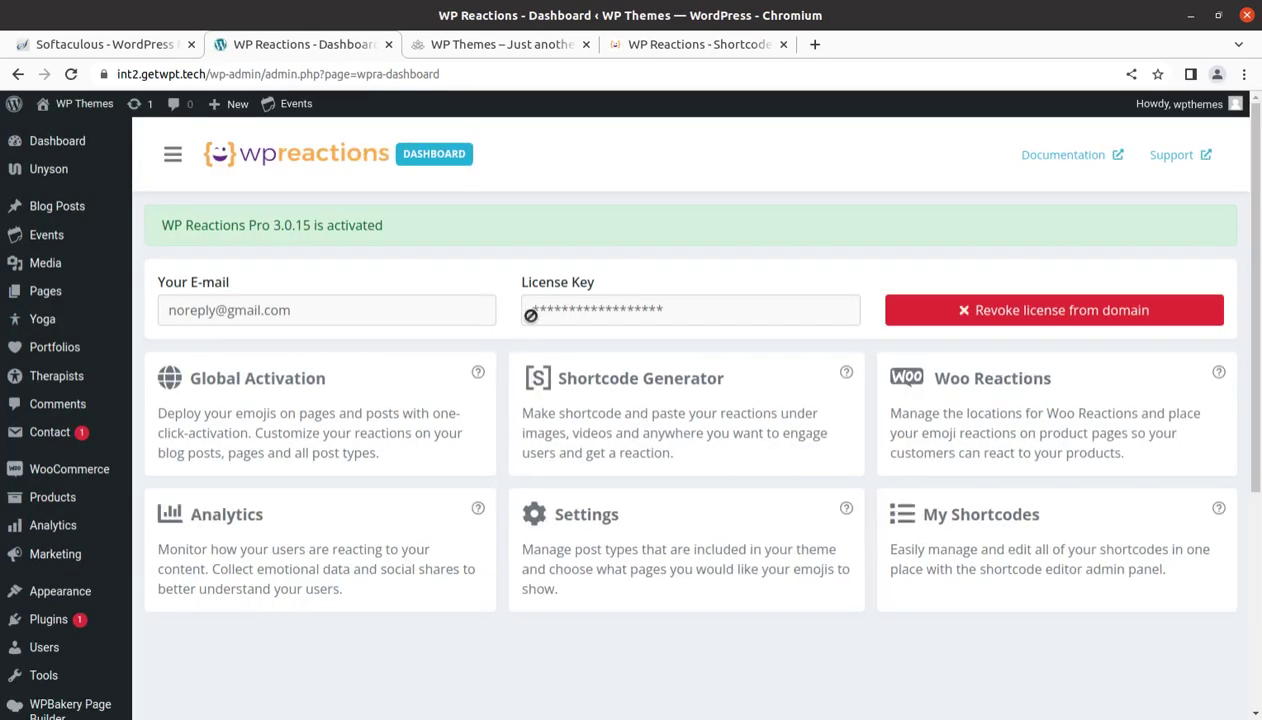
scroll(428, 403, "down", 3)
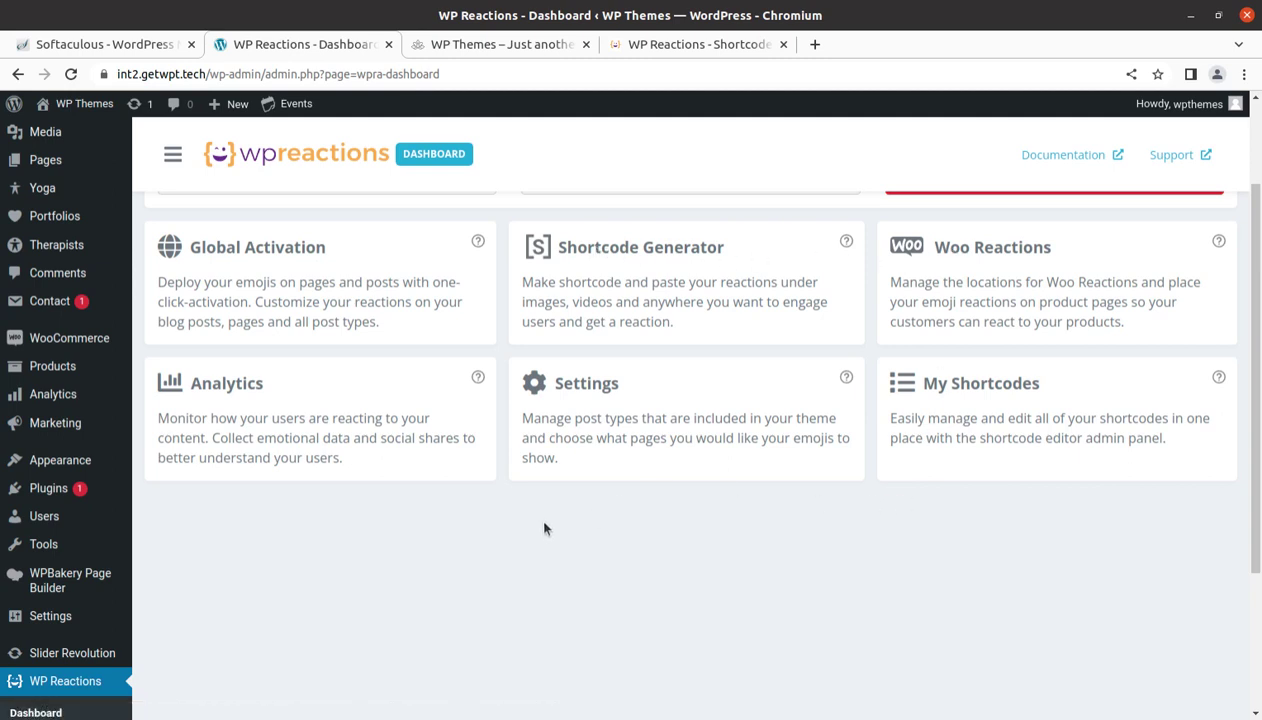
scroll(544, 528, "down", 1)
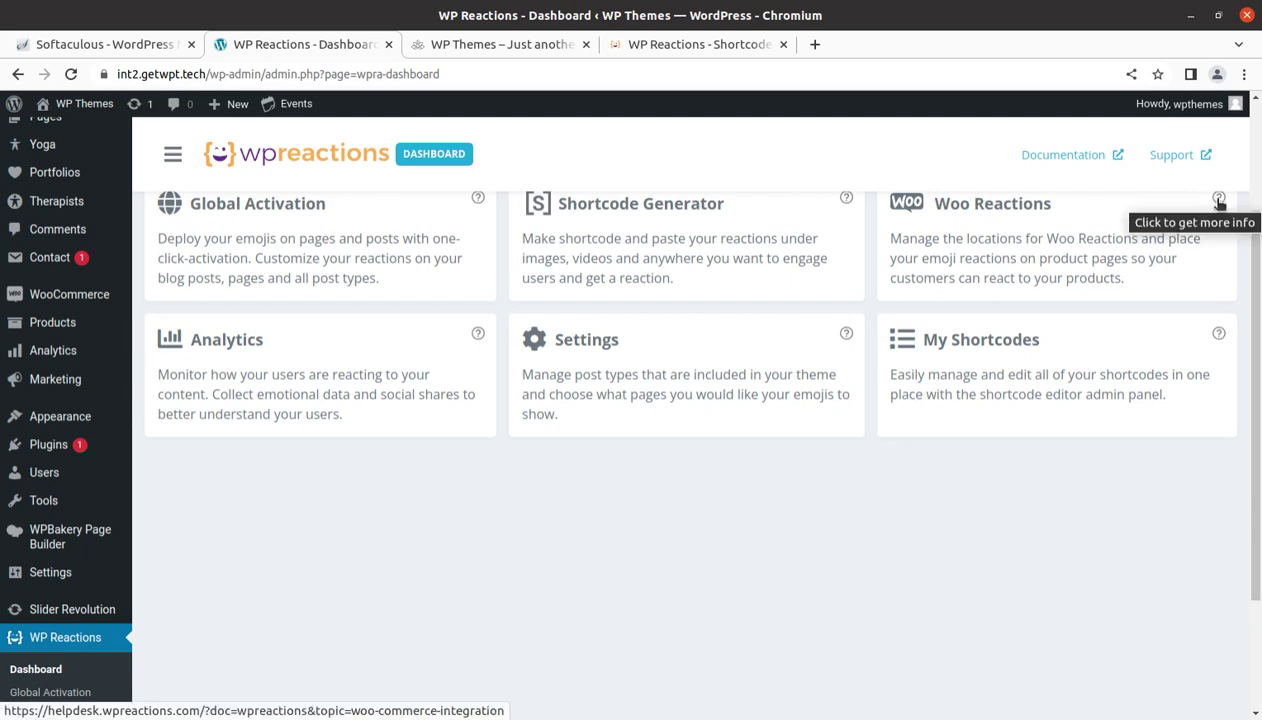
left_click(241, 206)
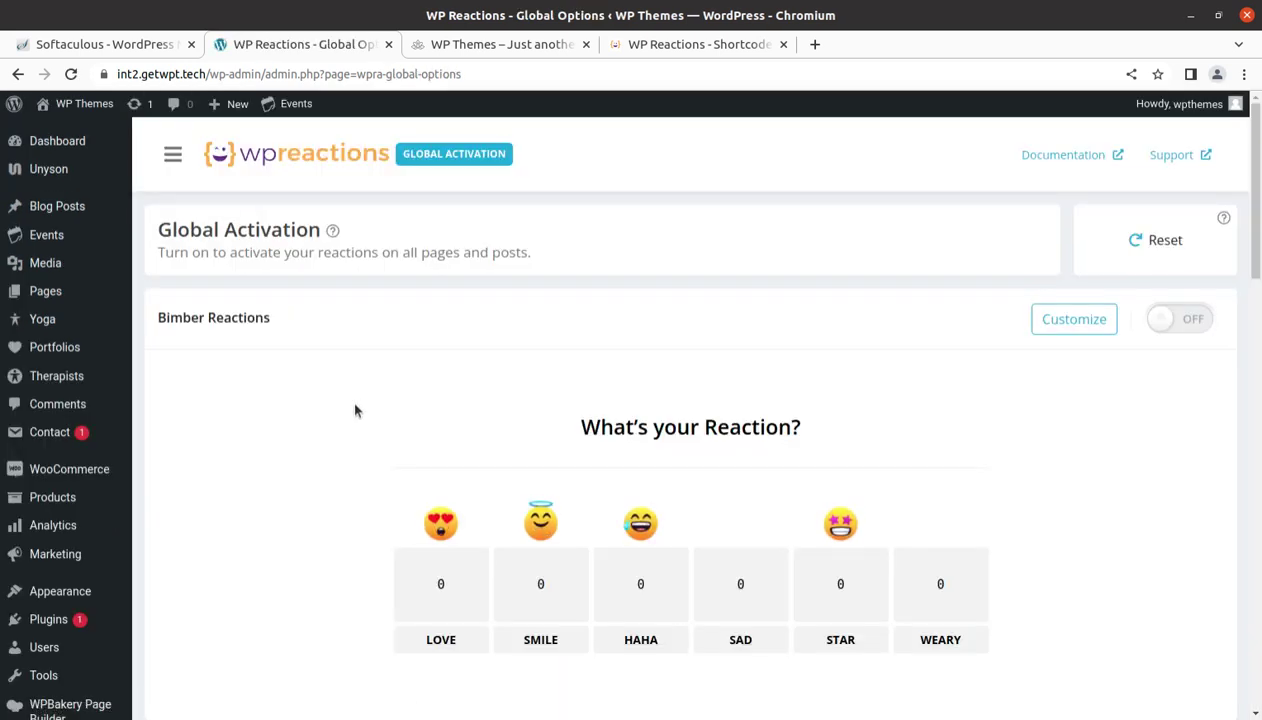
- Turn on Bimber Reactions and then Disqus Reactions in Global Activation
scroll(241, 348, "down", 2)
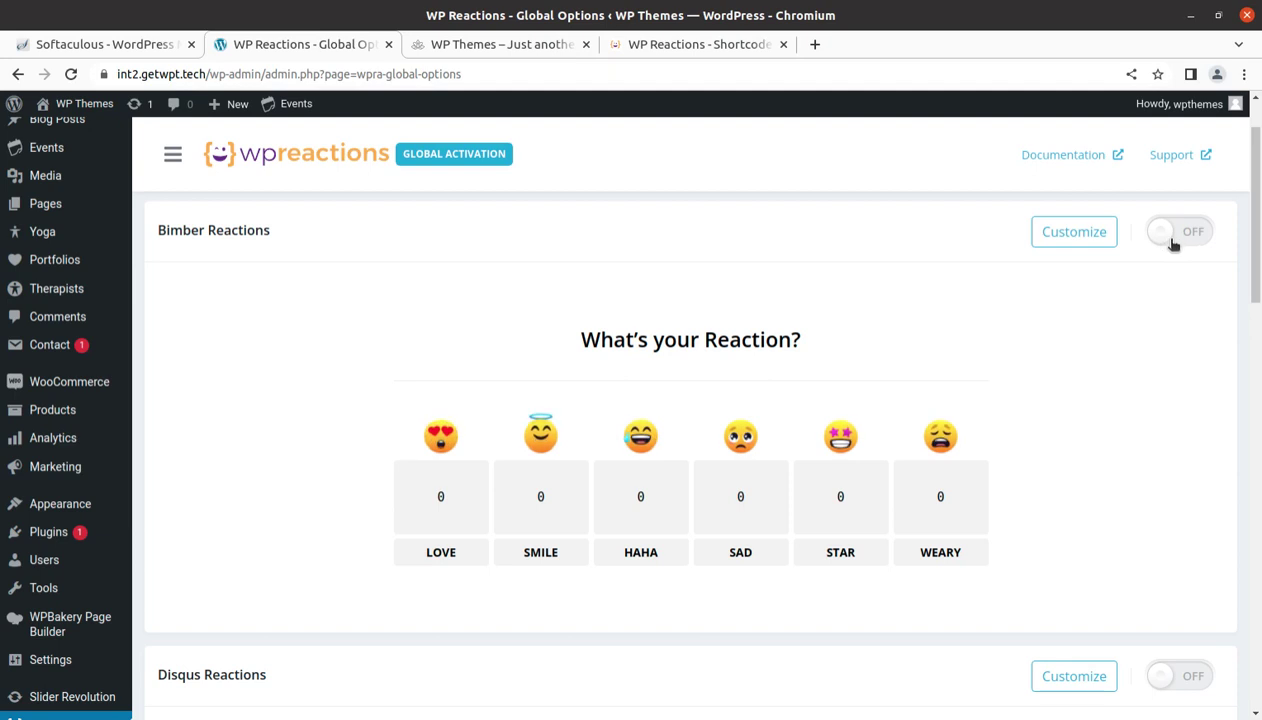
left_click(1201, 234)
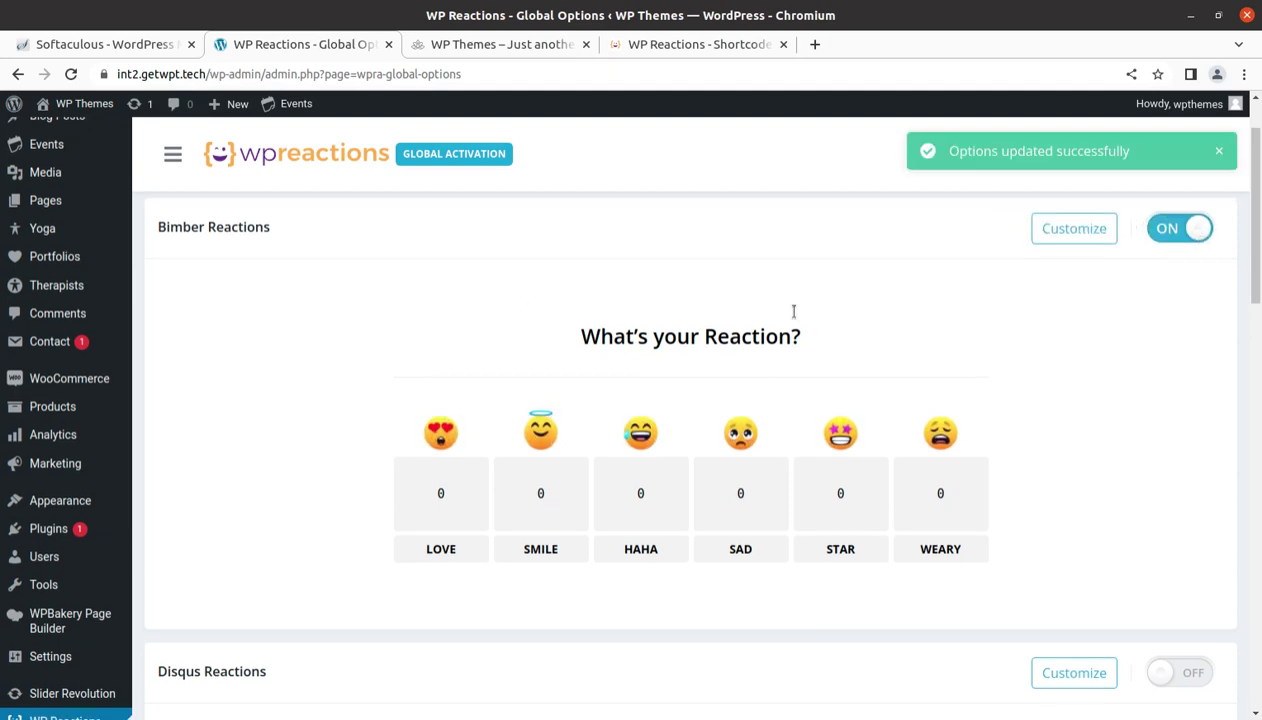
scroll(794, 312, "down", 2)
scroll(337, 491, "down", 2)
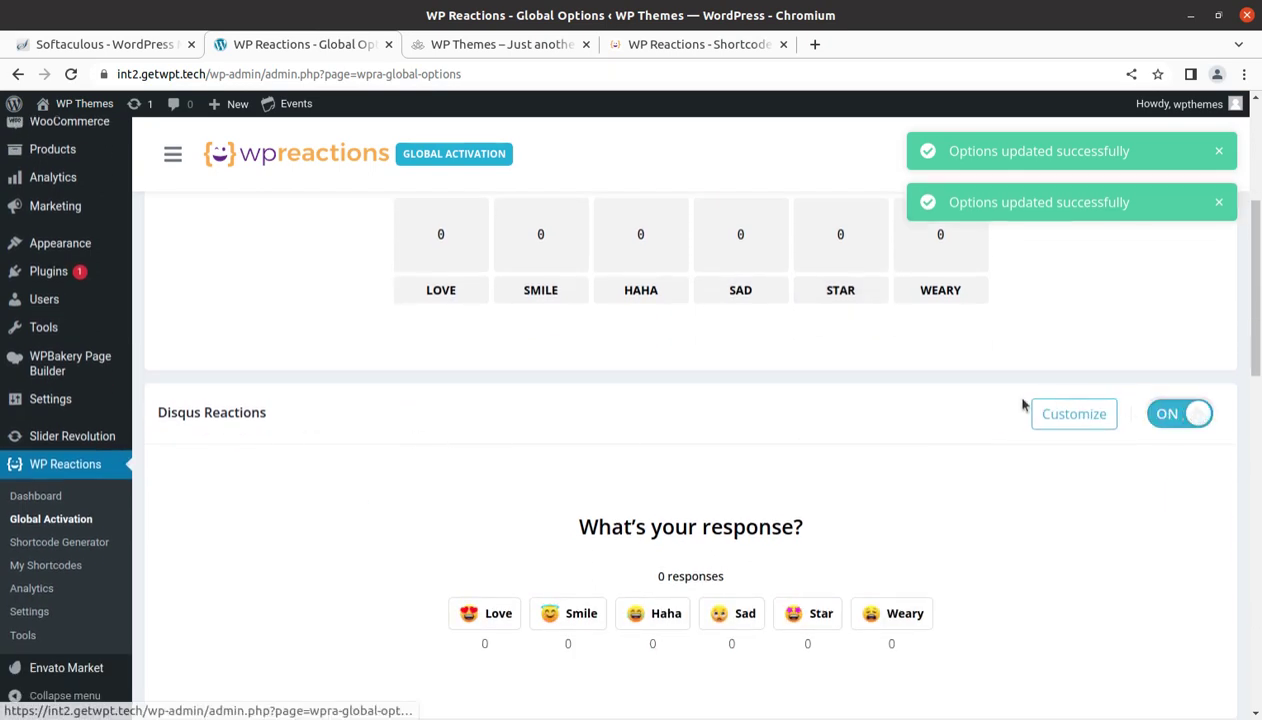
- Open the customization of Bimber Reactions and try to add the squinting laughing emoji to its selection
scroll(1023, 408, "up", 4)
left_click(1063, 242)
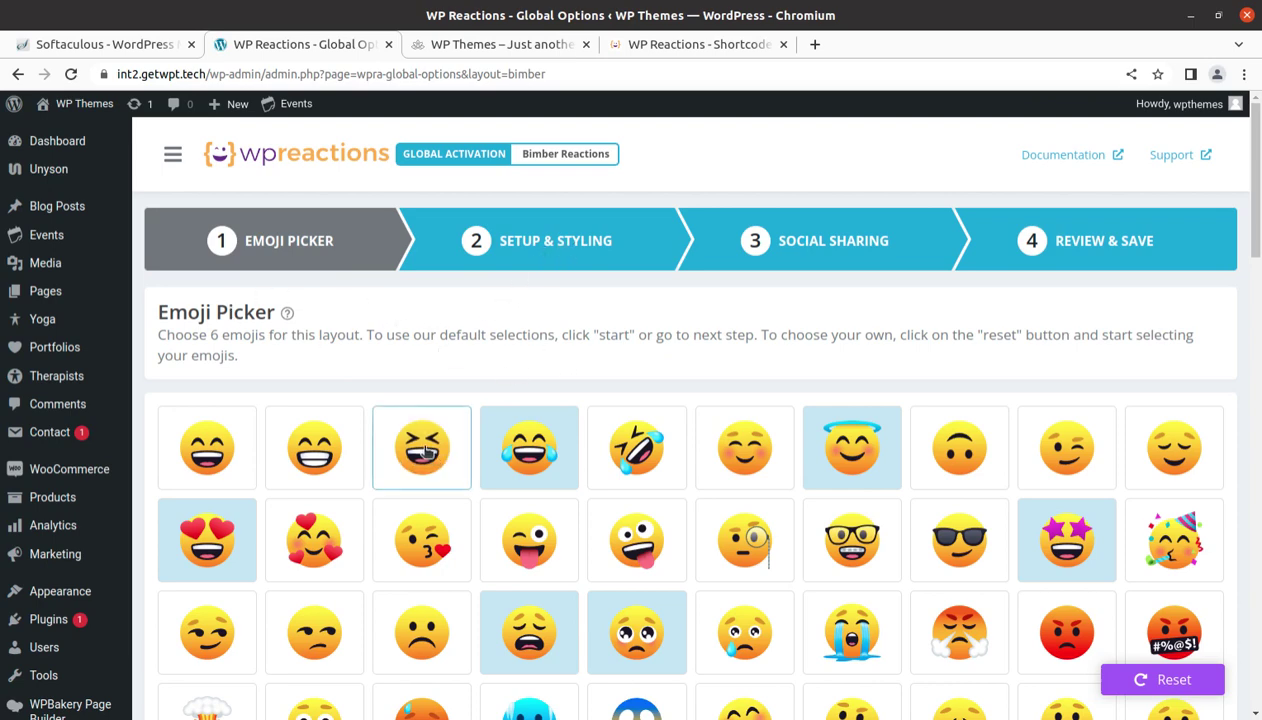
left_click(428, 452)
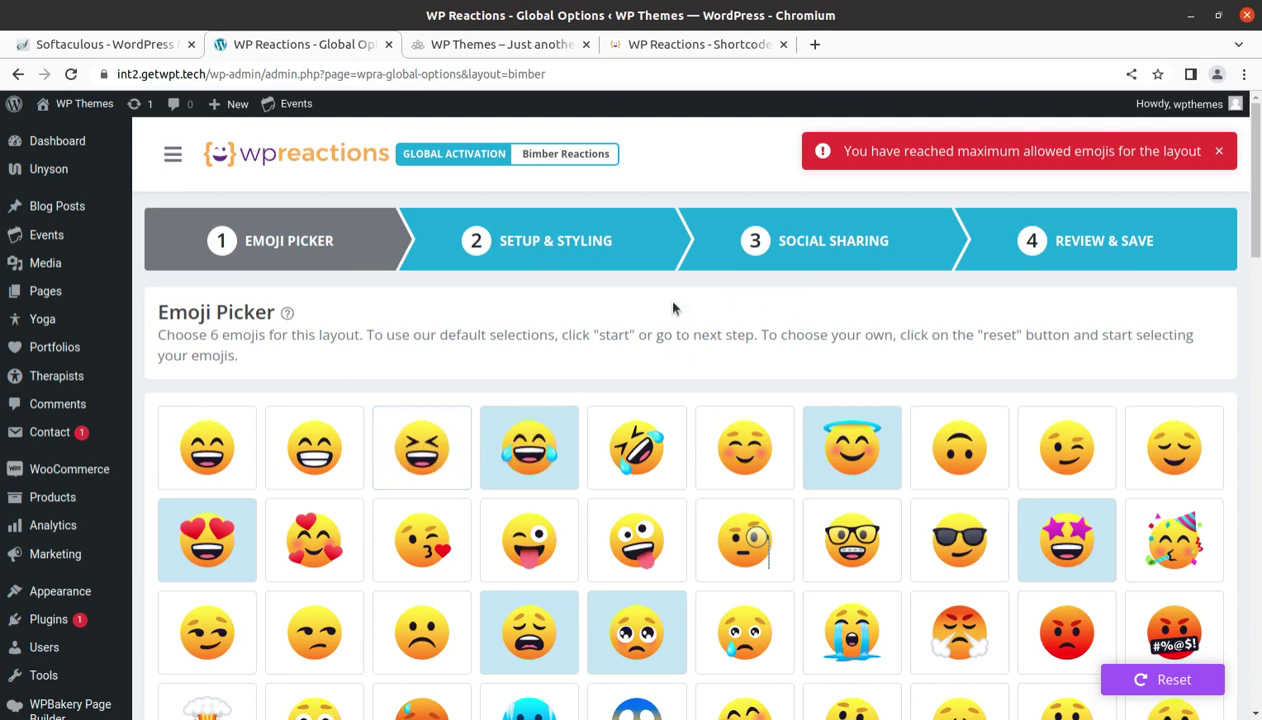
- Review the Setup & Styling options and the Social Sharing buttons for Bimber Reactions, dismissing the emoji limit warning
left_click(562, 249)
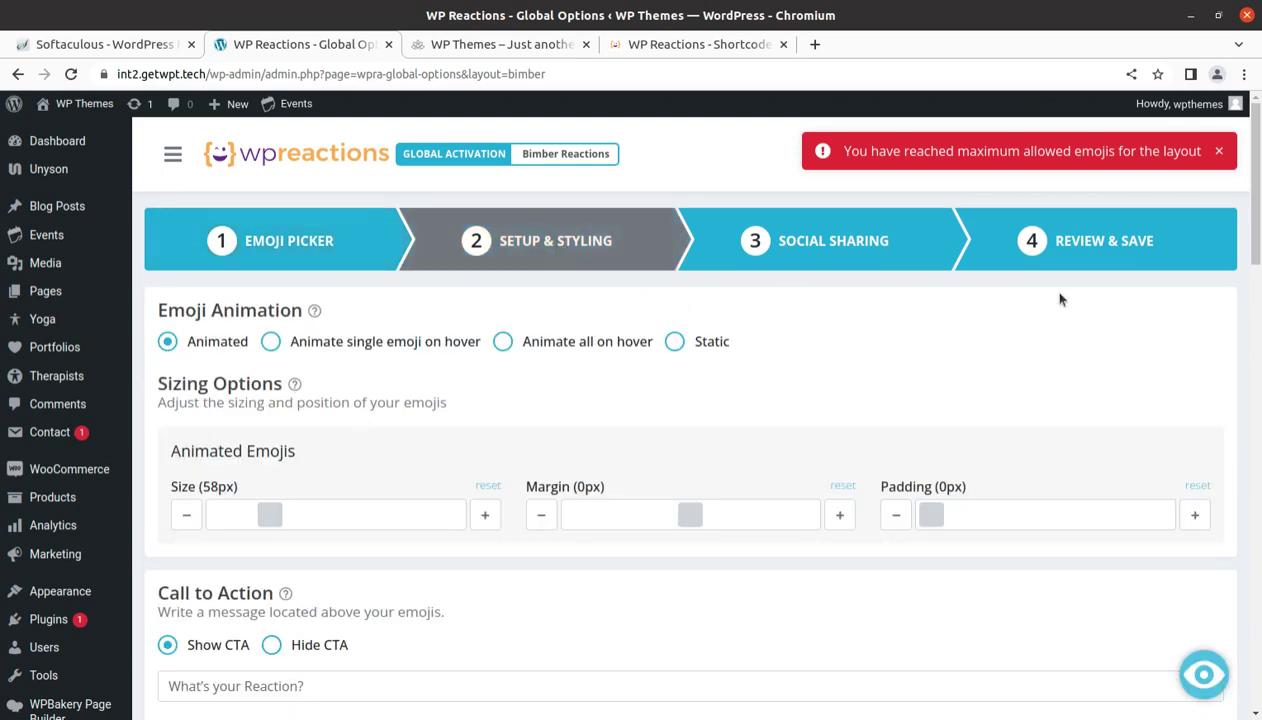
left_click(1220, 153)
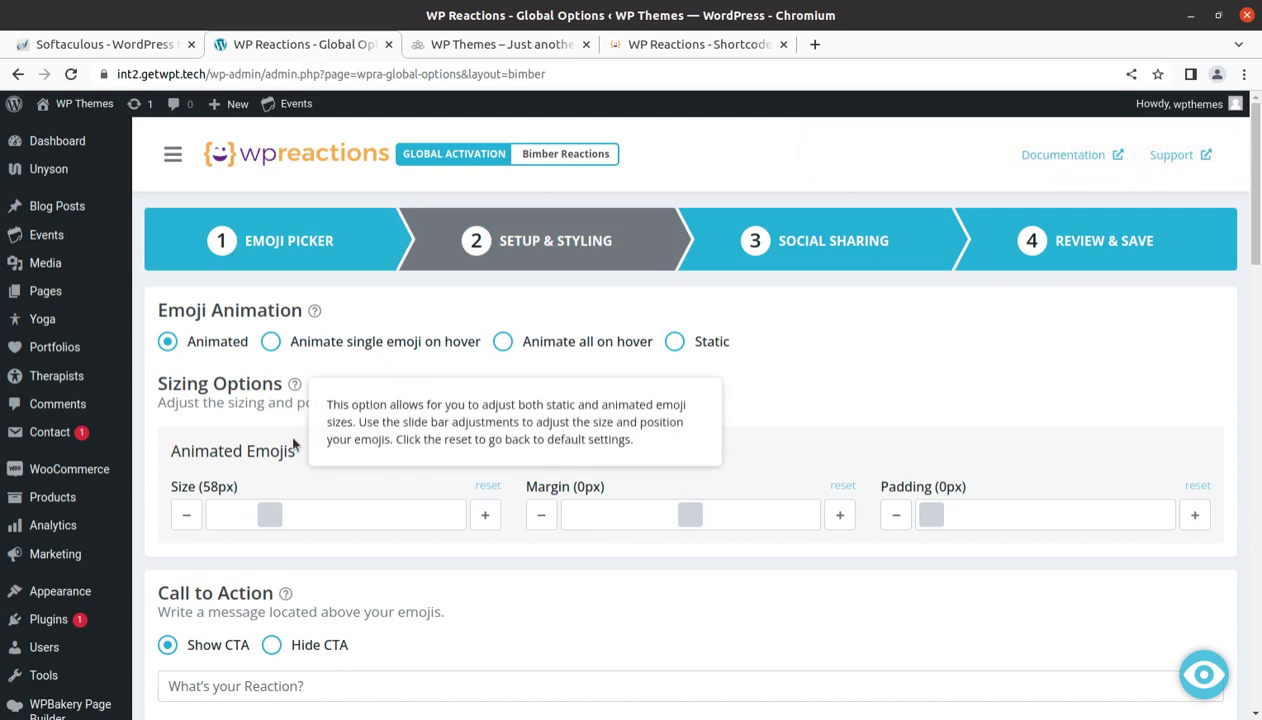
left_click(768, 245)
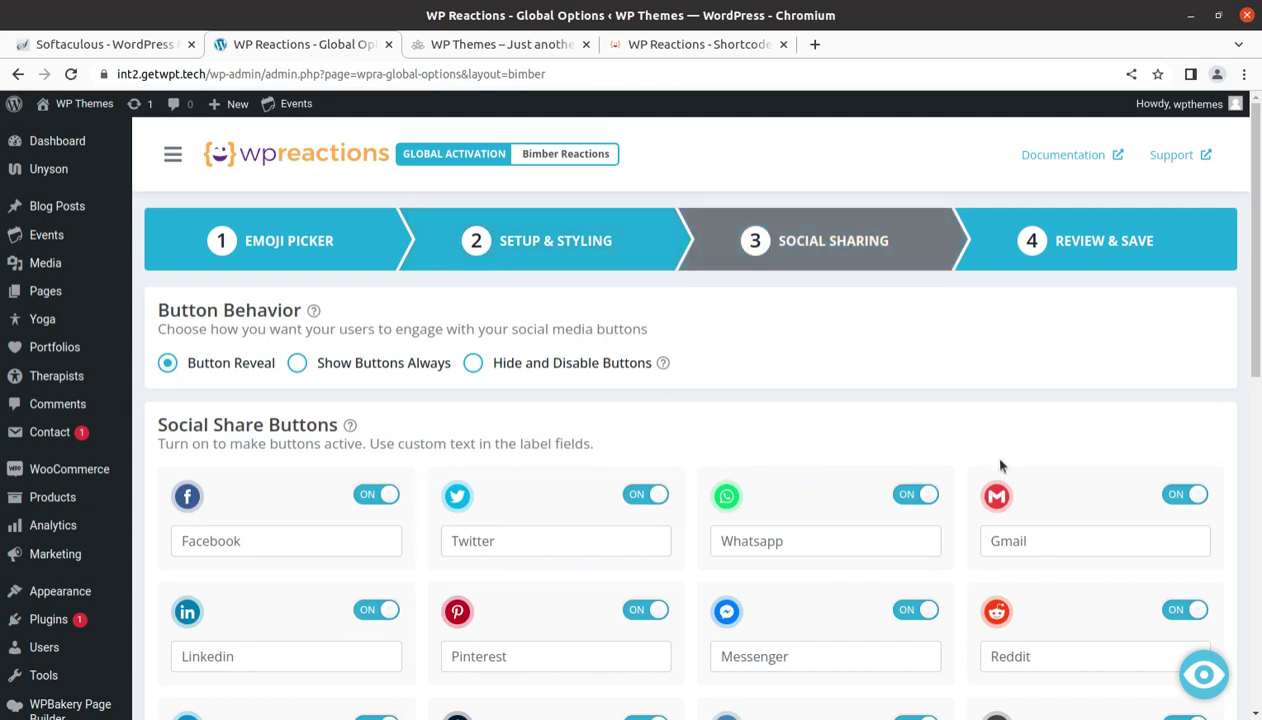
scroll(997, 458, "down", 3)
scroll(1068, 359, "up", 3)
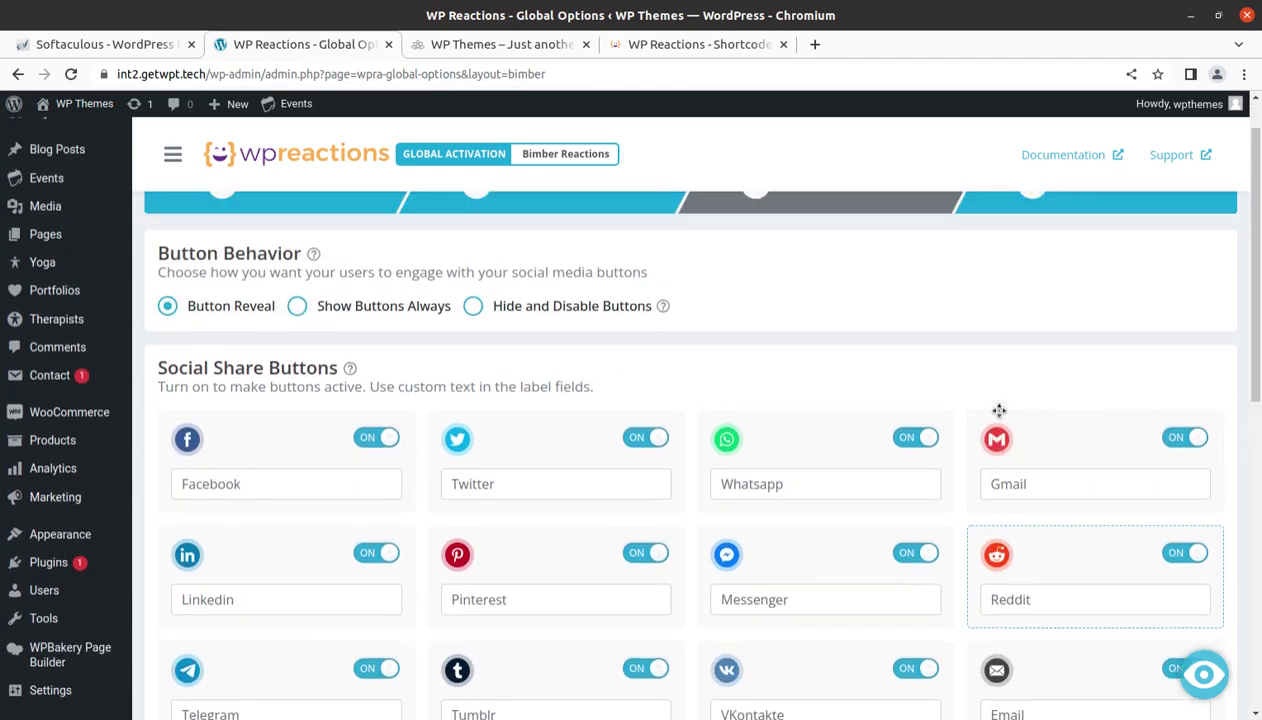
- Review and save the Bimber Reactions layout, then start over from the Global Activation layout list
left_click(1068, 252)
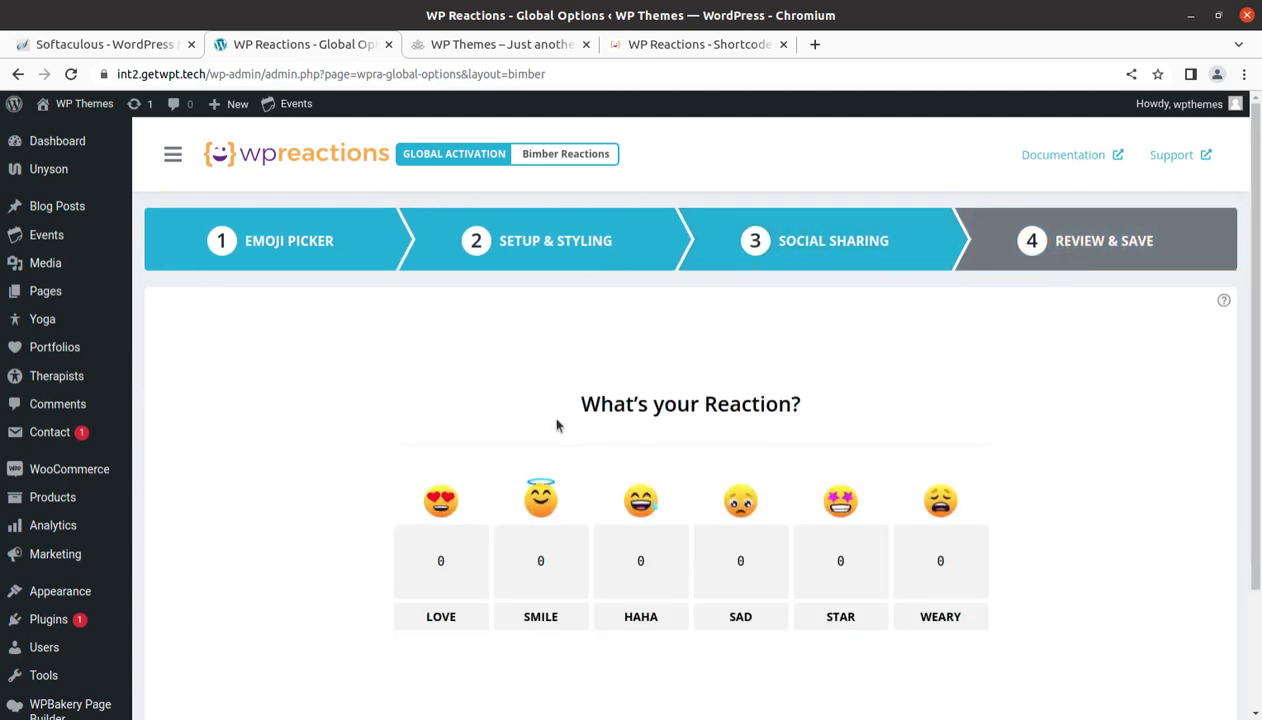
scroll(1053, 478, "down", 3)
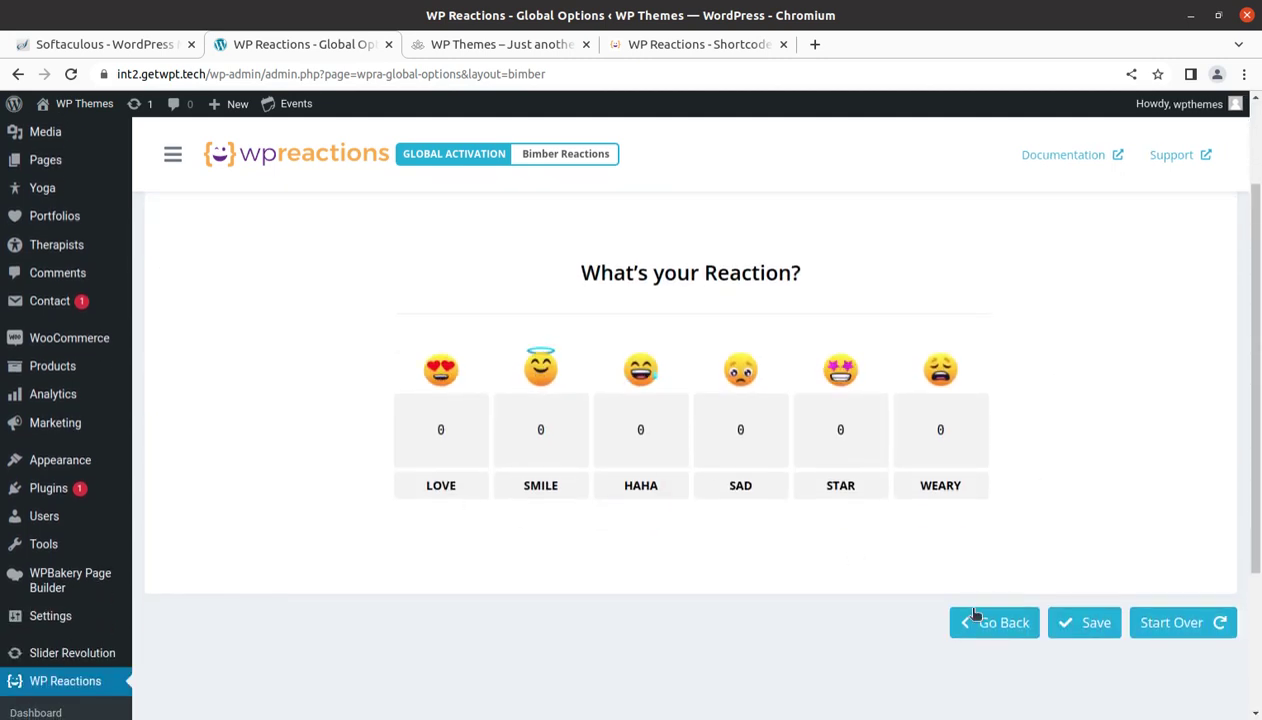
left_click(1074, 622)
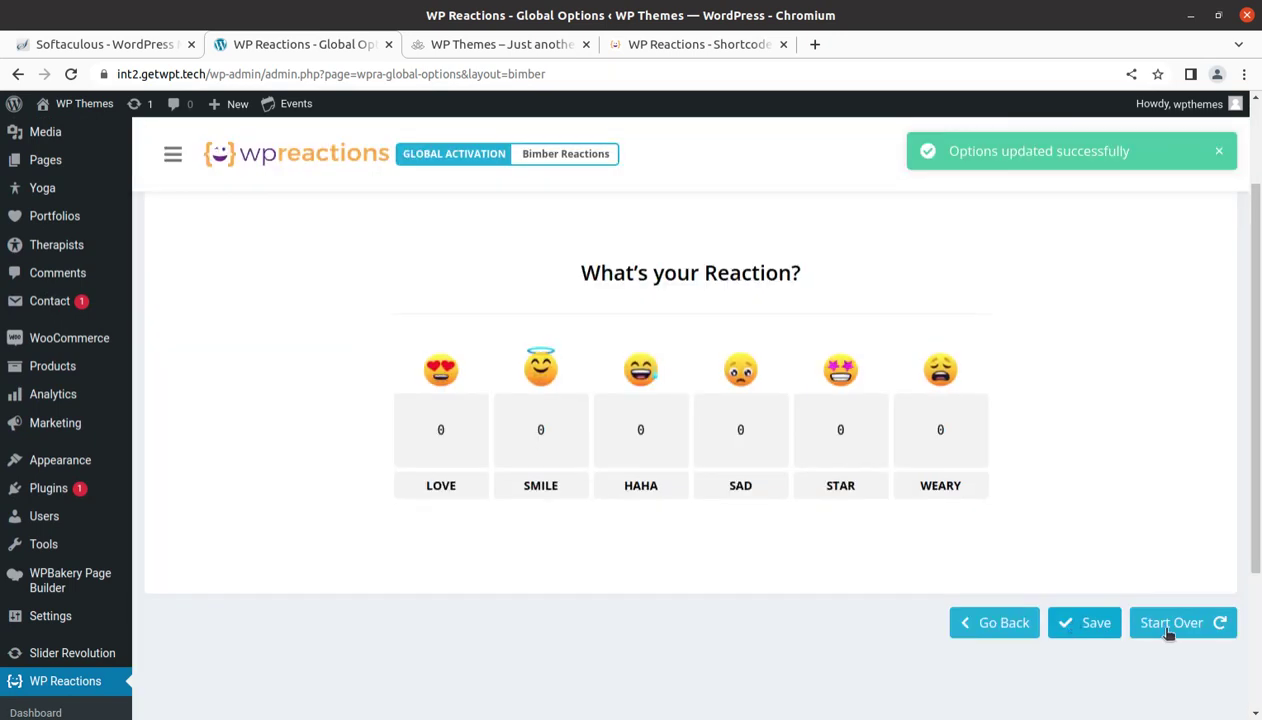
left_click(1168, 624)
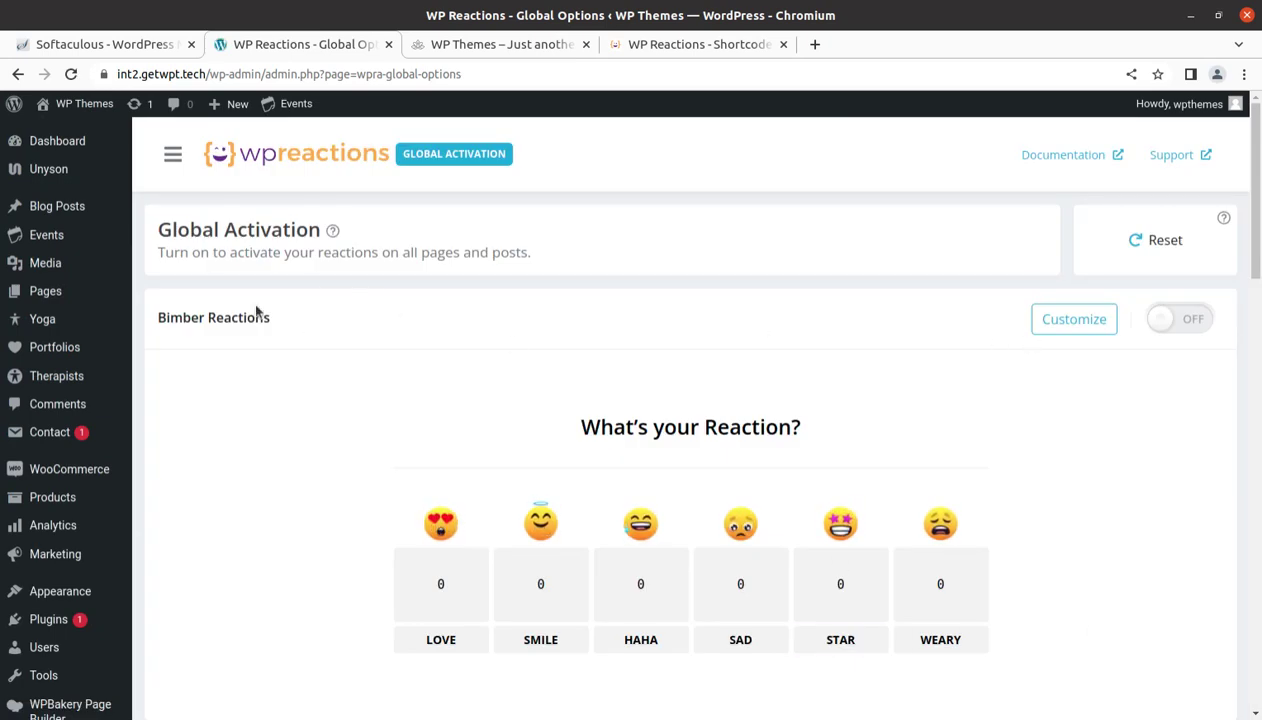
- Reopen the WP Reactions Global Activation page and turn on Bimber Reactions
scroll(60, 520, "down", 3)
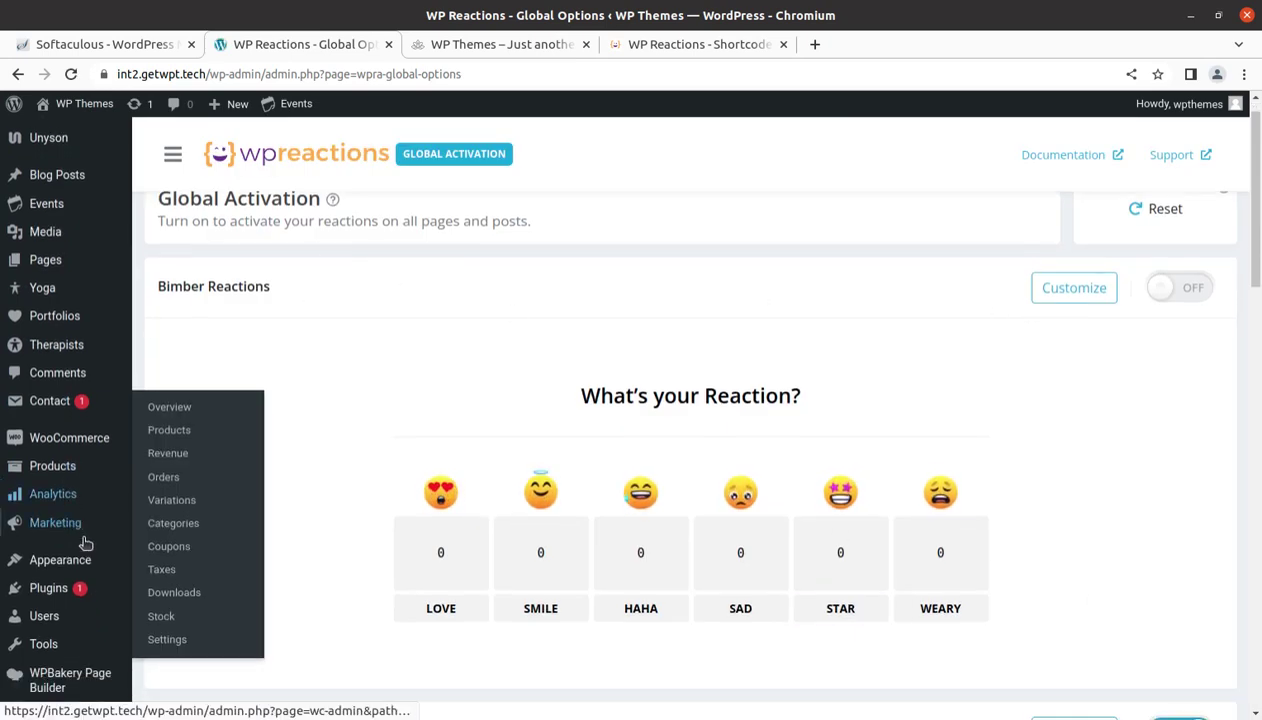
scroll(100, 615, "down", 1)
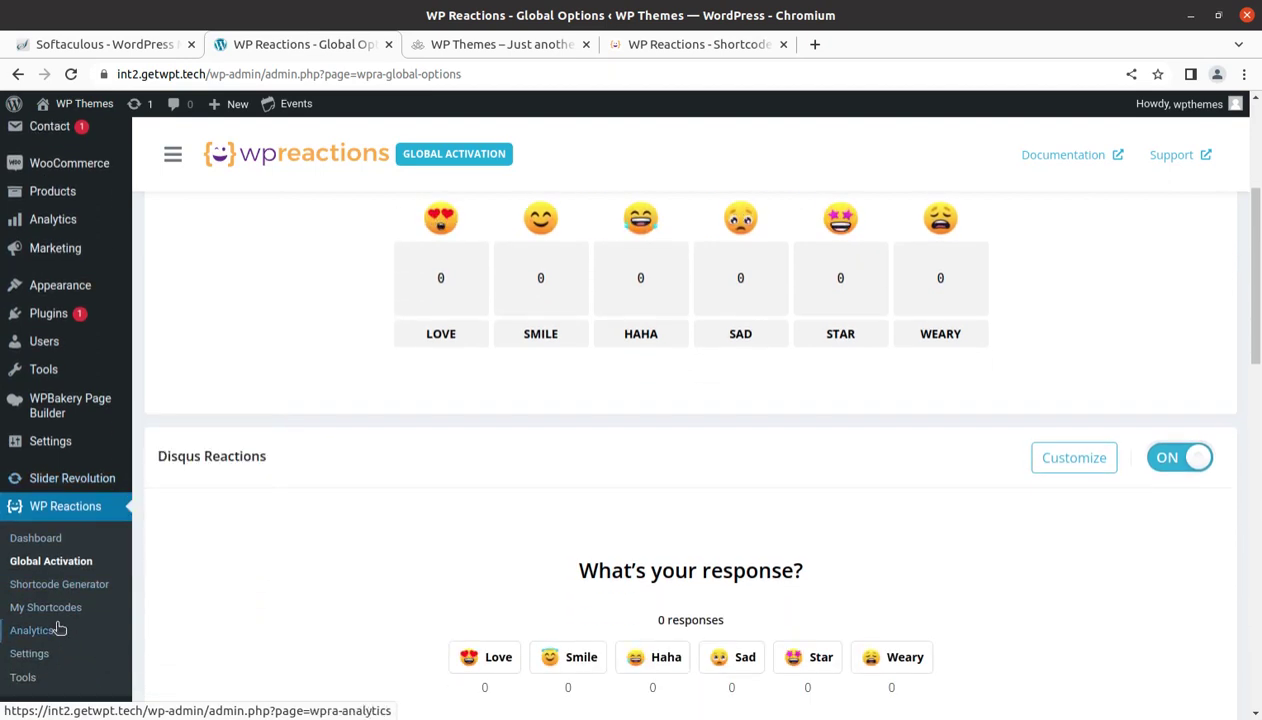
left_click(46, 568)
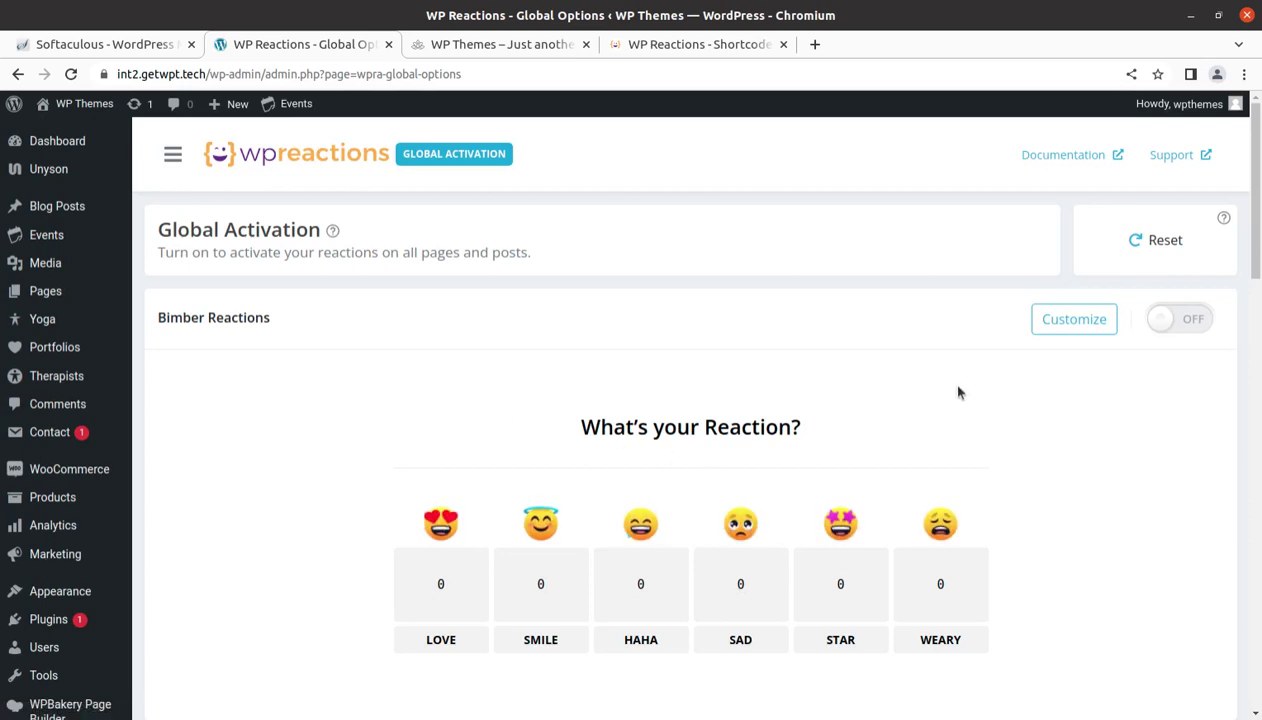
scroll(1053, 332, "down", 1)
scroll(955, 515, "down", 1)
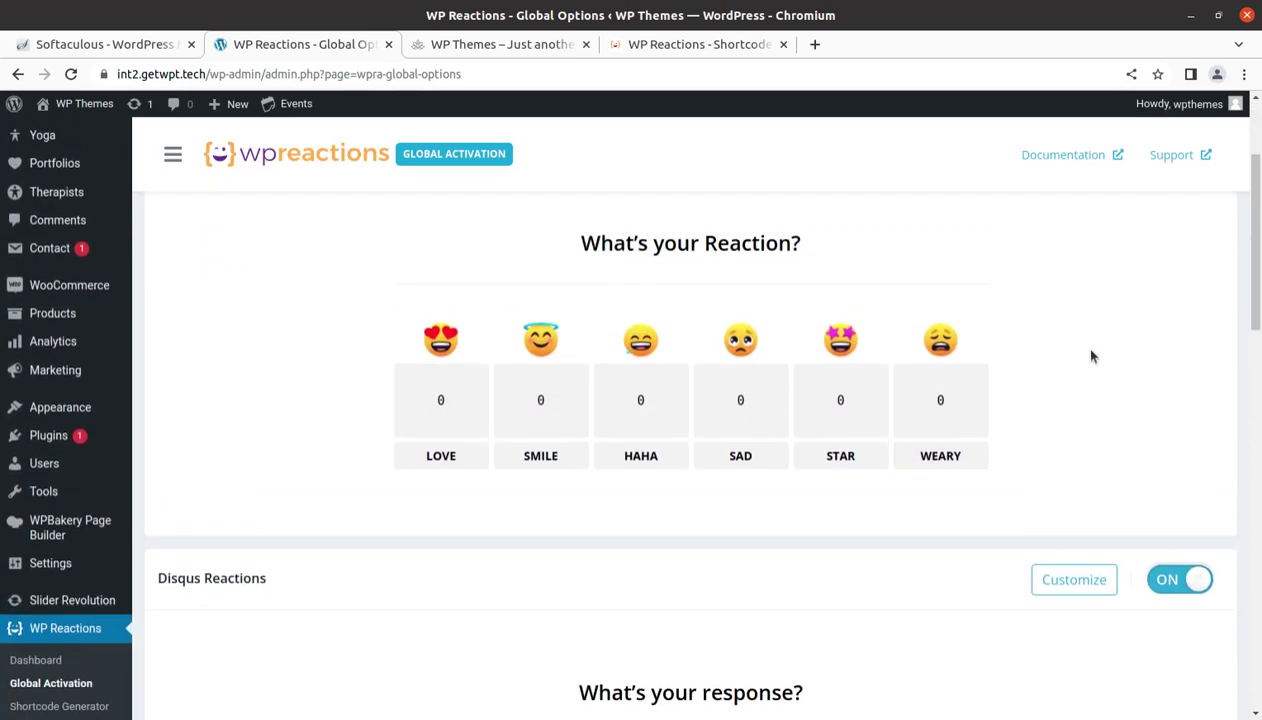
scroll(1093, 354, "up", 2)
left_click(1180, 318)
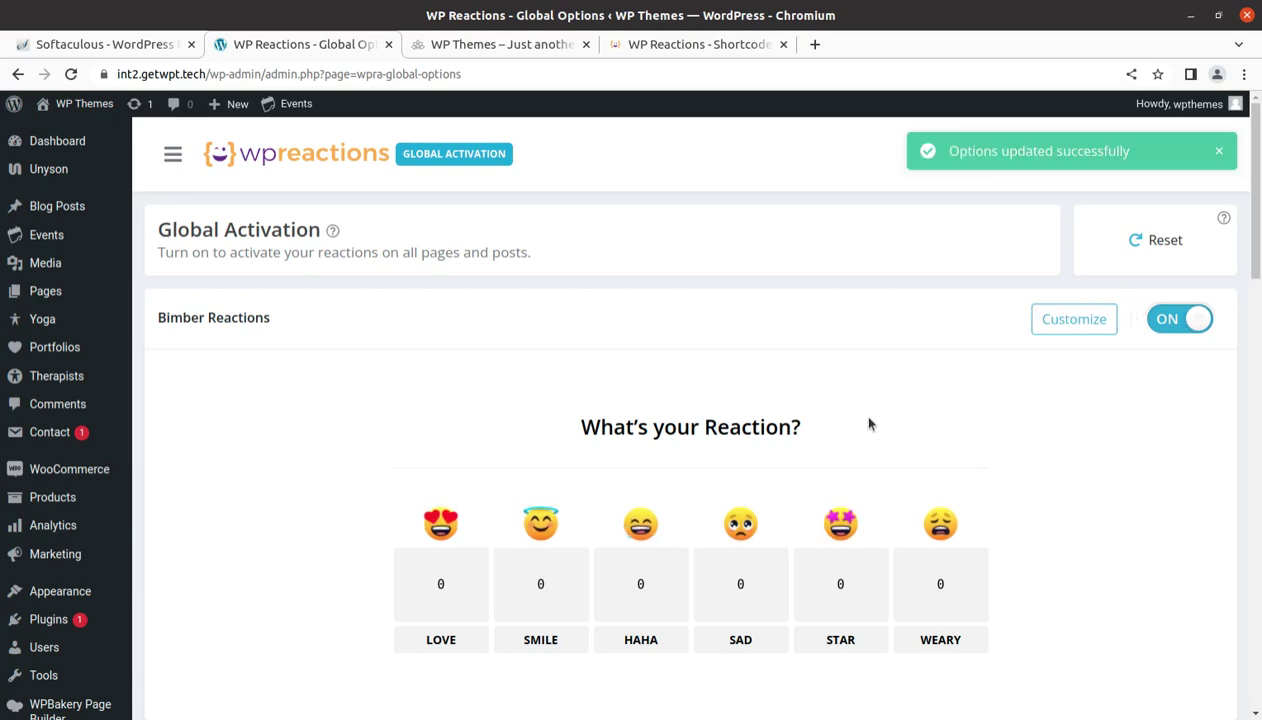
- Activate the Telegram Reactions, Facebook Reactions and Reaction Button layouts one after another
scroll(868, 428, "down", 7)
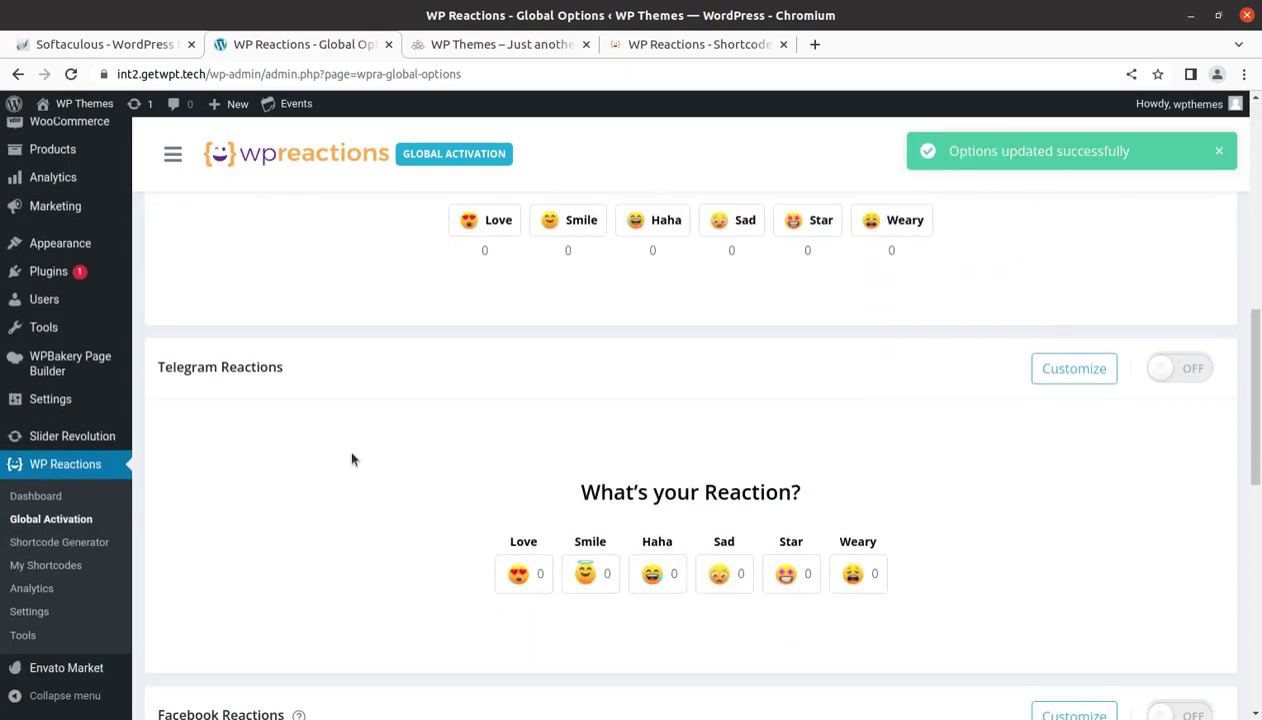
left_click(1205, 370)
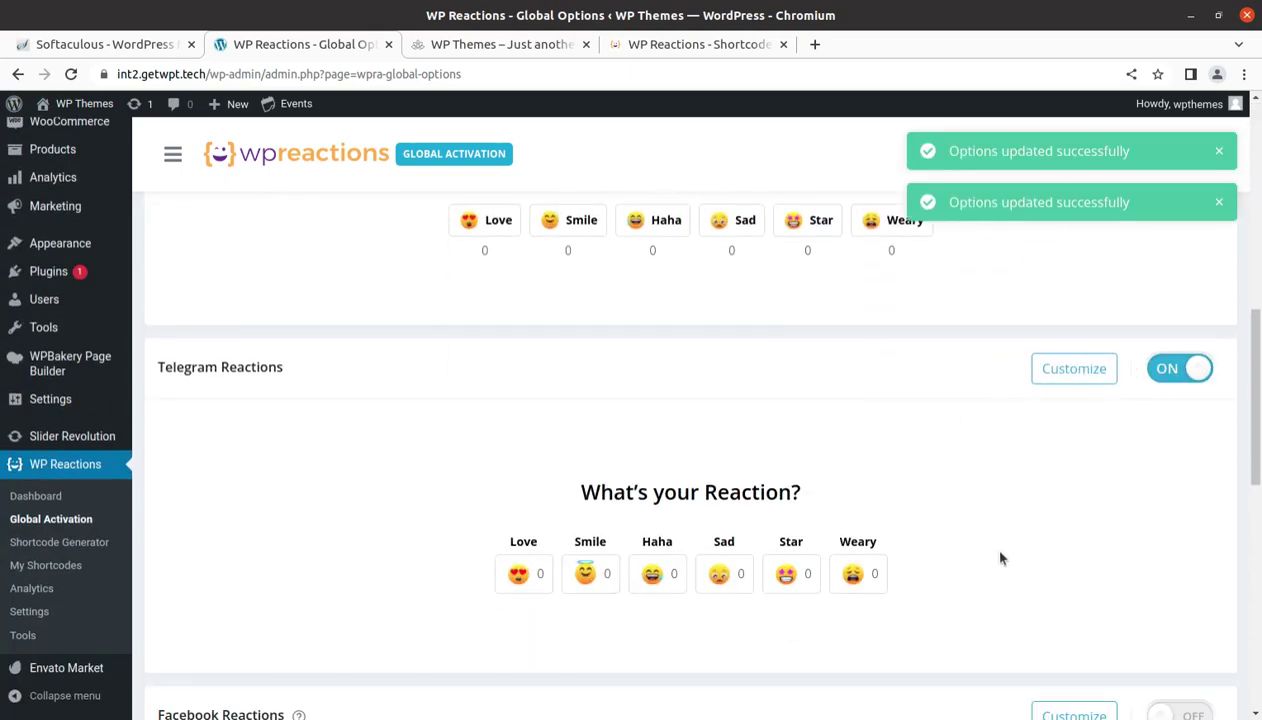
scroll(985, 542, "down", 4)
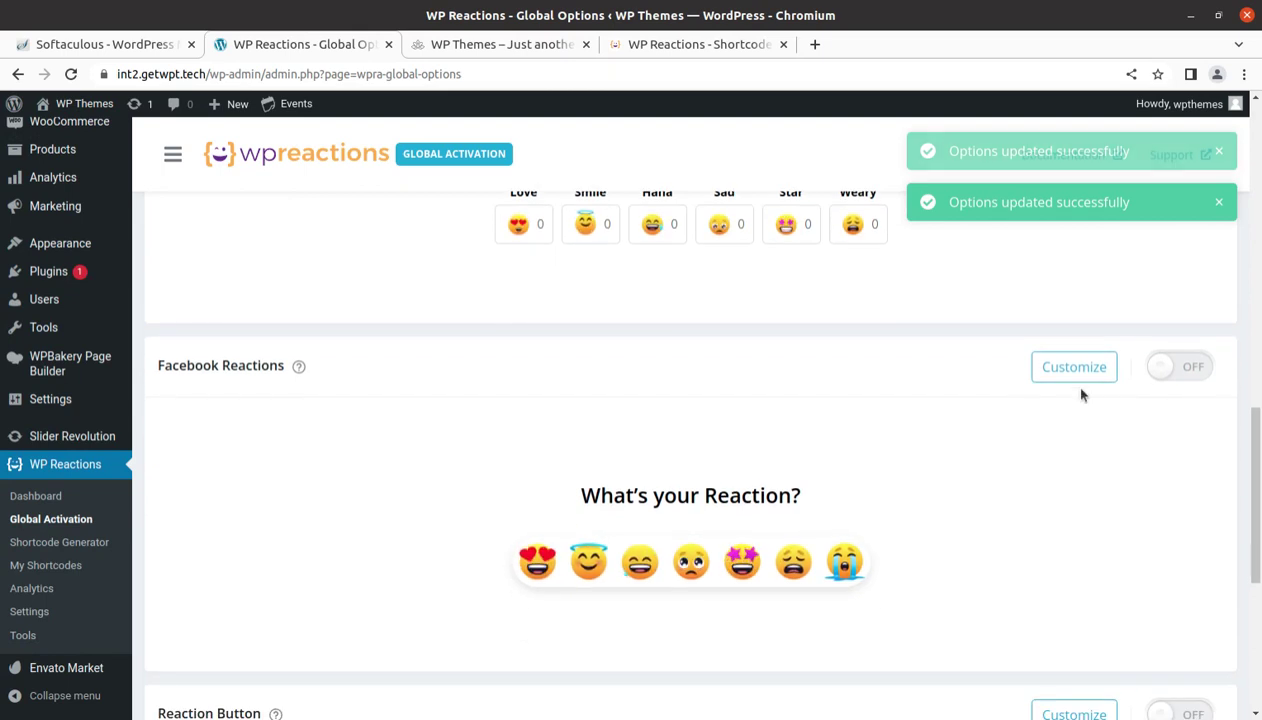
left_click(1200, 368)
scroll(865, 530, "down", 4)
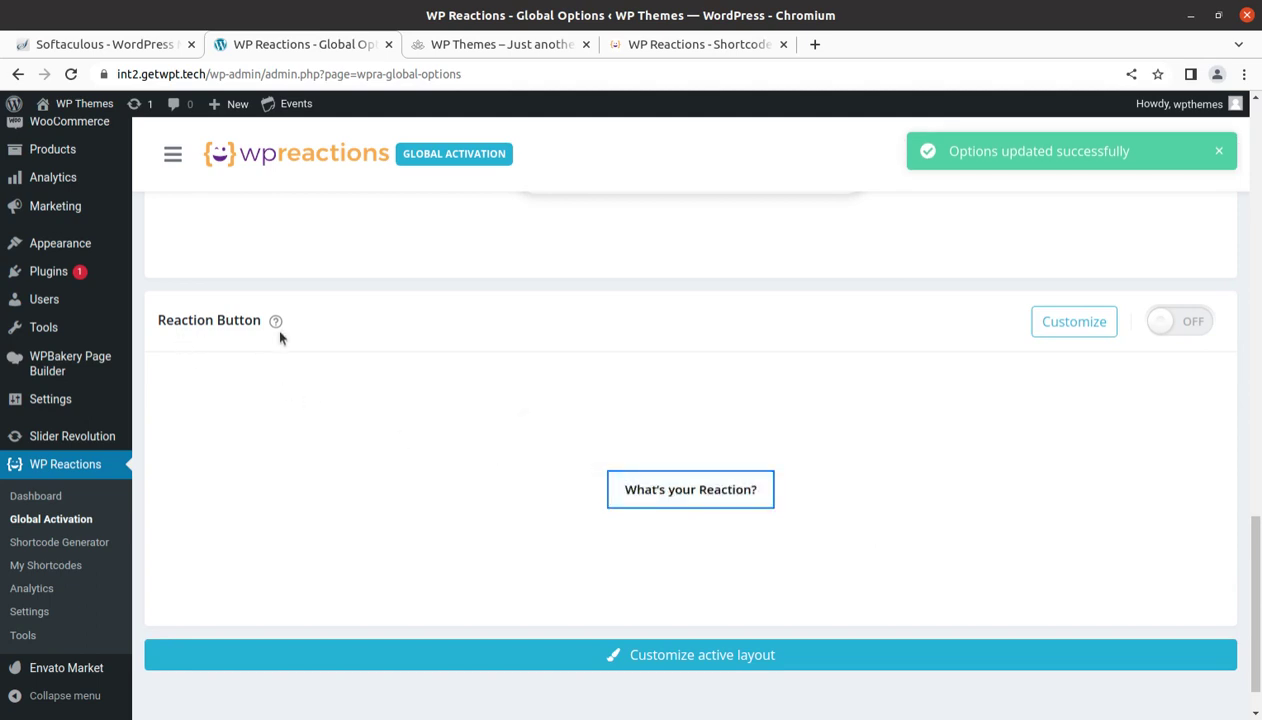
left_click(1190, 321)
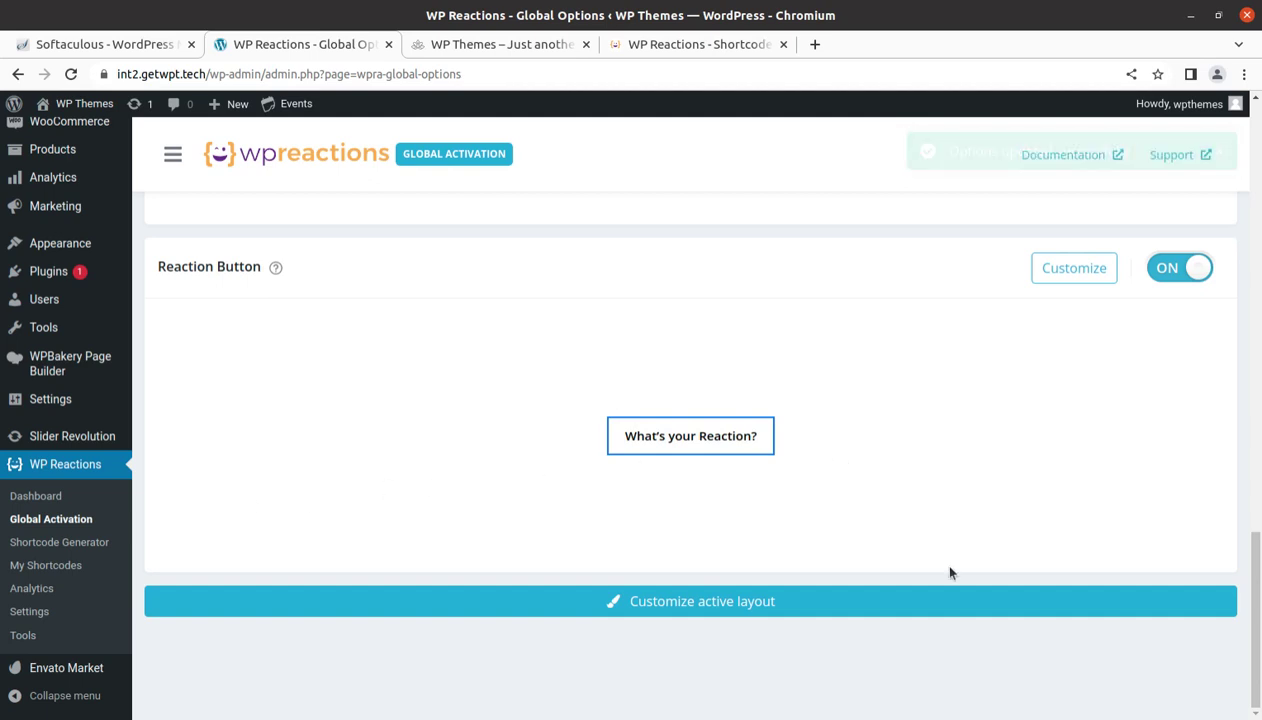
- Open the Shortcode Generator, review its layouts and proceed to choosing emojis with Bimber Reactions selected
left_click(77, 561)
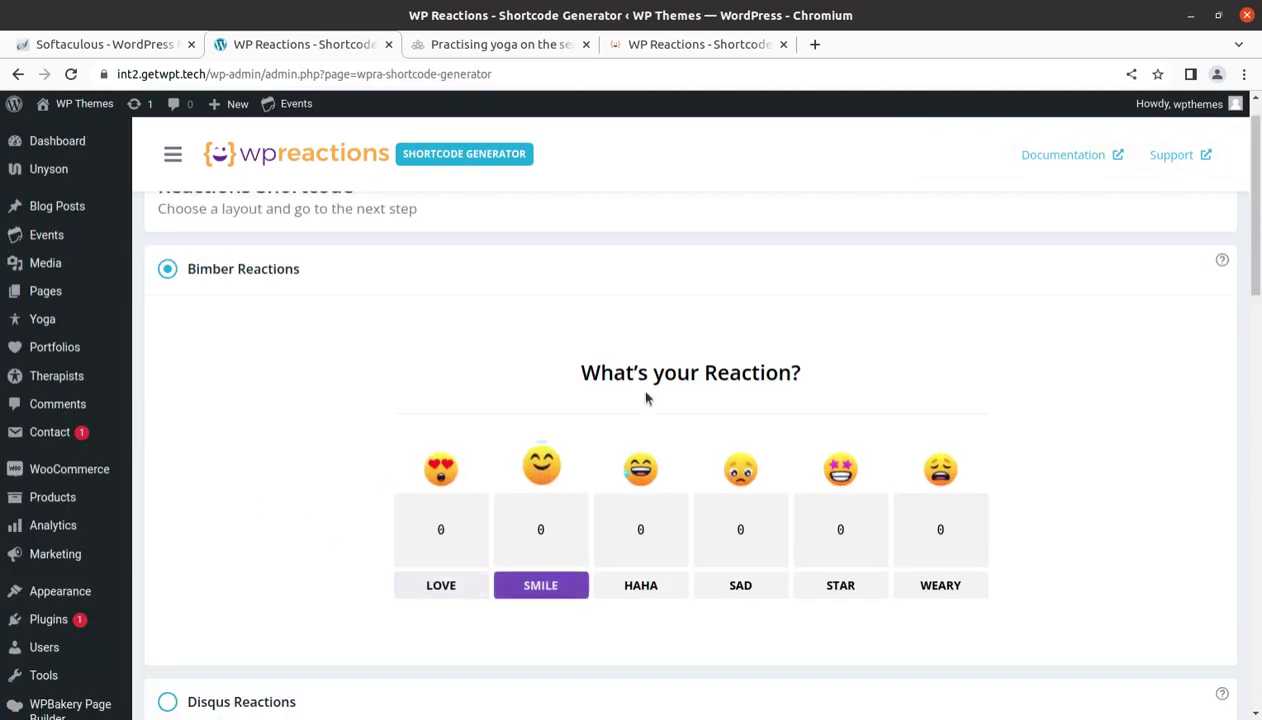
scroll(585, 326, "down", 5)
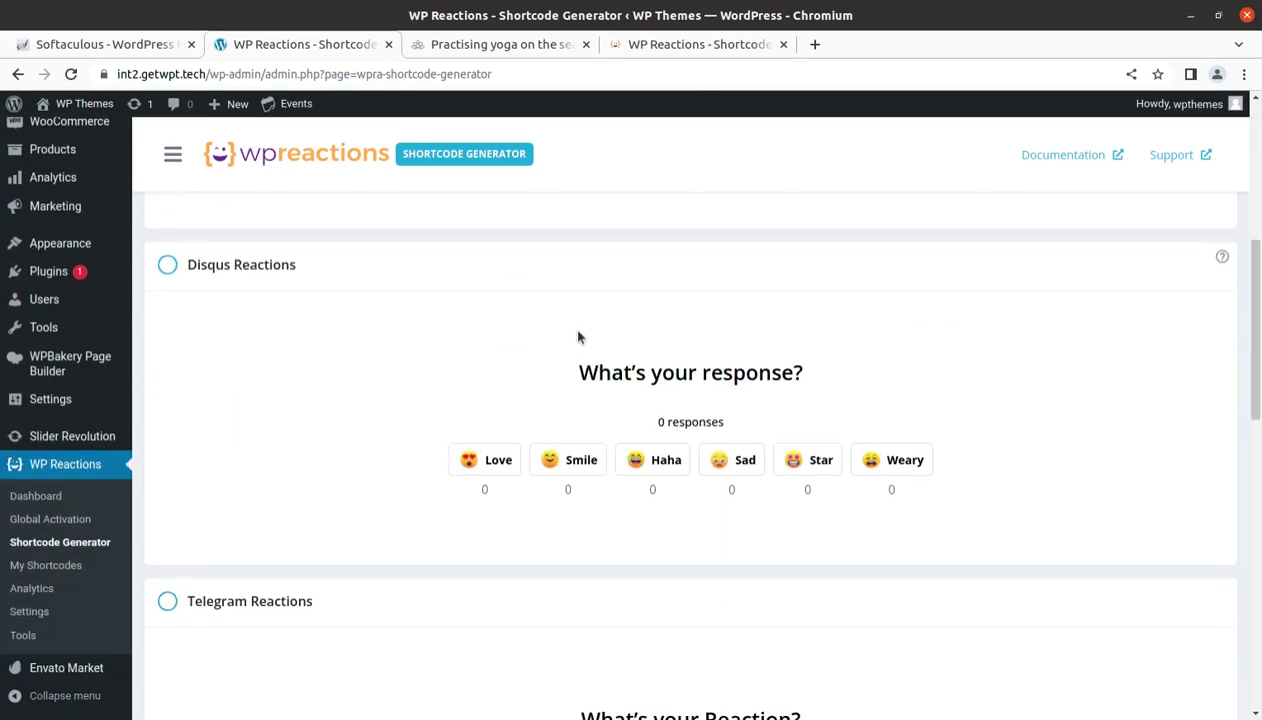
scroll(281, 404, "up", 5)
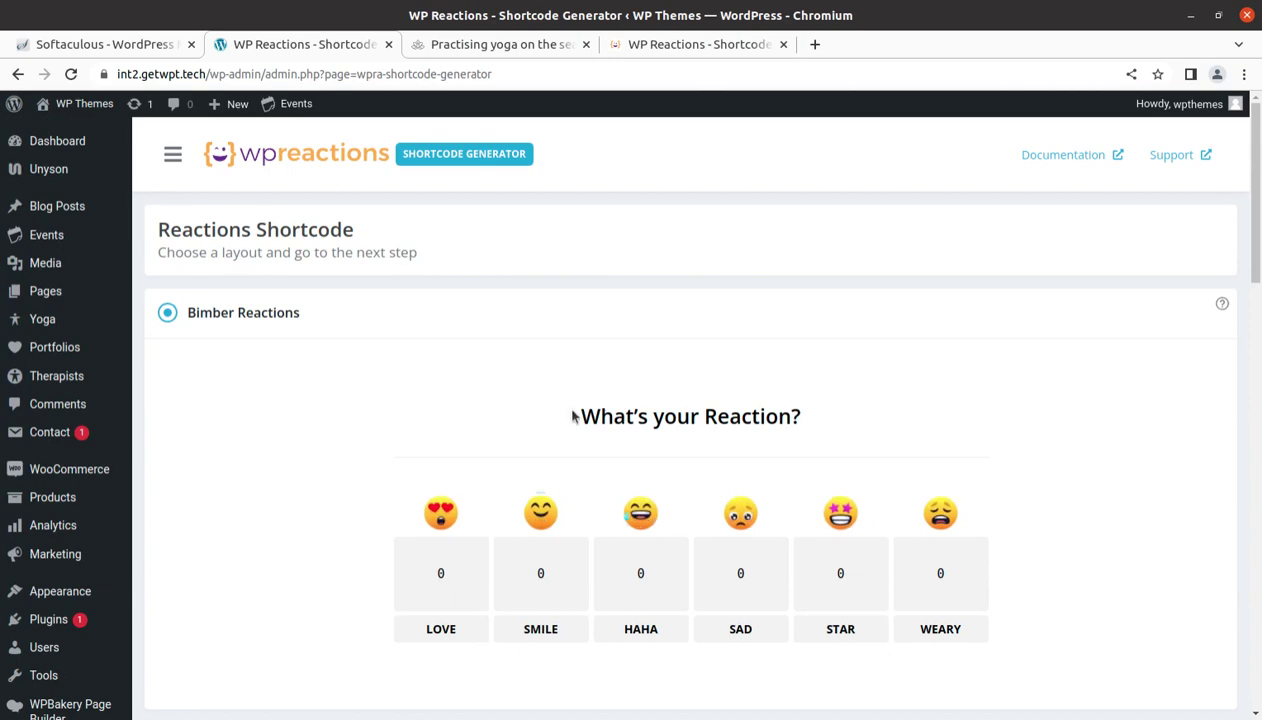
scroll(378, 356, "down", 15)
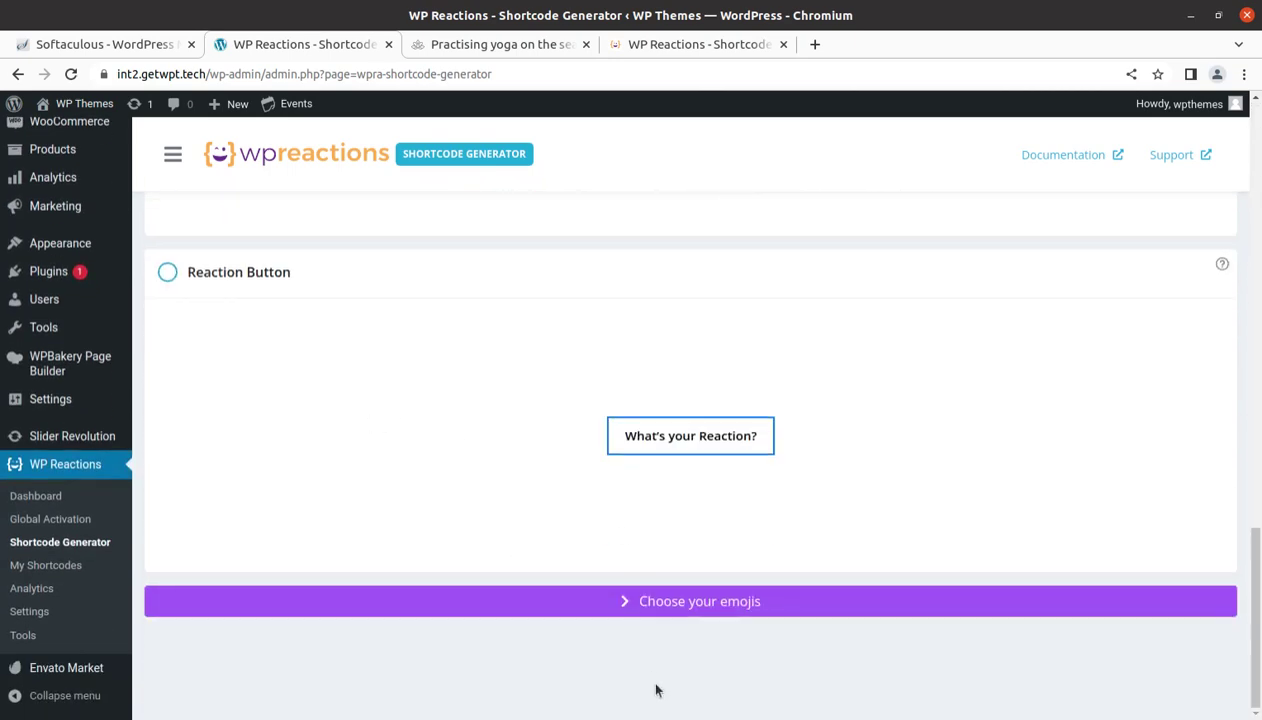
left_click(676, 610)
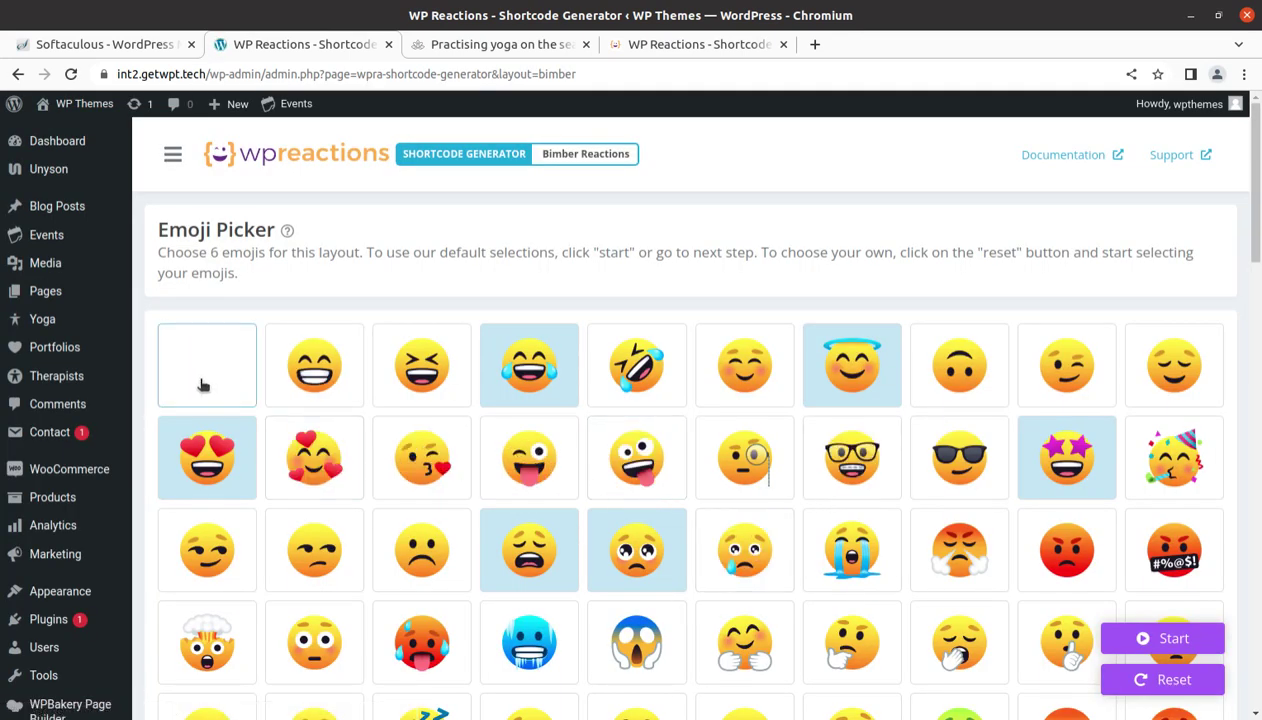
- Try to add the unamused face emoji to the six already selected for the Bimber Reactions shortcode
scroll(900, 398, "down", 2)
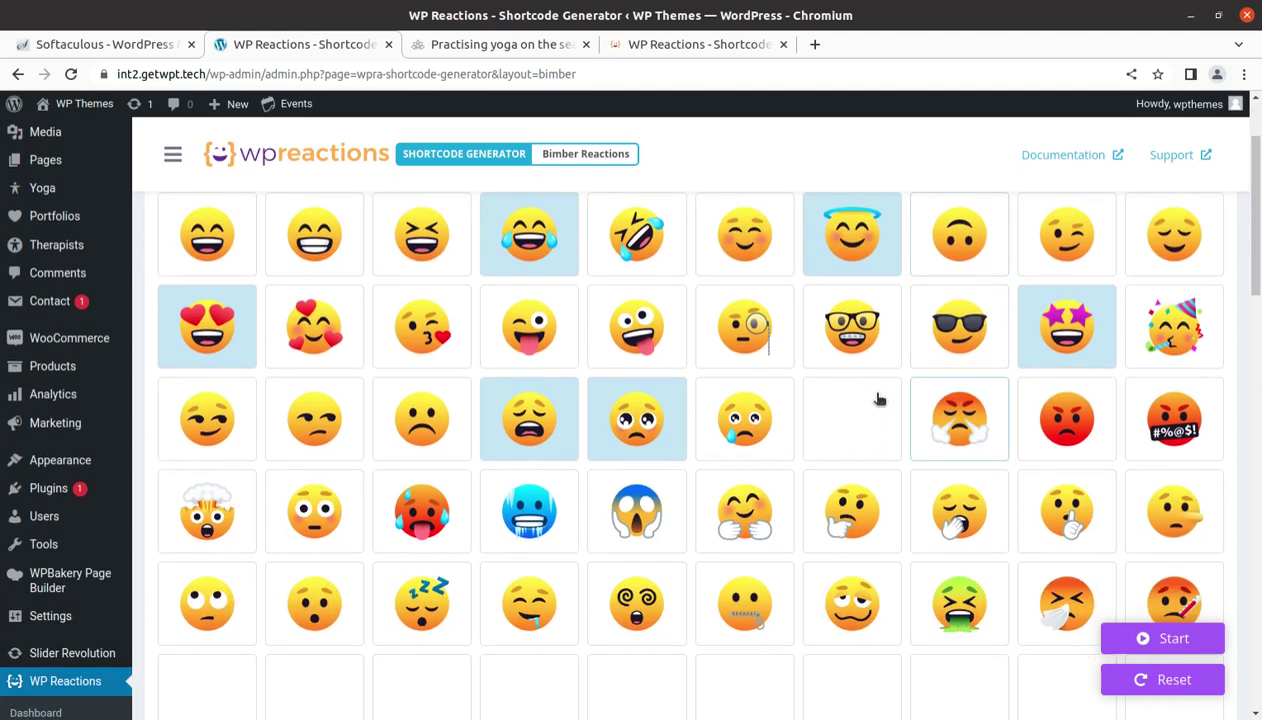
scroll(876, 398, "down", 1)
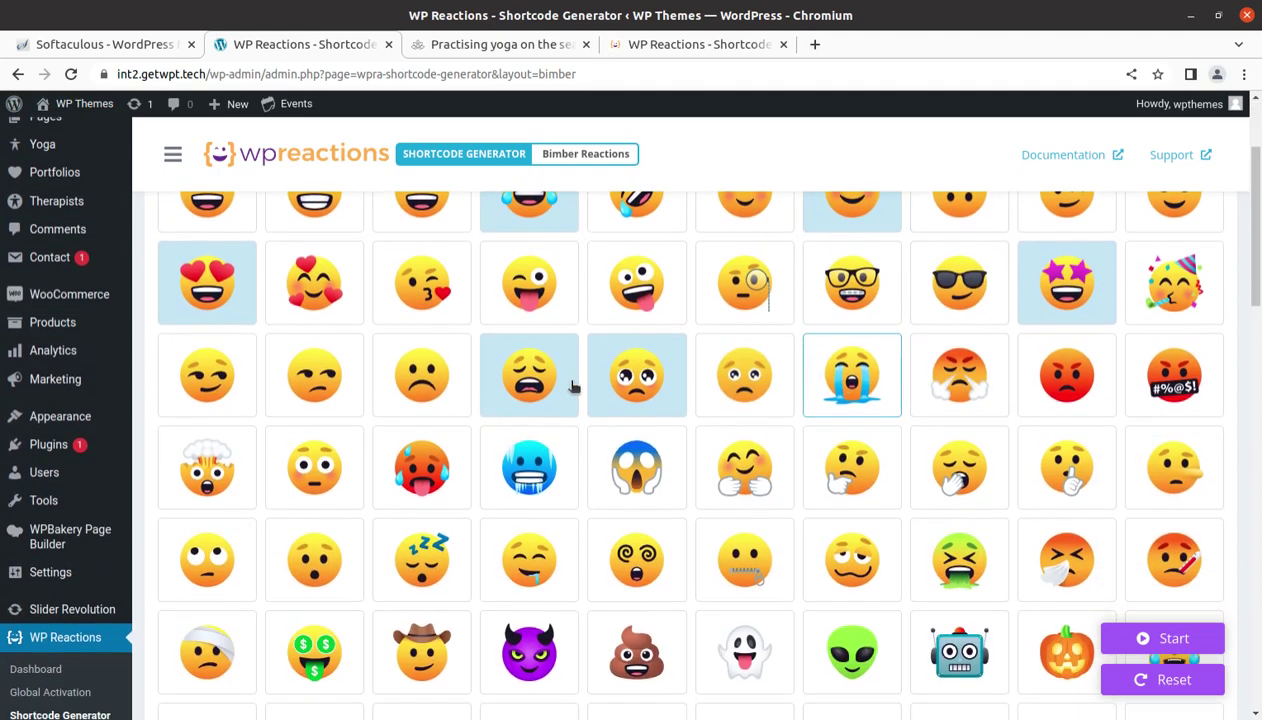
left_click(321, 374)
left_click(327, 374)
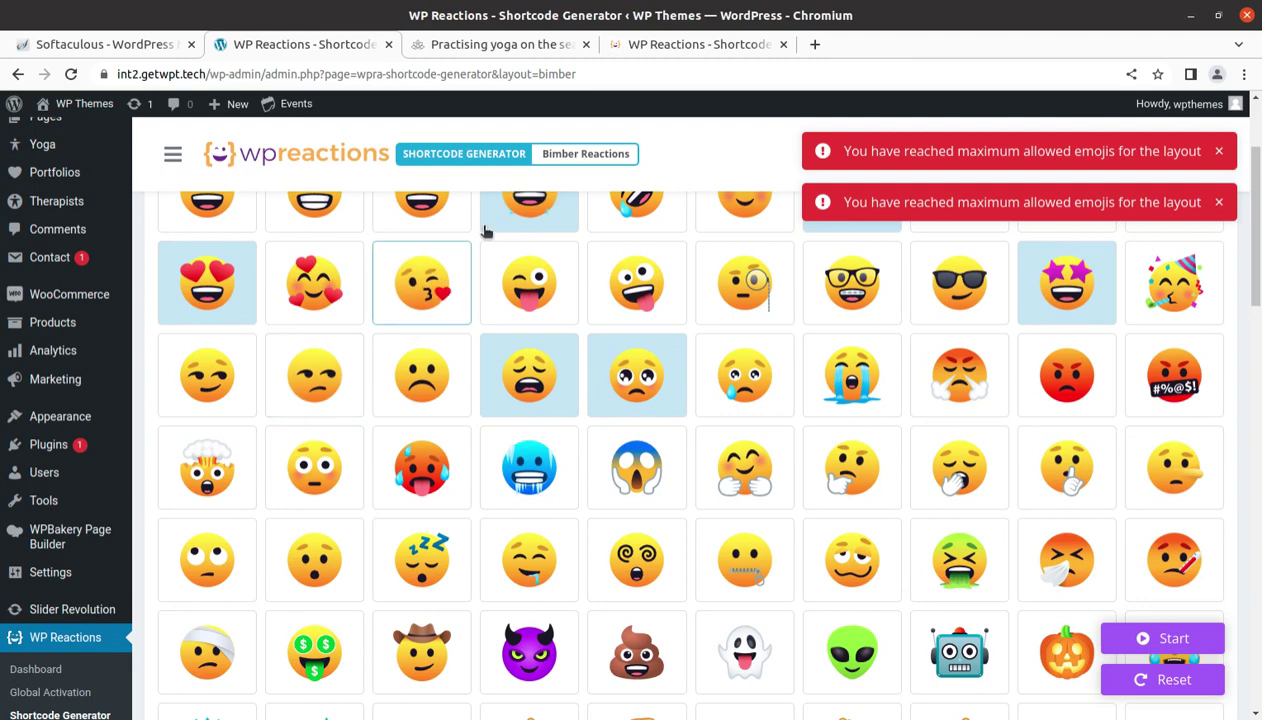
- Replace the tears-of-joy emoji with the unamused face in the shortcode's selection and dismiss the emoji limit warnings
scroll(510, 340, "up", 2)
left_click(522, 336)
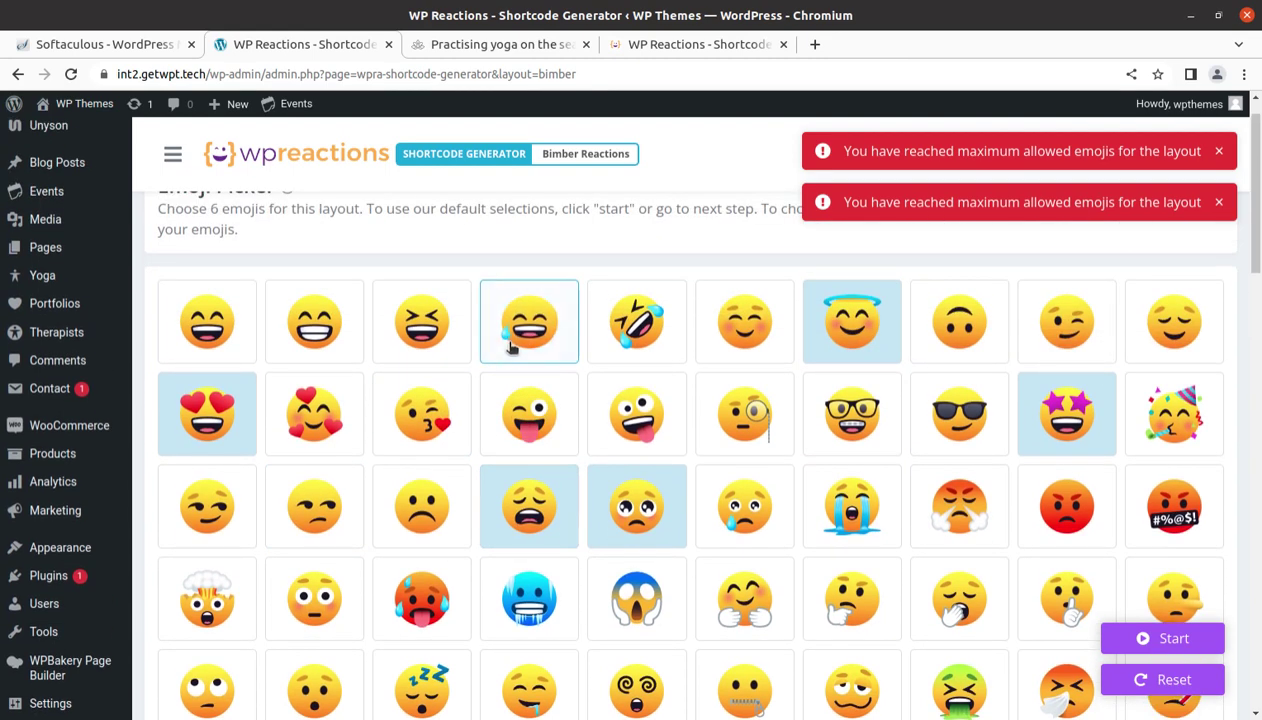
left_click(322, 505)
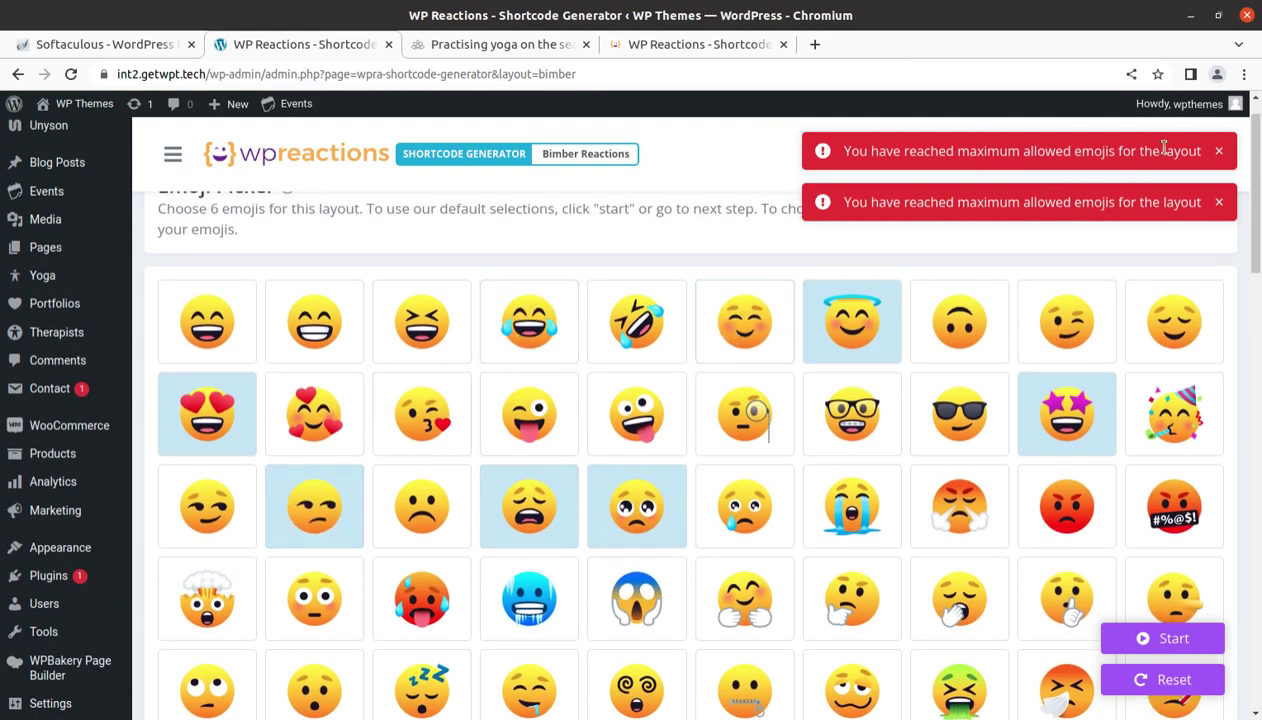
left_click(1217, 153)
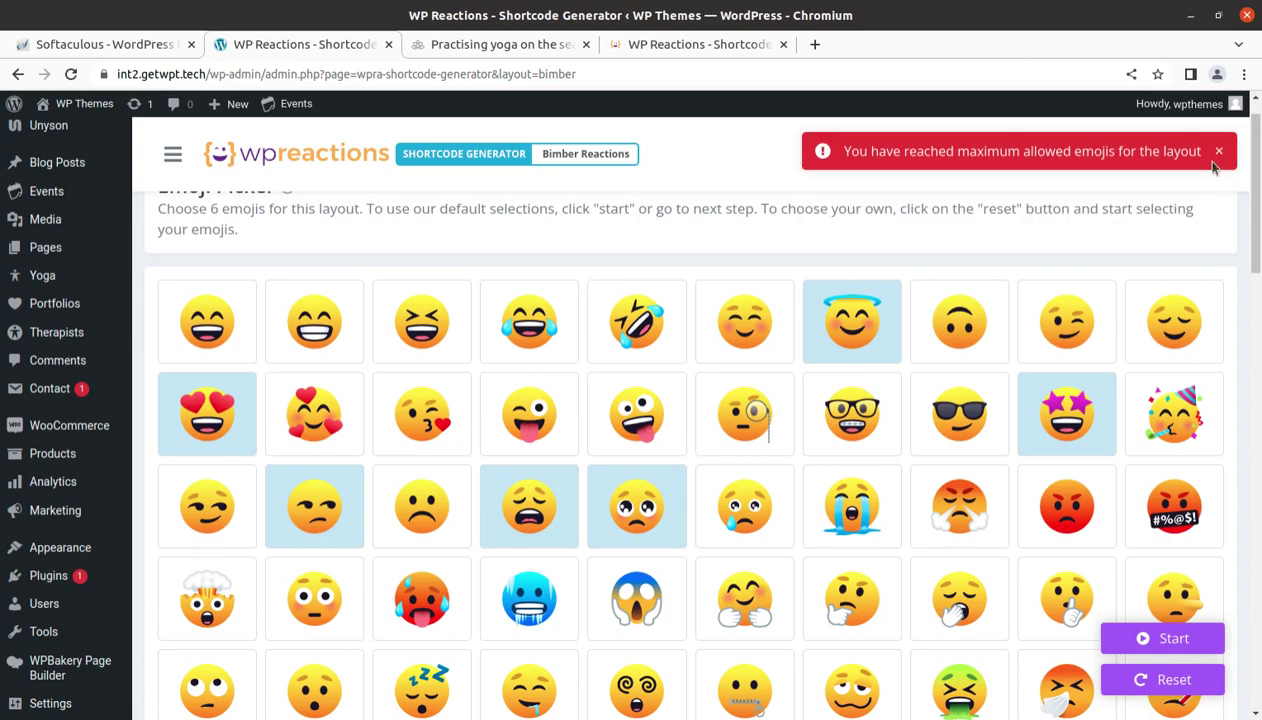
left_click(1217, 153)
scroll(704, 352, "down", 10)
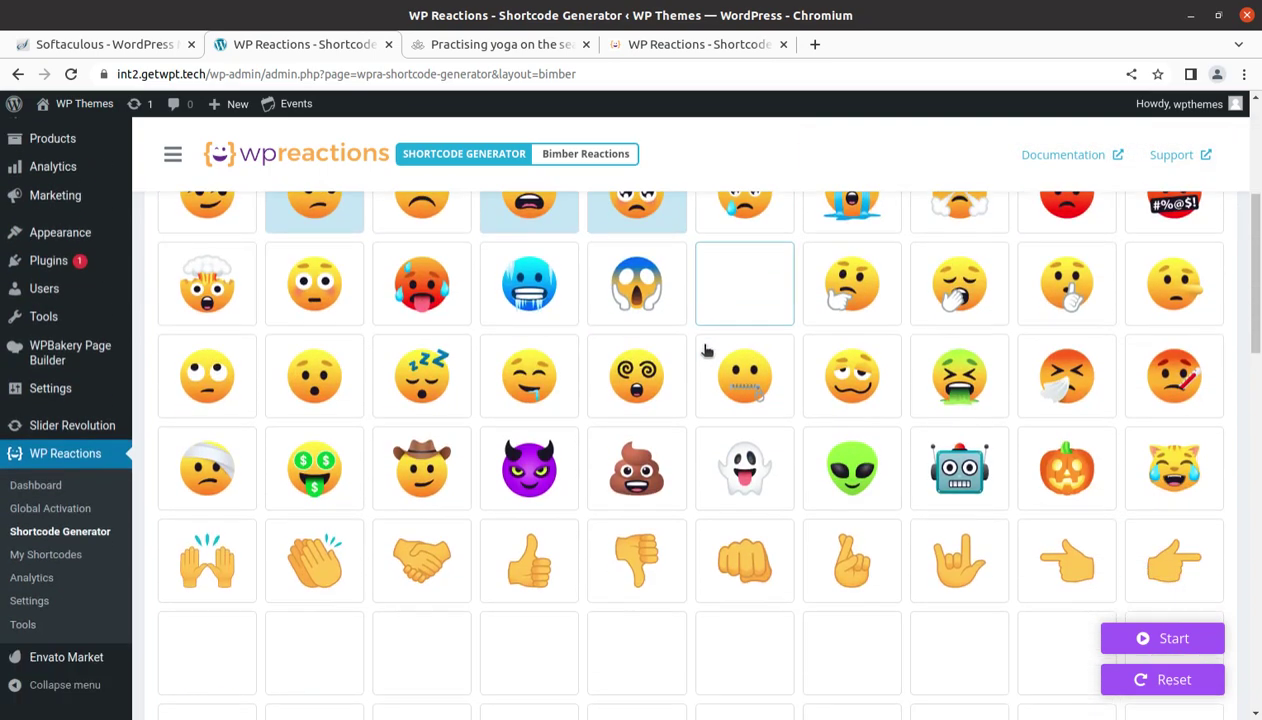
- Move the heart-eyes emoji to second place after the halo smile and start generating the Bimber Reactions shortcode
scroll(704, 352, "down", 10)
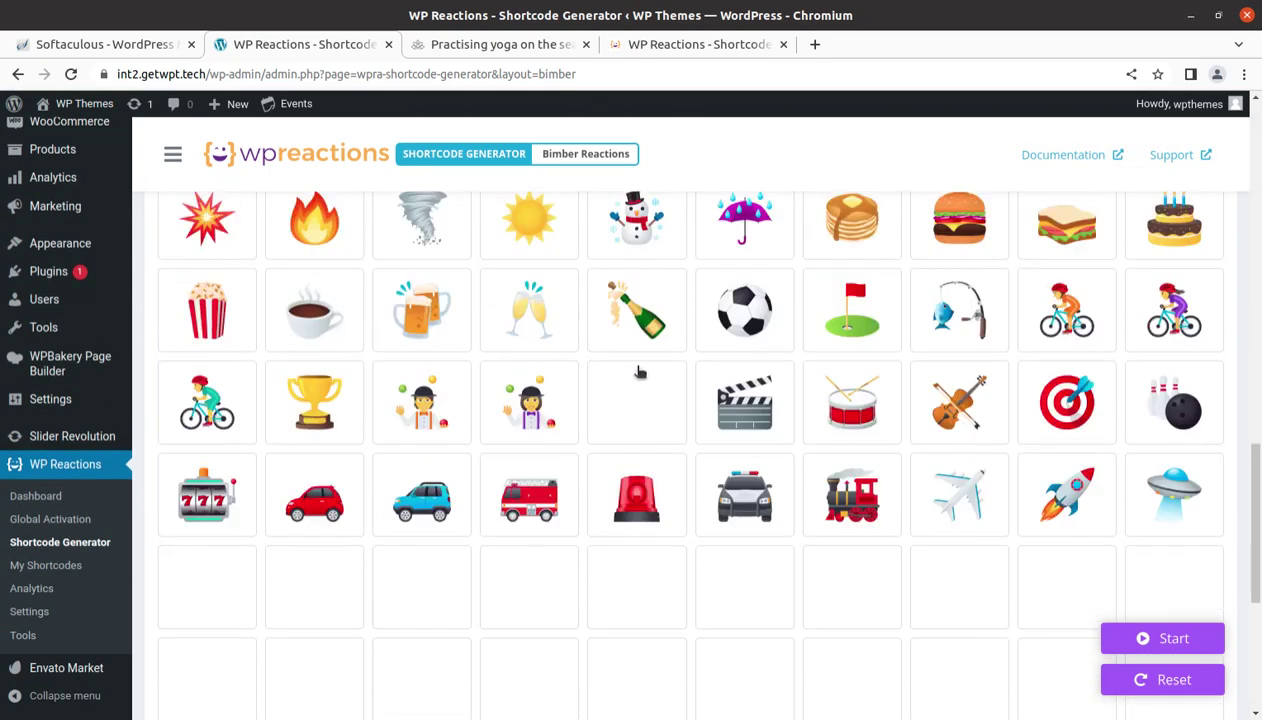
scroll(641, 374, "down", 3)
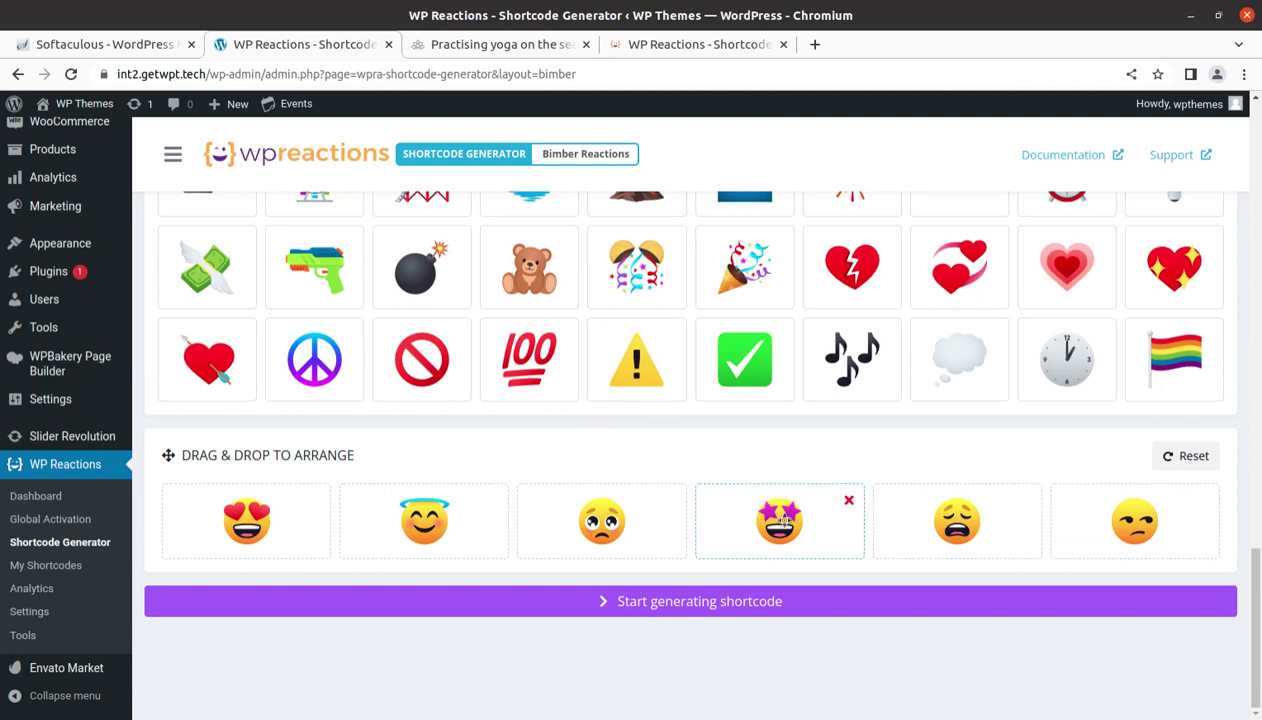
left_click_drag(232, 515, 462, 553)
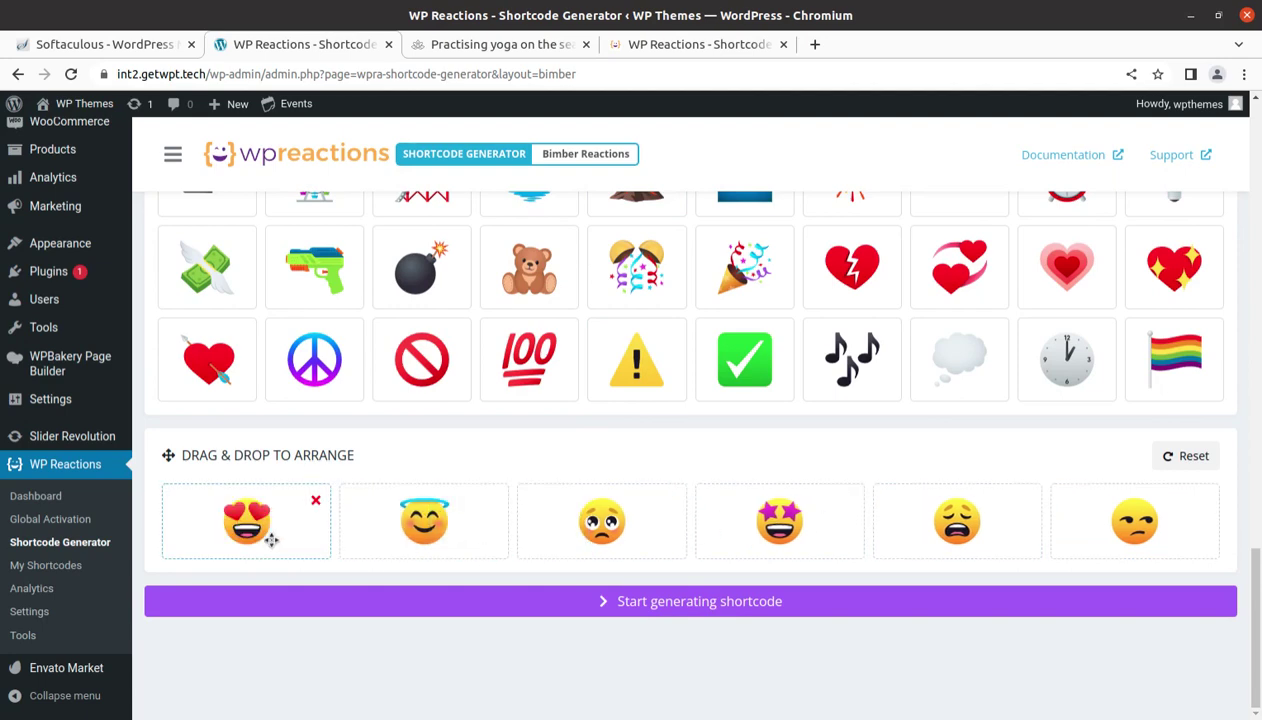
left_click_drag(277, 530, 498, 541)
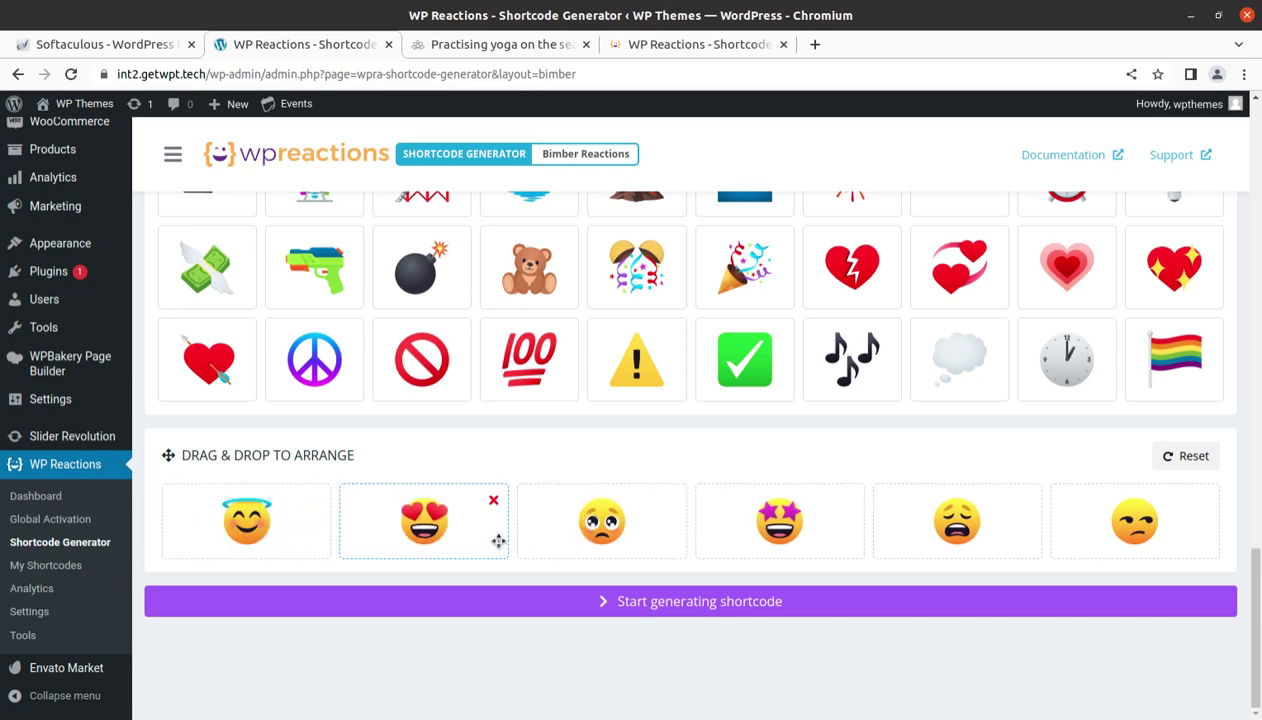
left_click(657, 603)
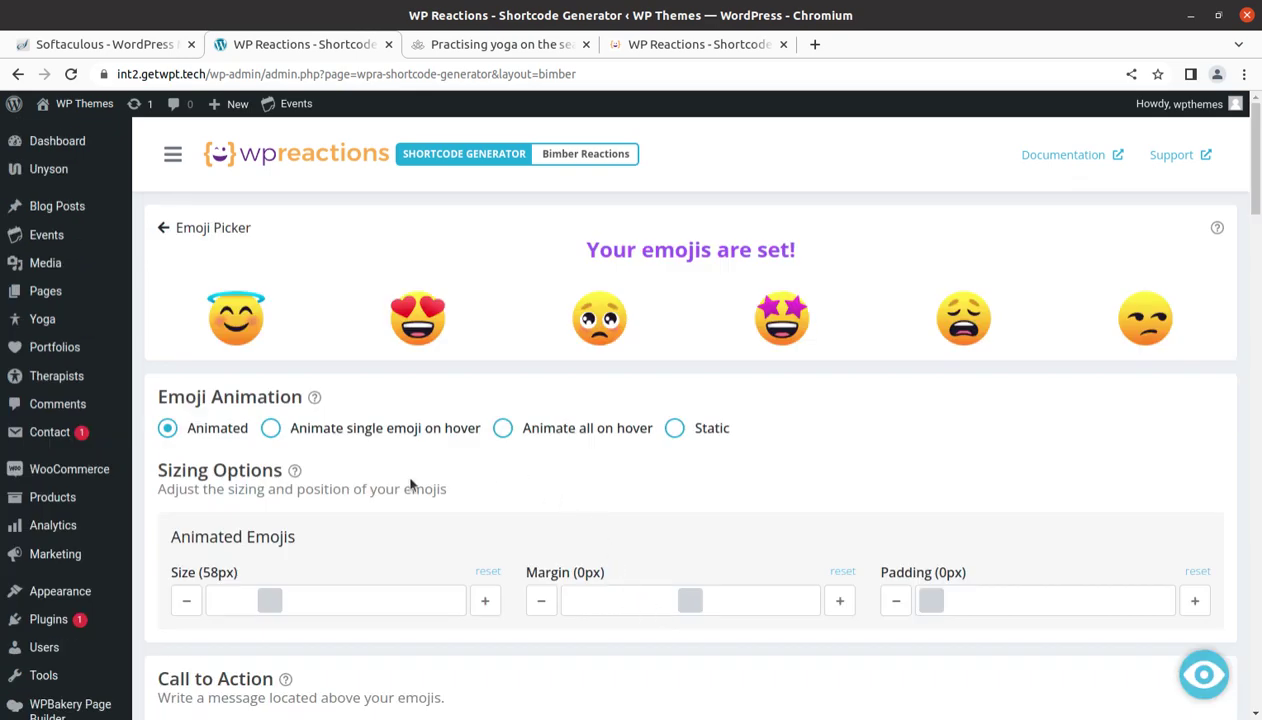
- Review the shortcode's animation, sizing, call to action, reaction count, progress bar, label and sharing options
scroll(330, 456, "down", 2)
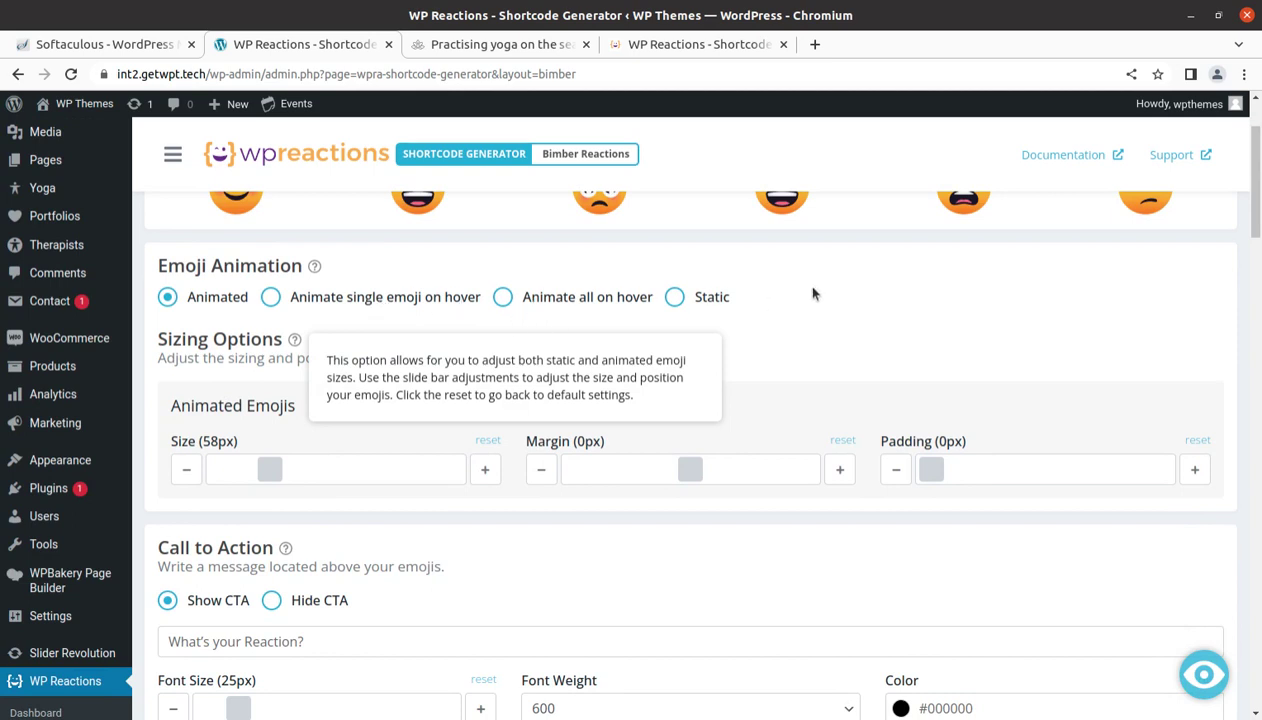
scroll(866, 356, "down", 1)
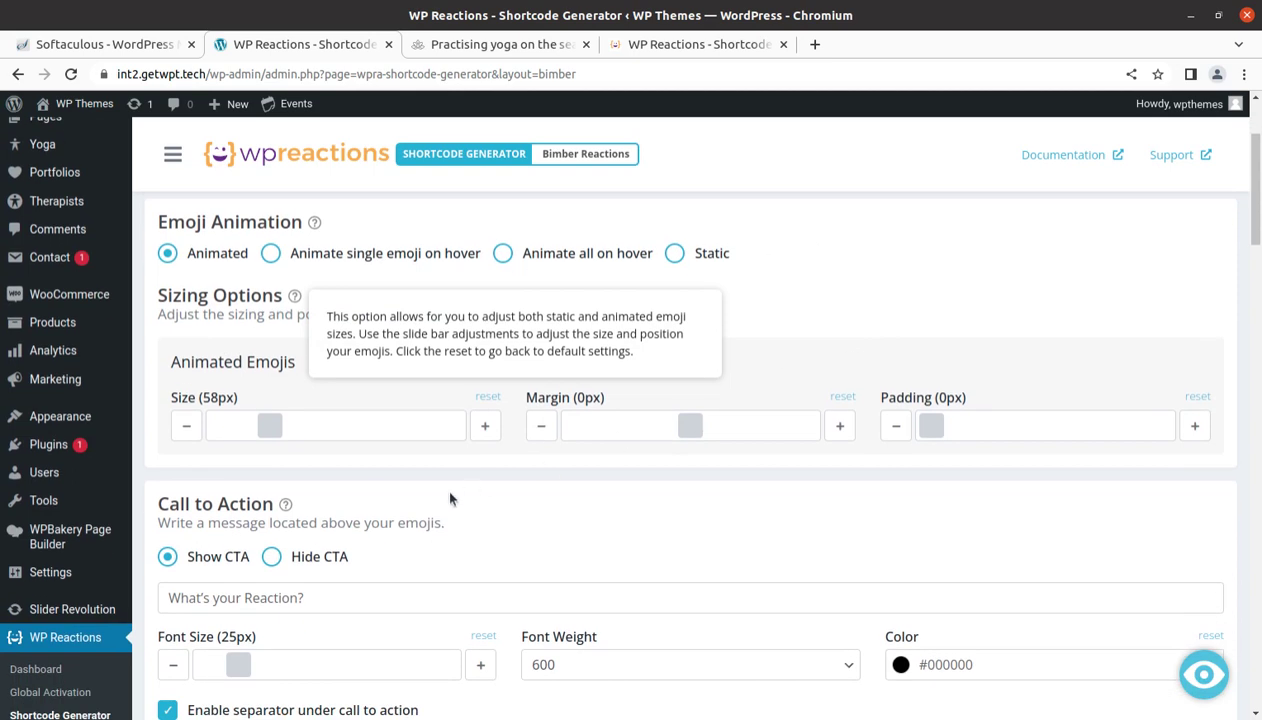
scroll(450, 498, "down", 3)
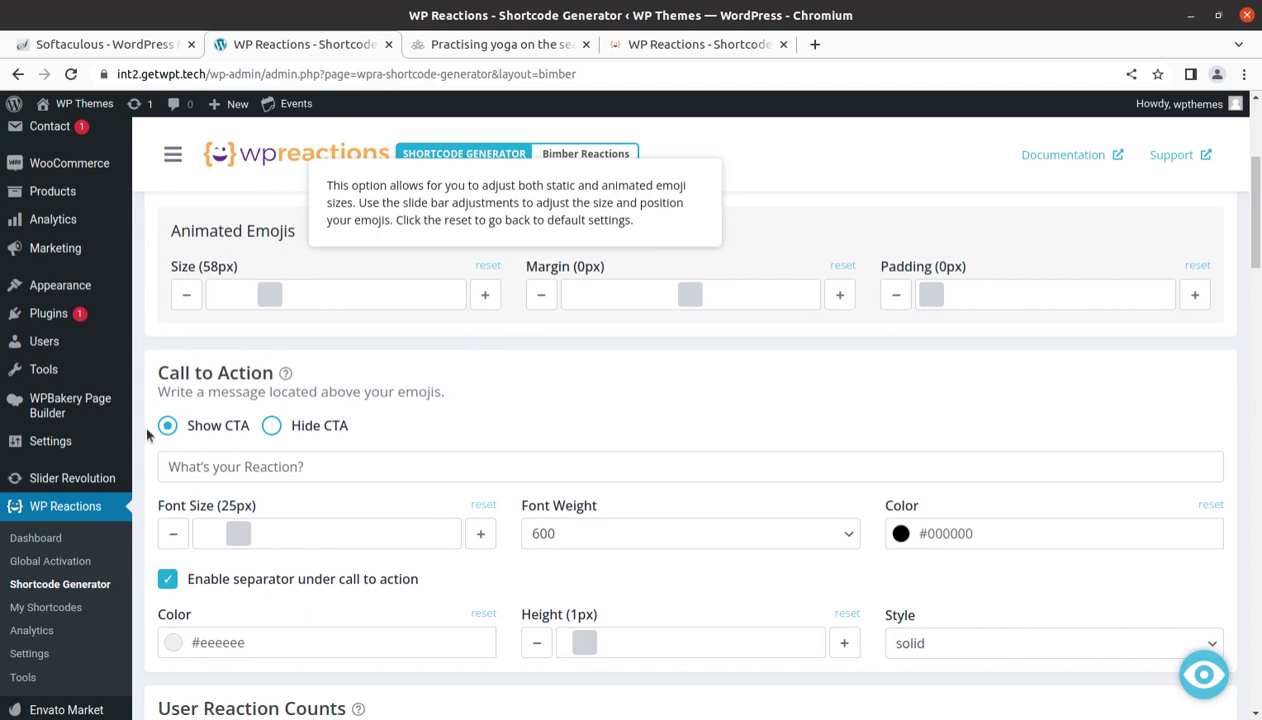
scroll(305, 398, "down", 4)
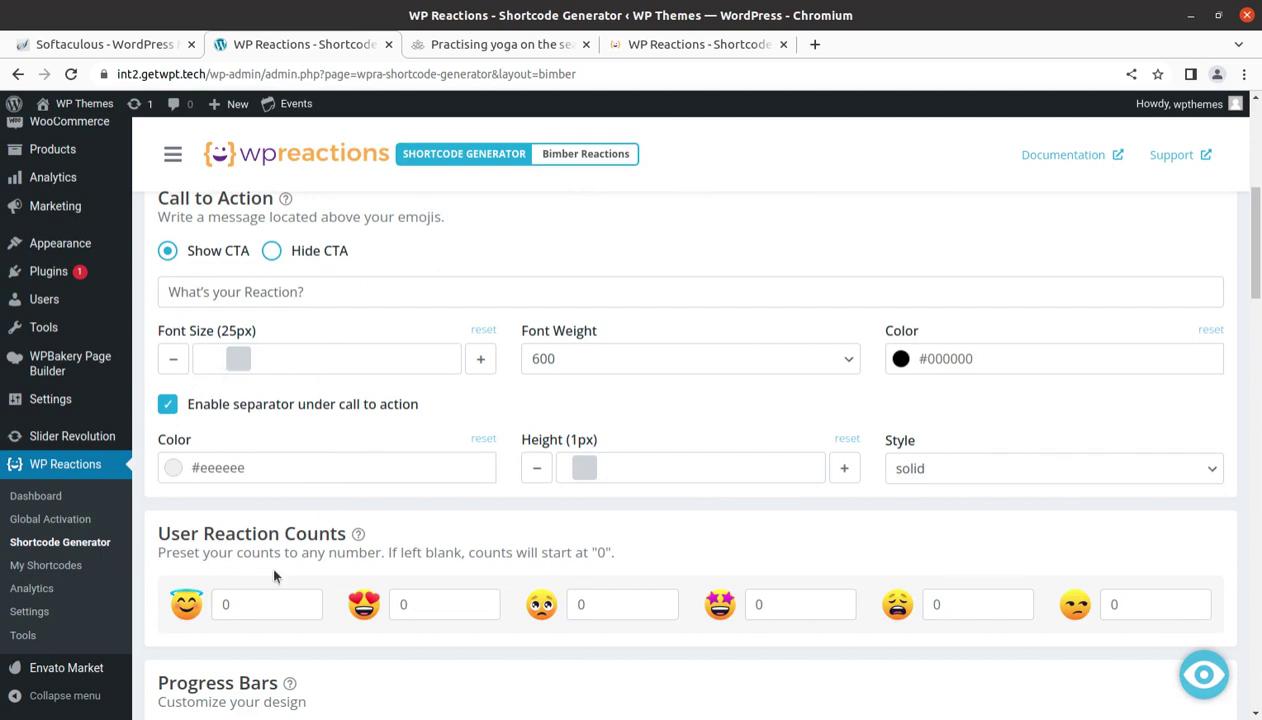
scroll(275, 575, "down", 3)
scroll(279, 470, "down", 4)
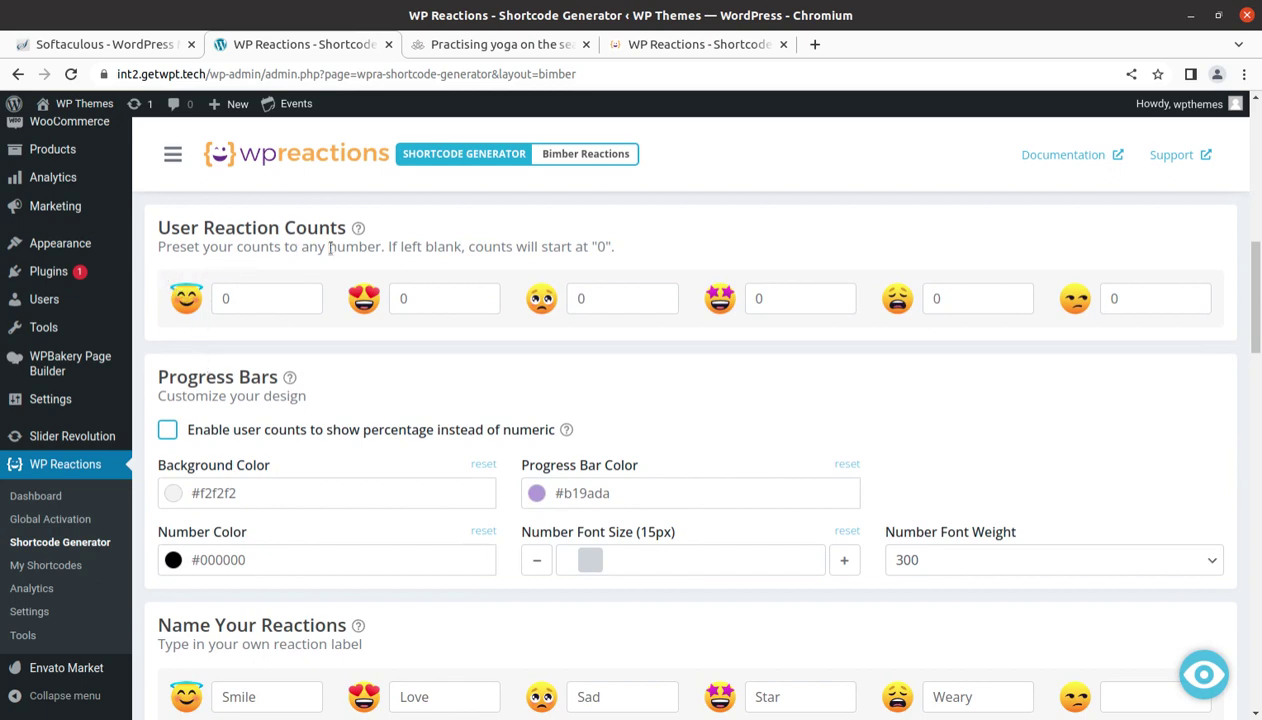
left_click(432, 296)
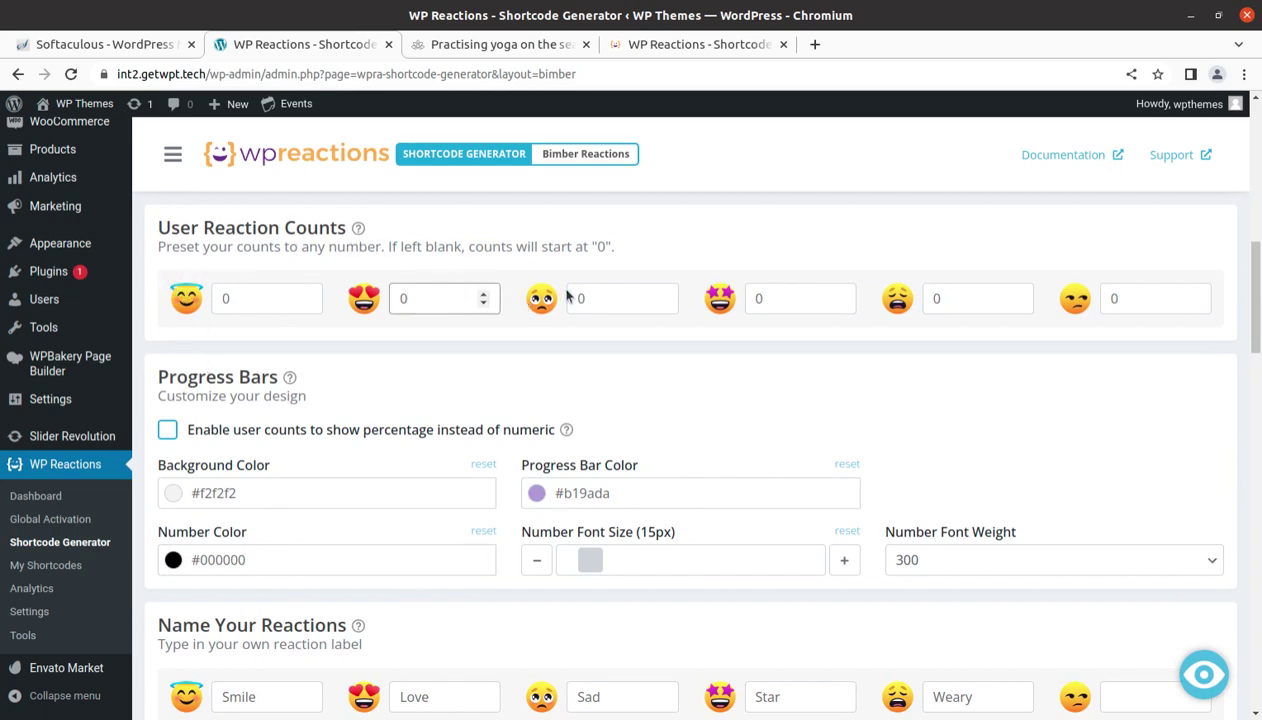
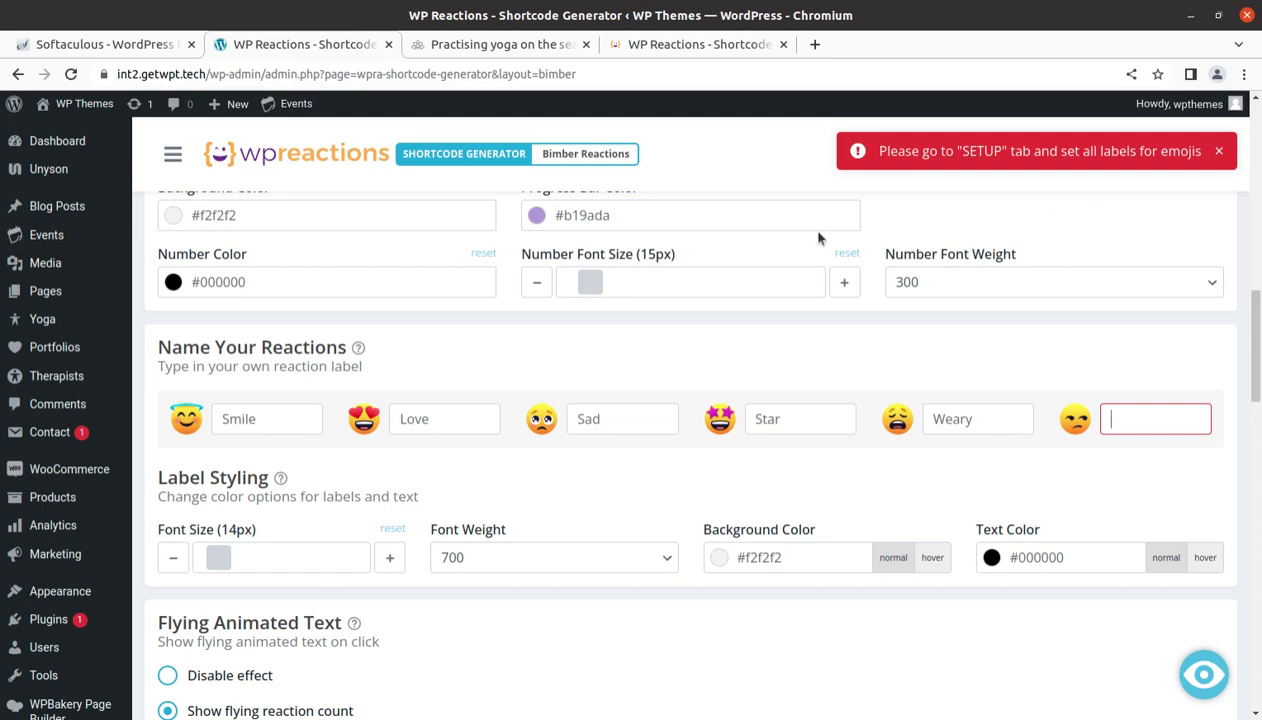
scroll(818, 238, "down", 10)
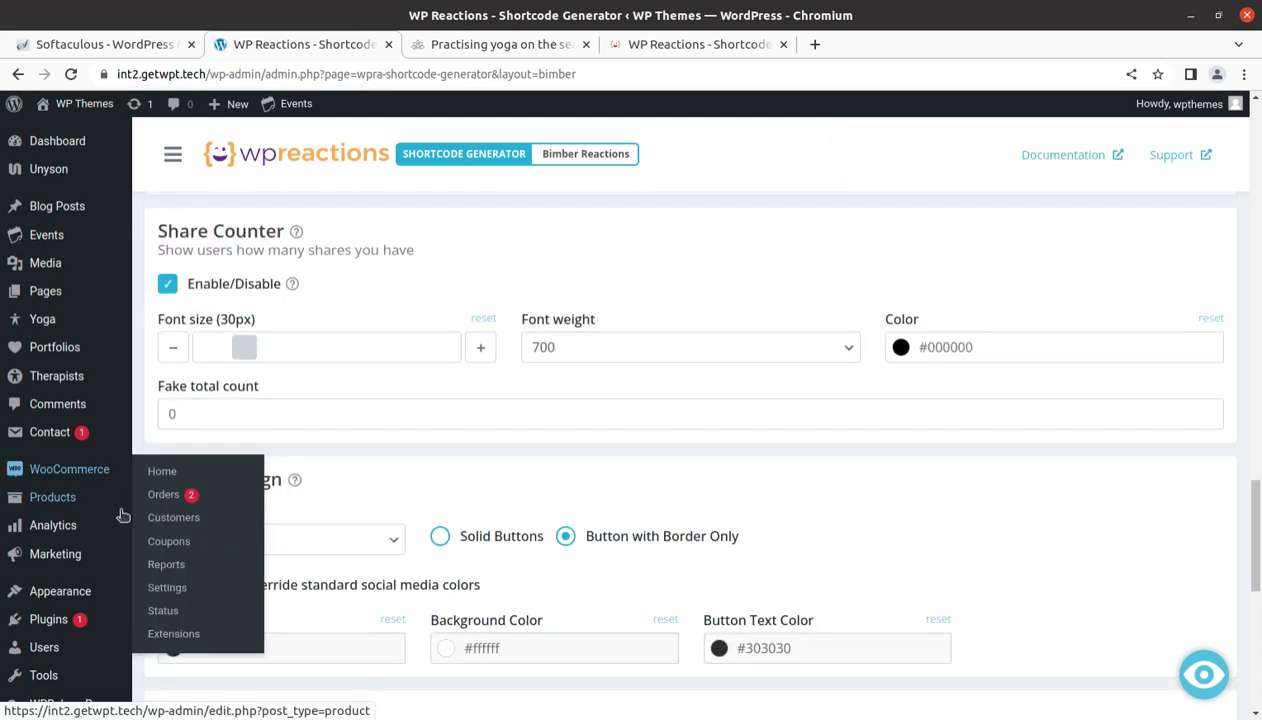
- Leave the shortcode generator for Global Activation and open the Bimber Reactions layout for customization
mouse_move(70, 528)
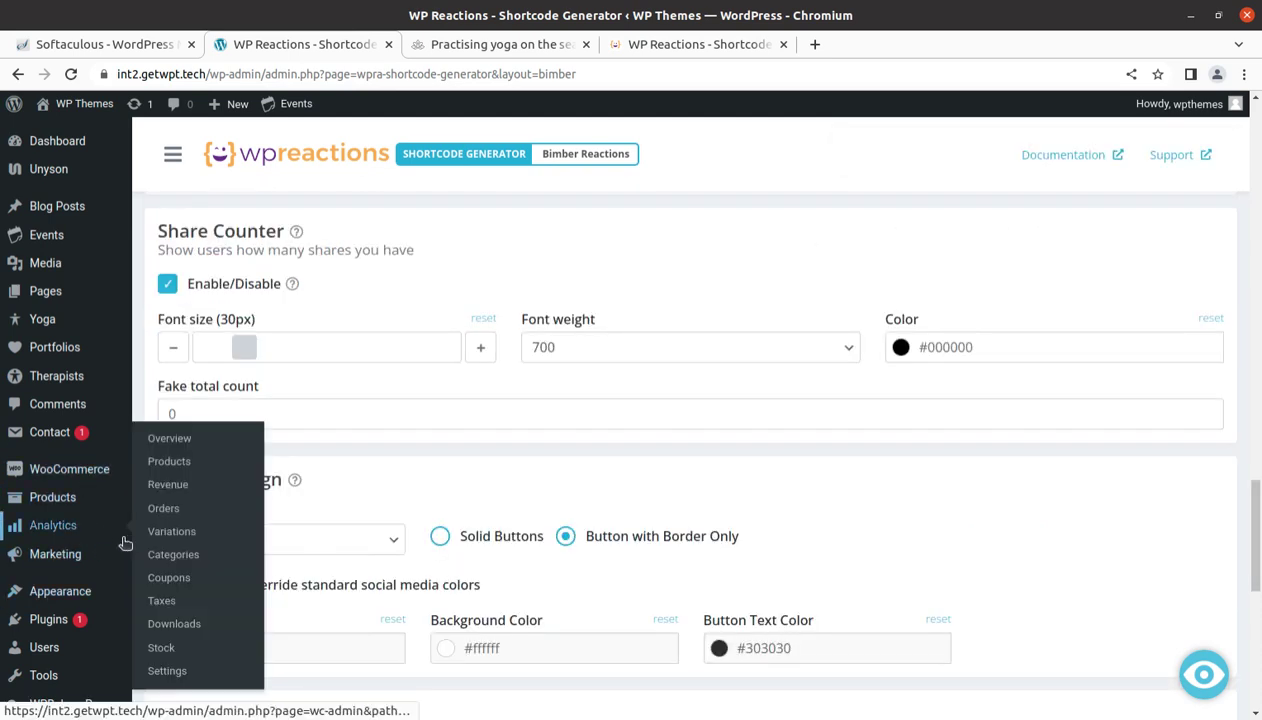
scroll(115, 545, "down", 3)
left_click(64, 652)
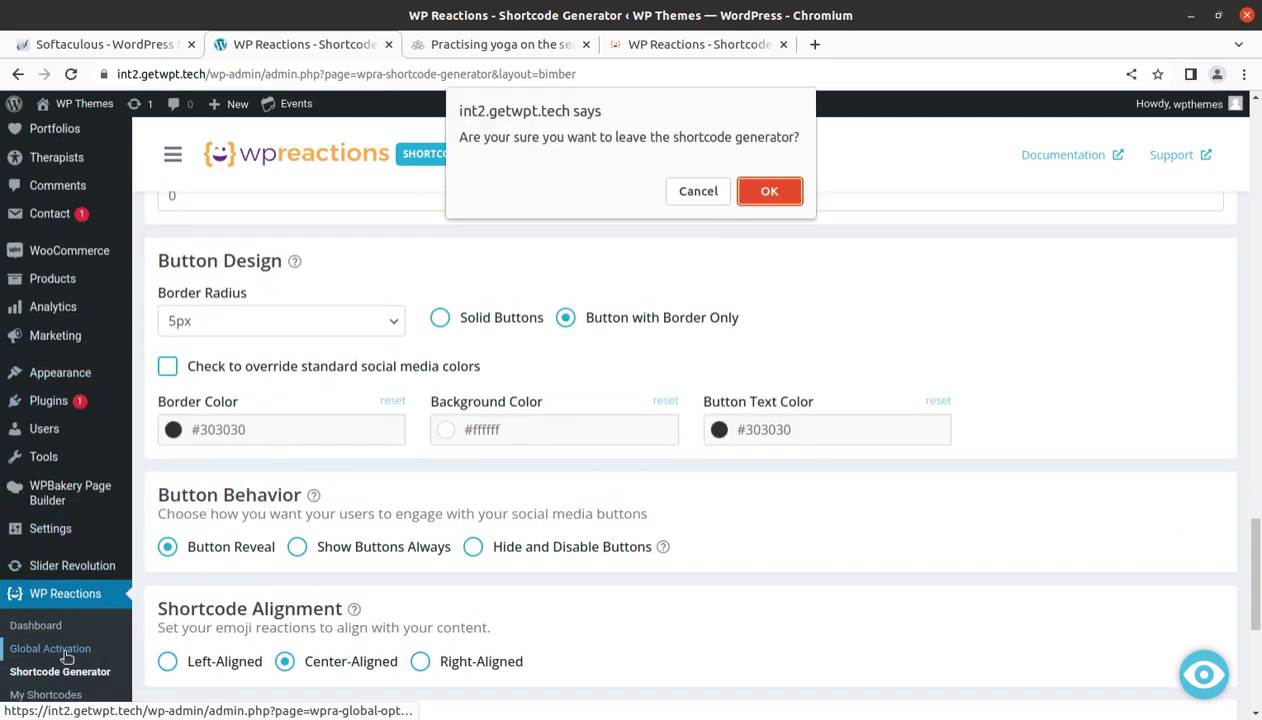
left_click(769, 191)
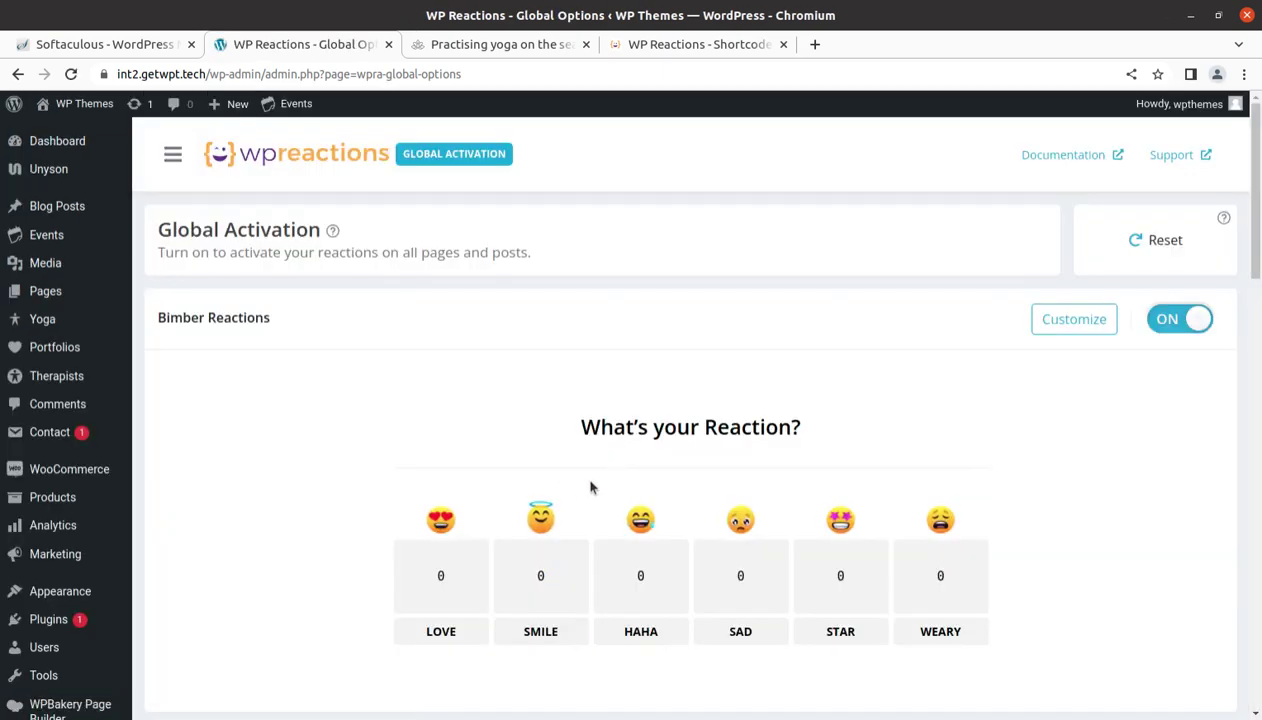
scroll(589, 484, "down", 3)
scroll(591, 486, "up", 5)
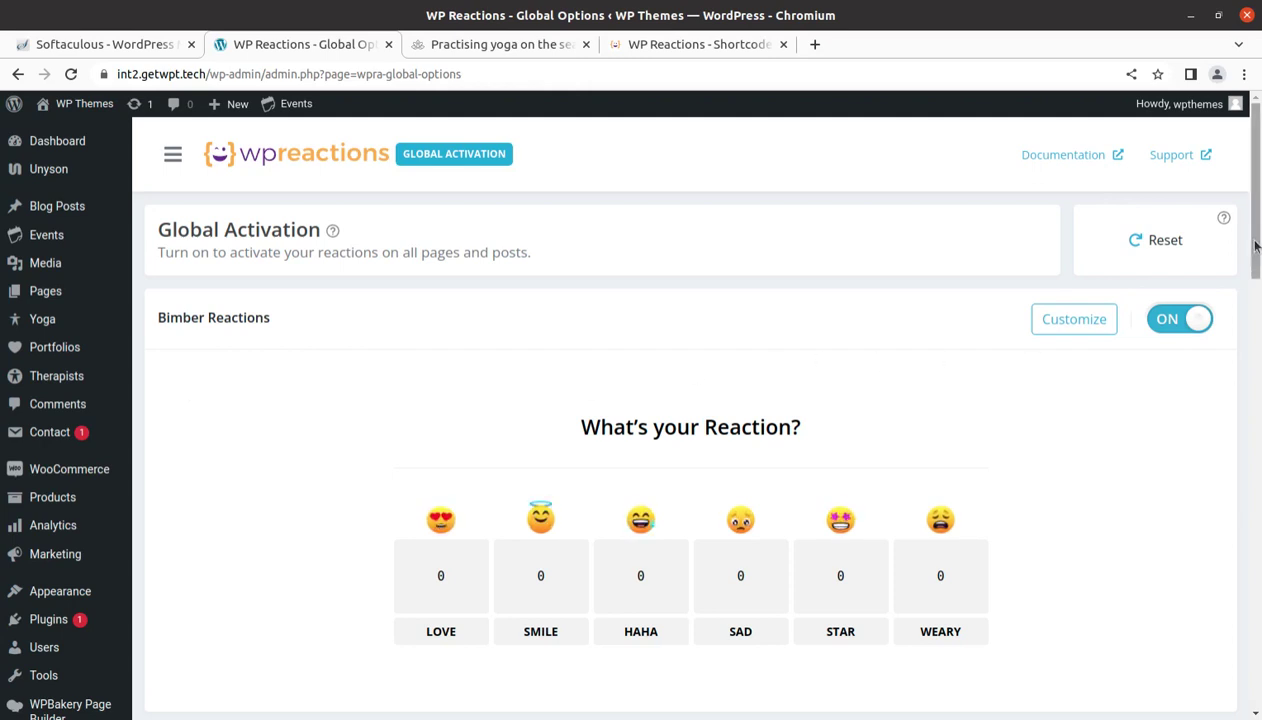
scroll(1234, 484, "down", 10)
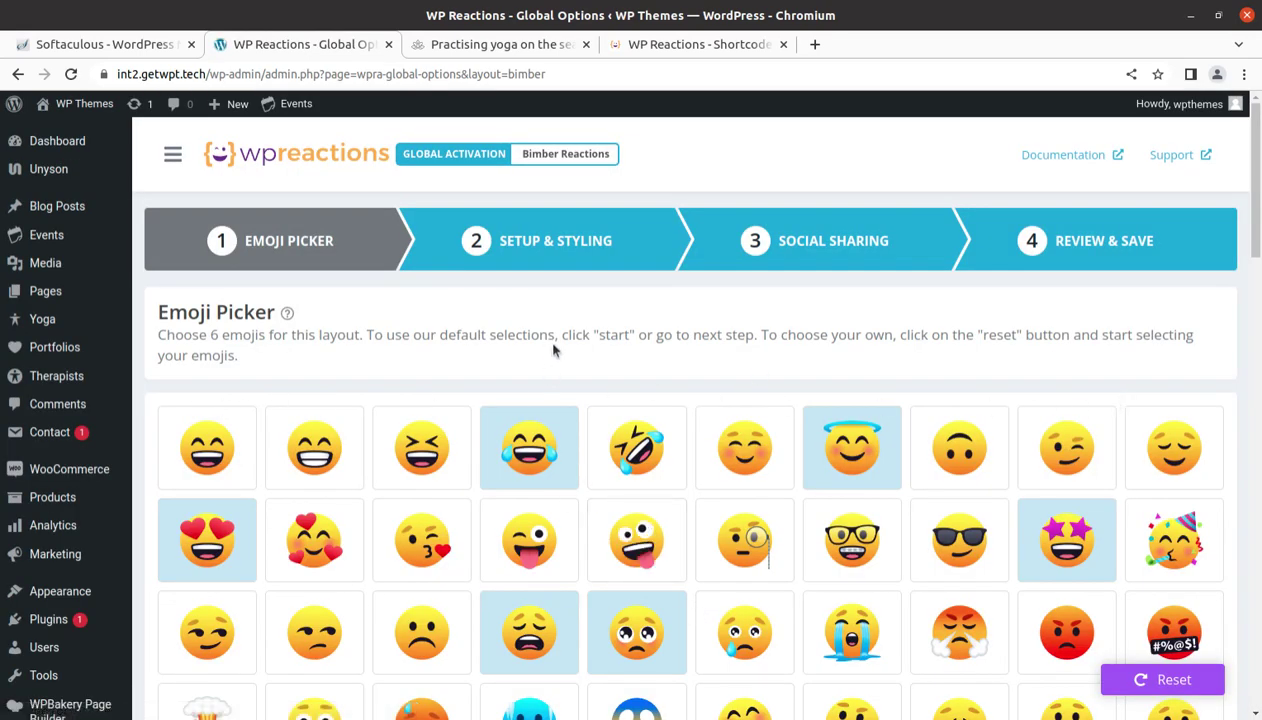
- Keep the preselected emojis for the global Bimber Reactions layout and proceed to Setup & Styling
scroll(553, 349, "down", 15)
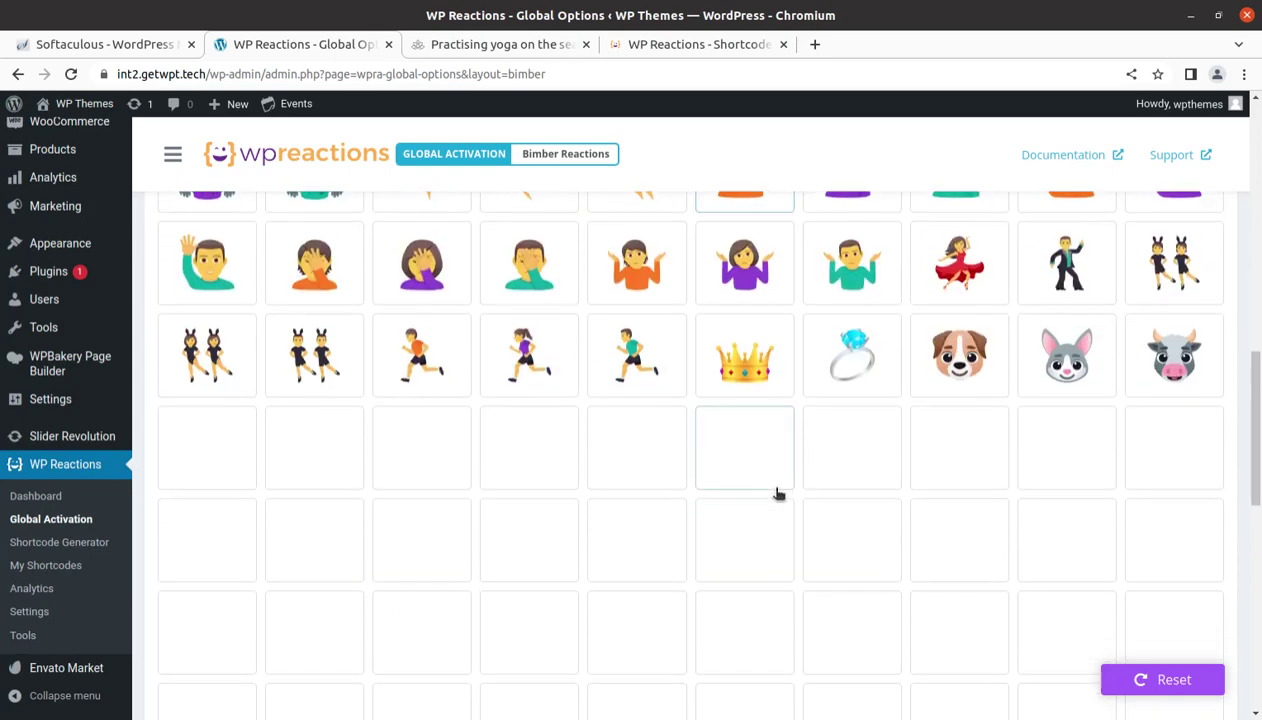
scroll(778, 493, "down", 10)
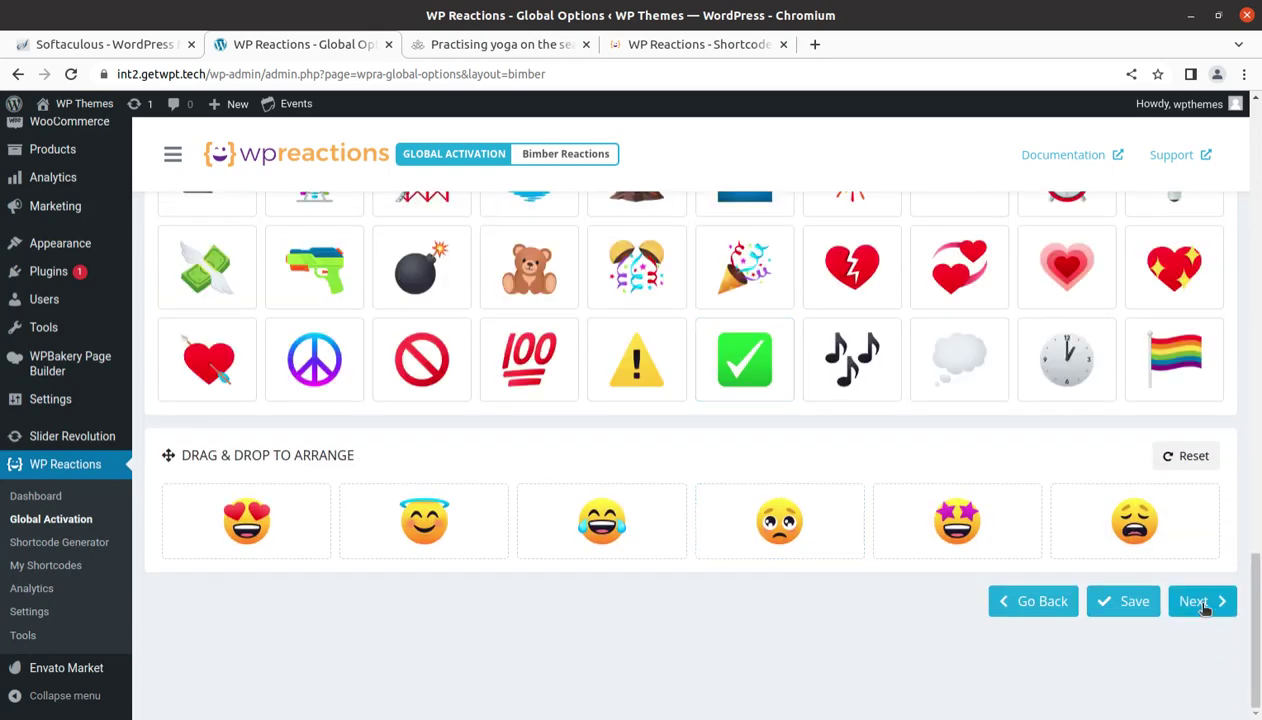
left_click(1199, 601)
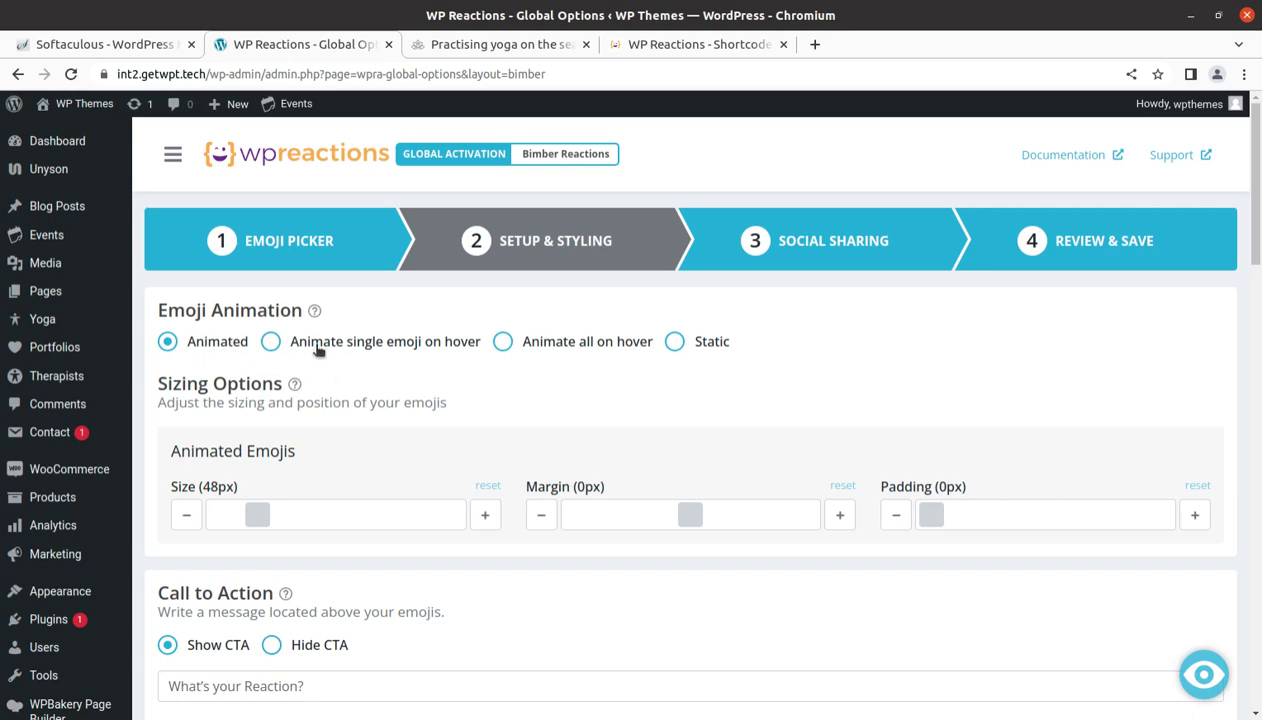
- Review the Bimber layout's styling, post type and placement options, save them unchanged and proceed to Social Sharing
scroll(586, 425, "down", 2)
scroll(585, 428, "down", 2)
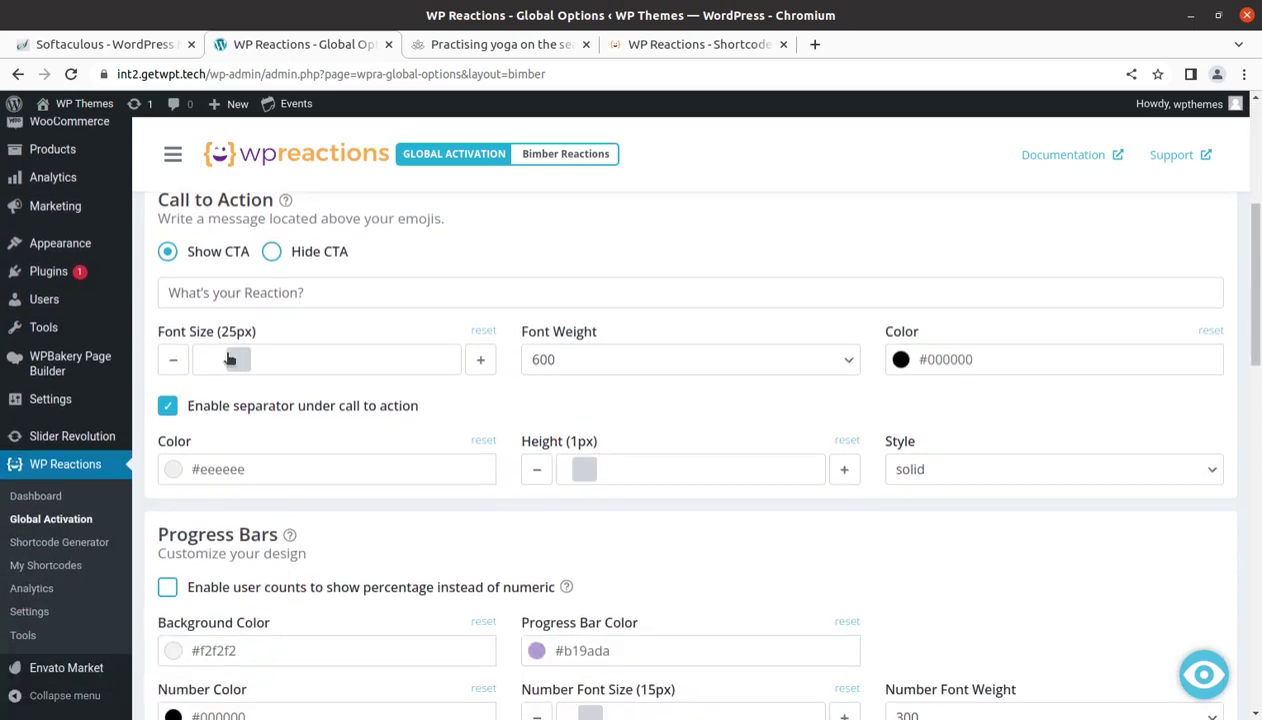
scroll(332, 390, "down", 8)
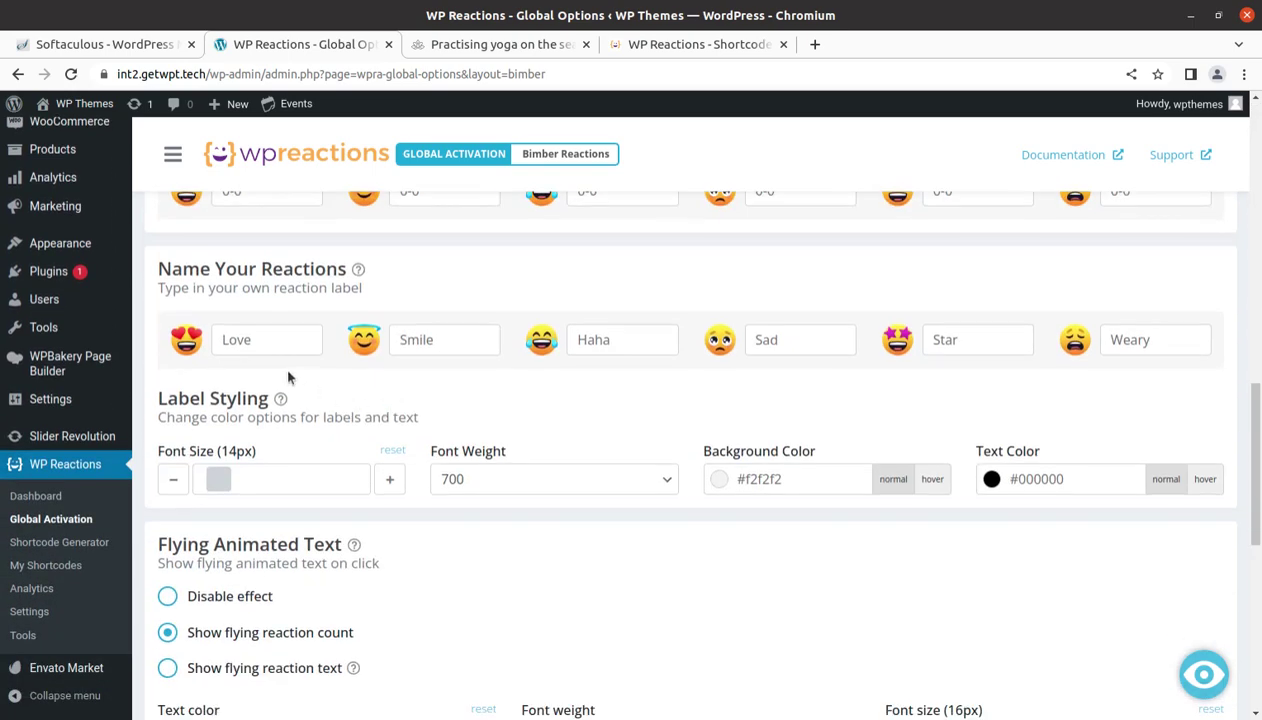
scroll(337, 441, "down", 2)
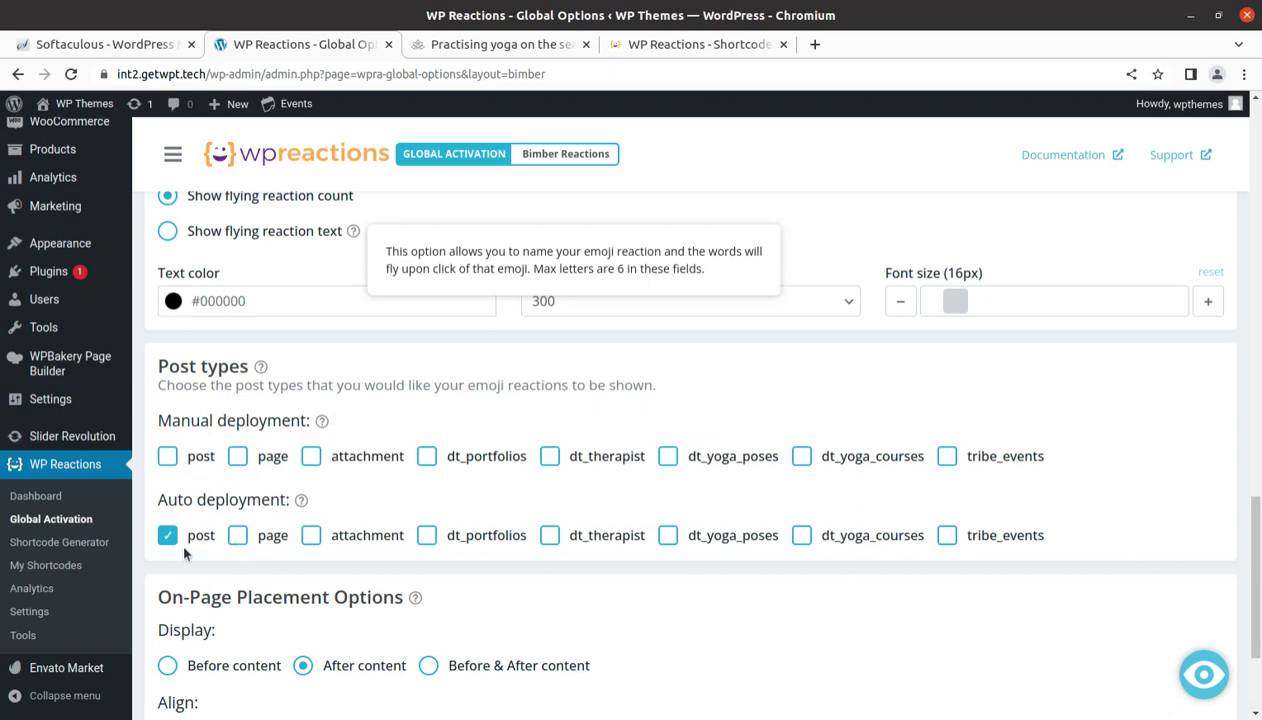
scroll(450, 545, "down", 3)
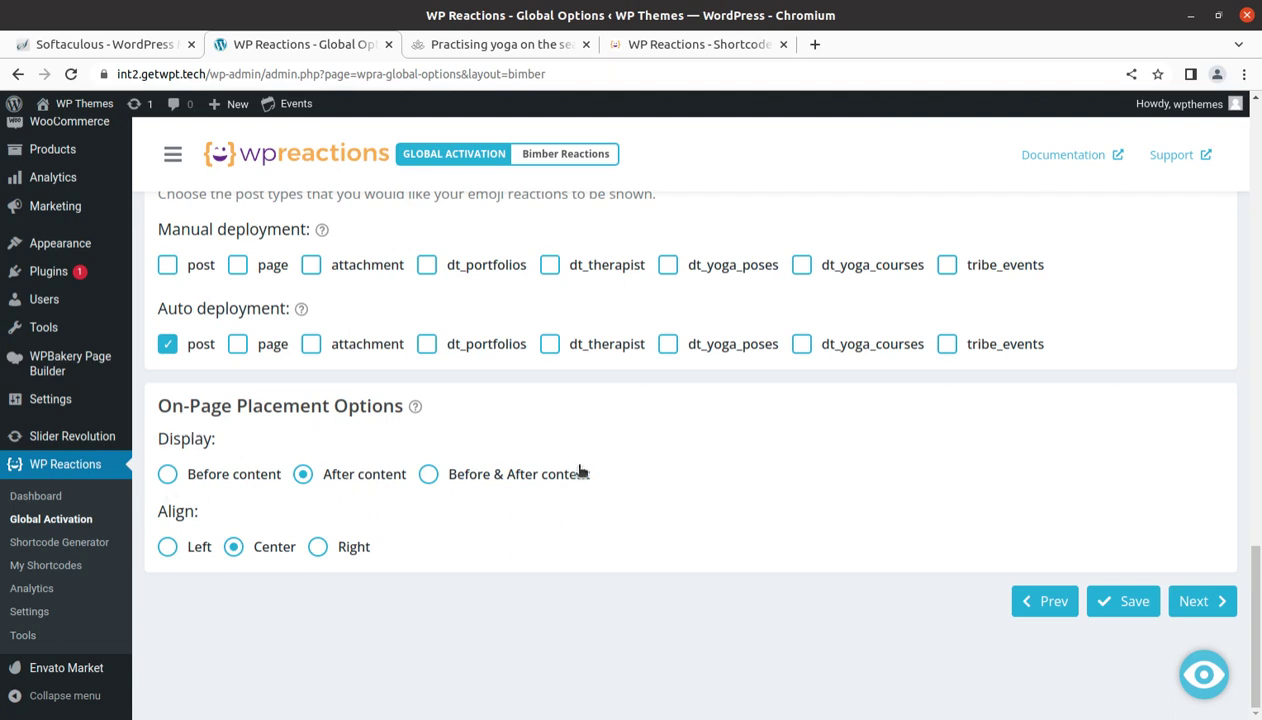
left_click(1128, 601)
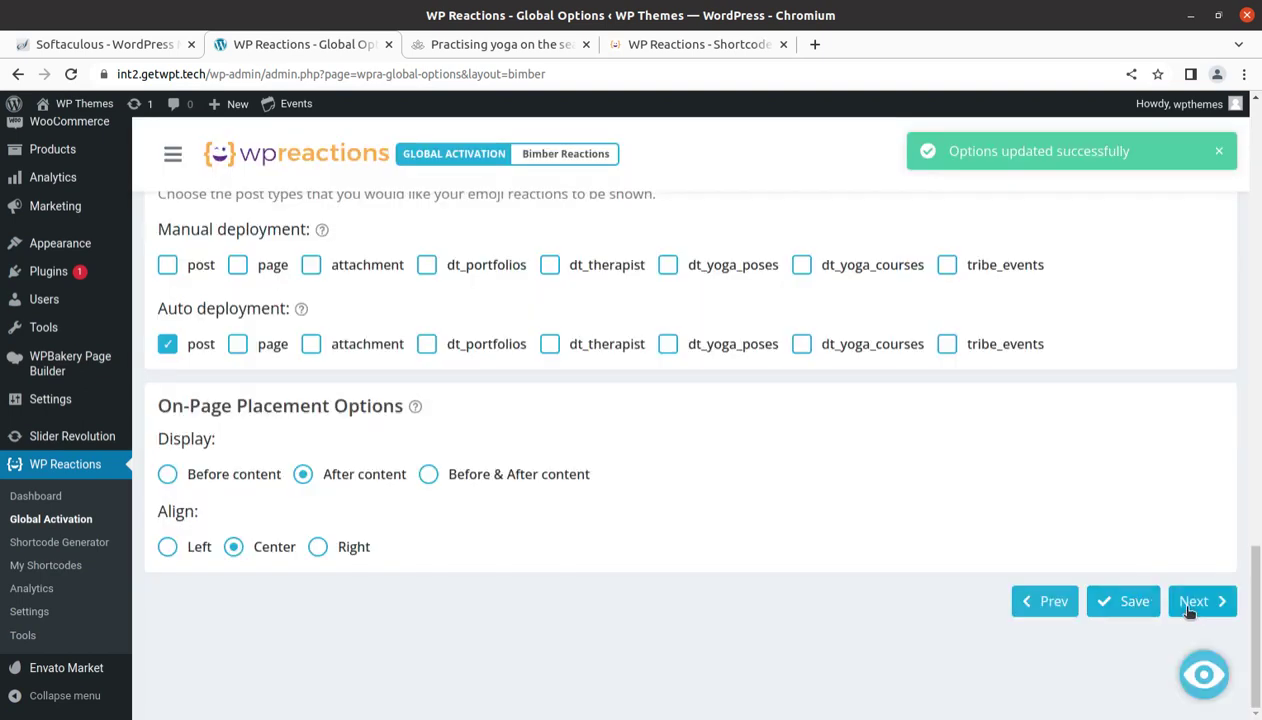
left_click(1190, 603)
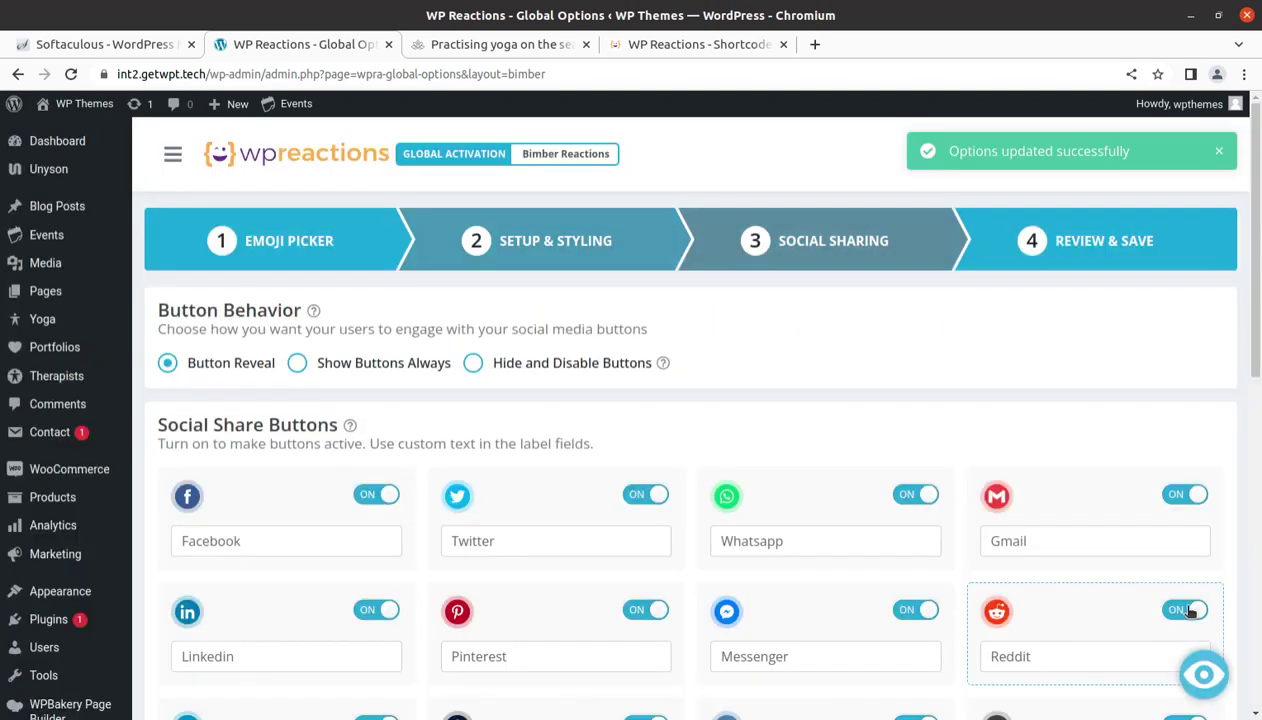
- Review the social sharing settings, proceed to Review & Save and save the Bimber Reactions layout
scroll(168, 394, "down", 4)
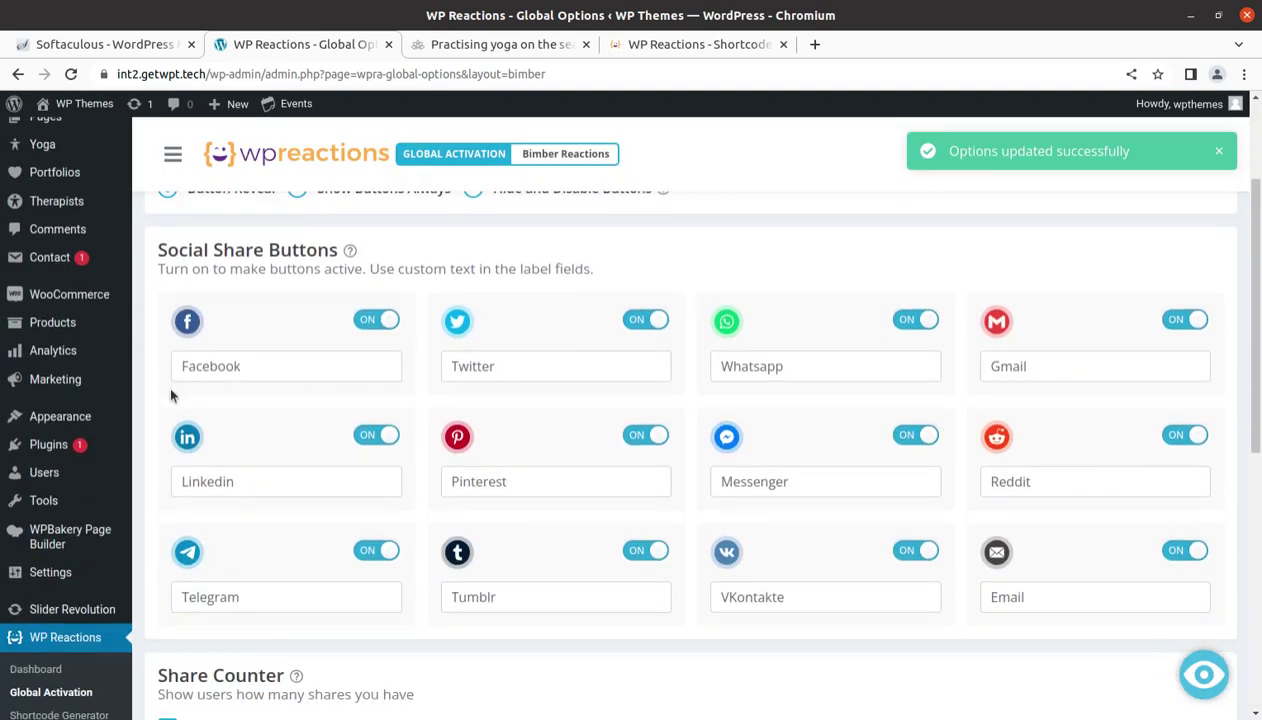
scroll(200, 360, "up", 2)
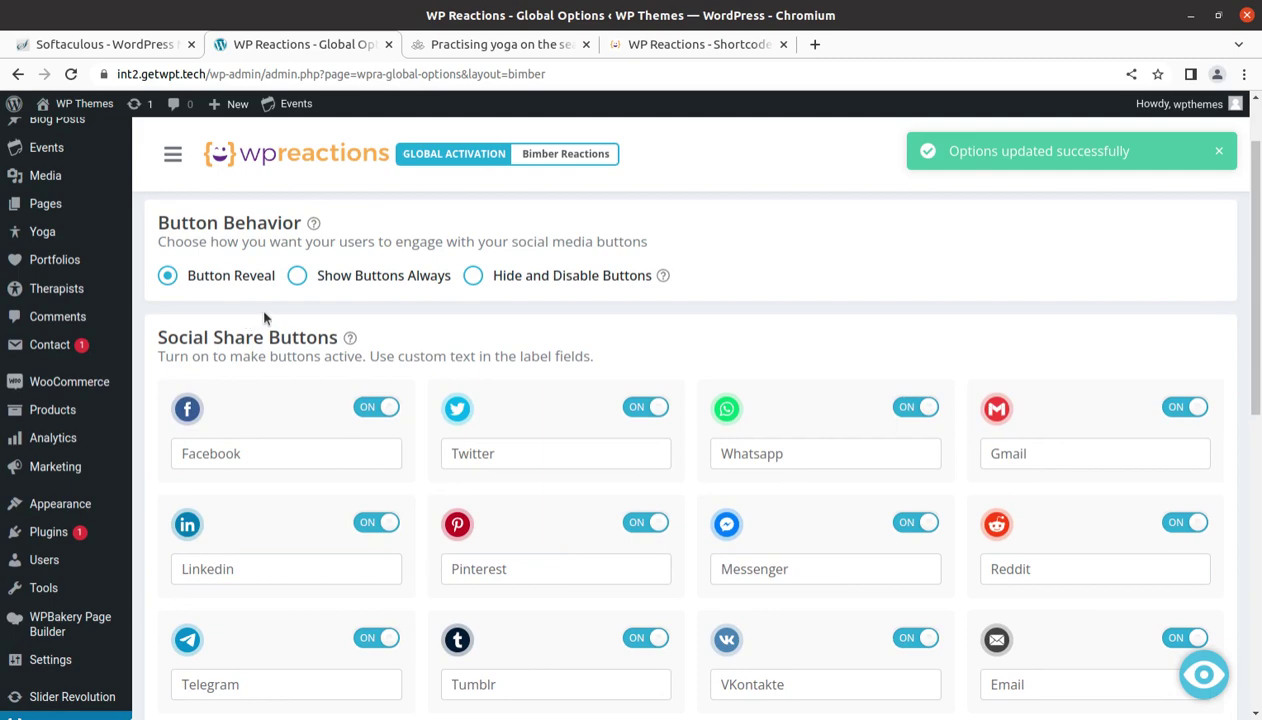
scroll(538, 404, "down", 2)
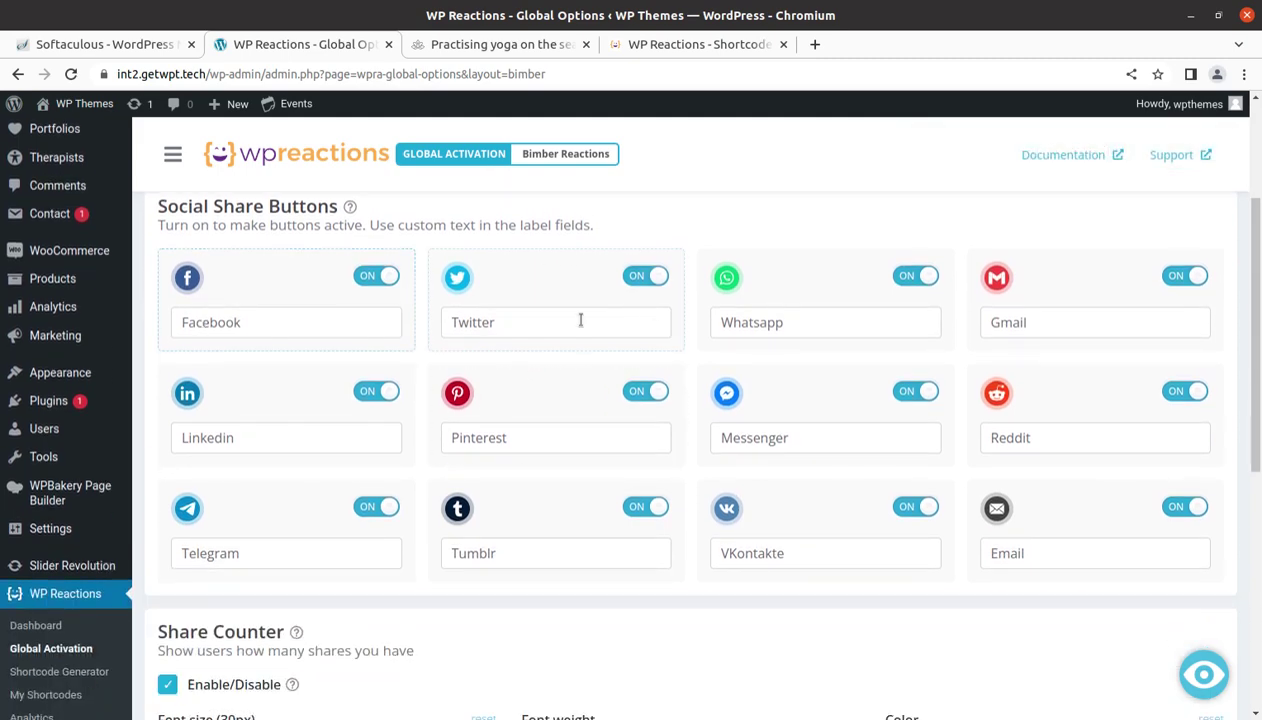
scroll(826, 352, "down", 5)
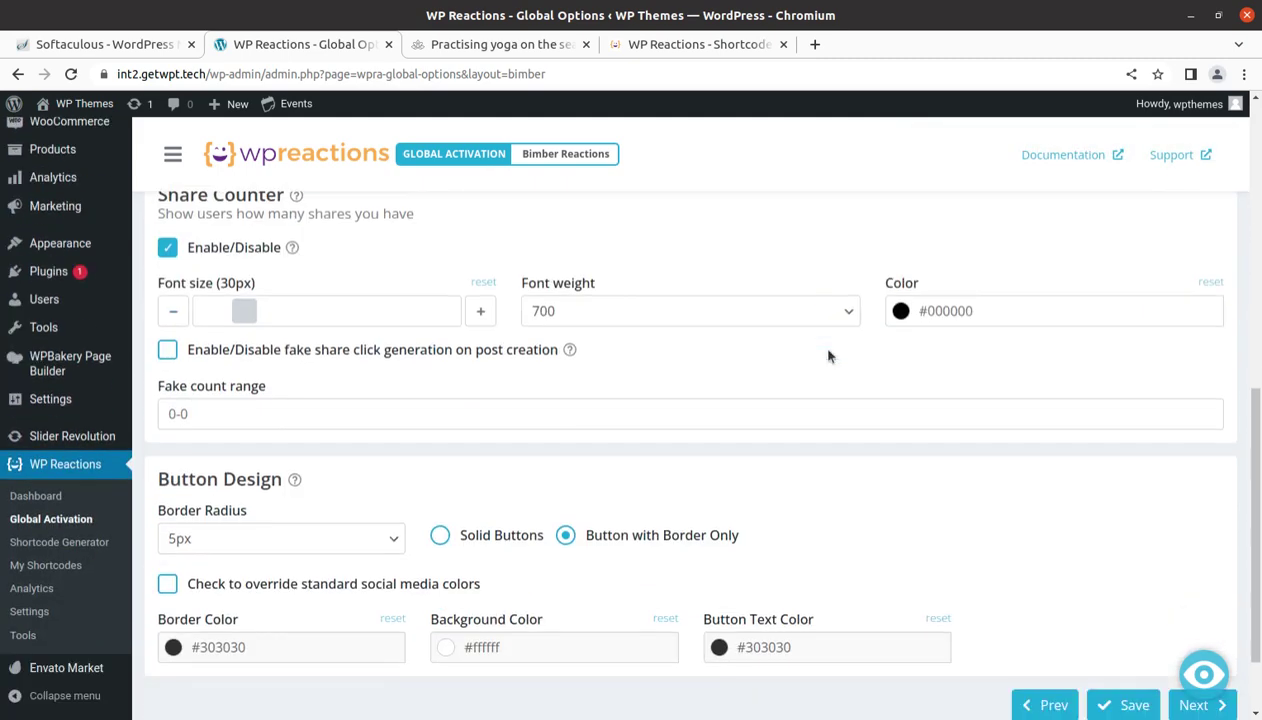
scroll(825, 356, "down", 2)
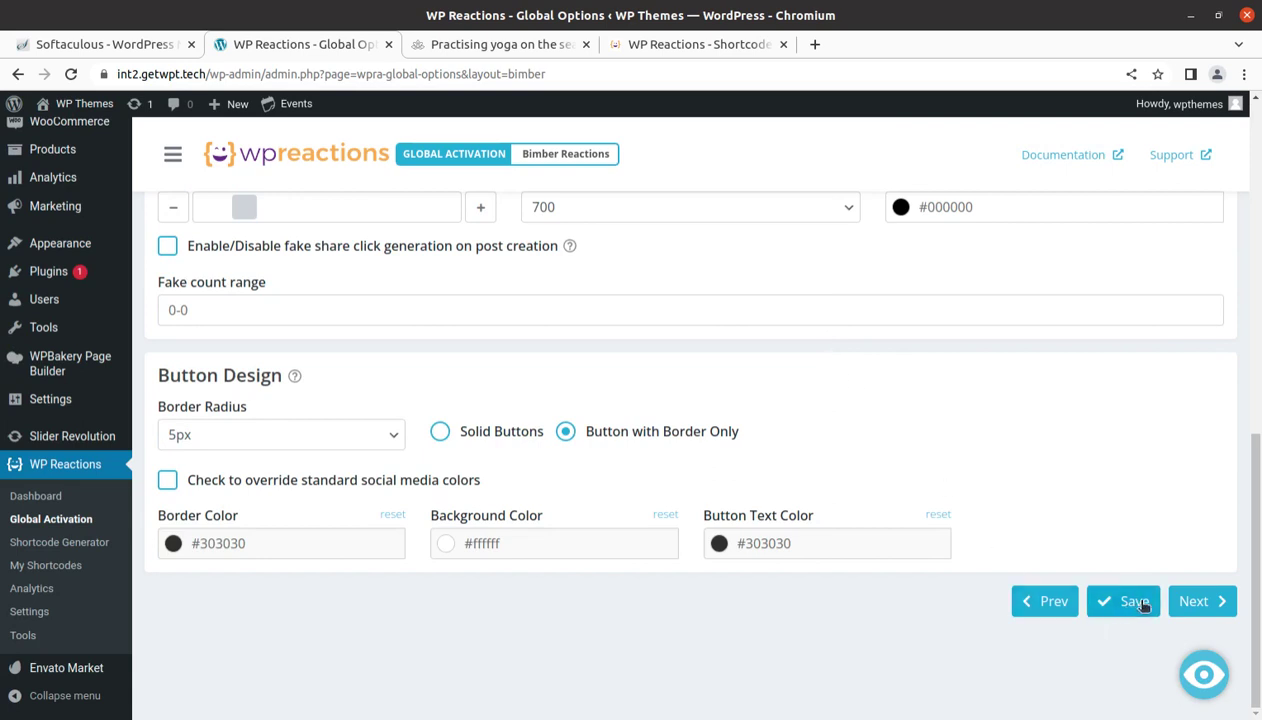
left_click(1178, 603)
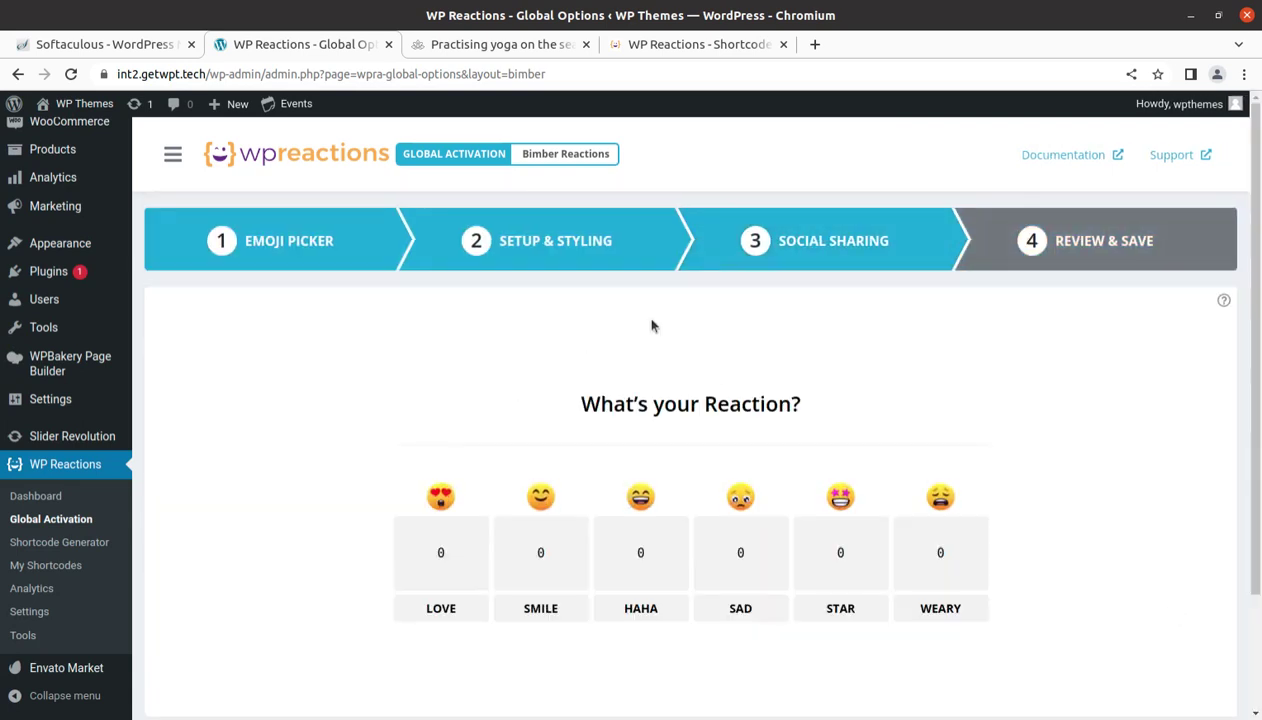
scroll(806, 392, "down", 2)
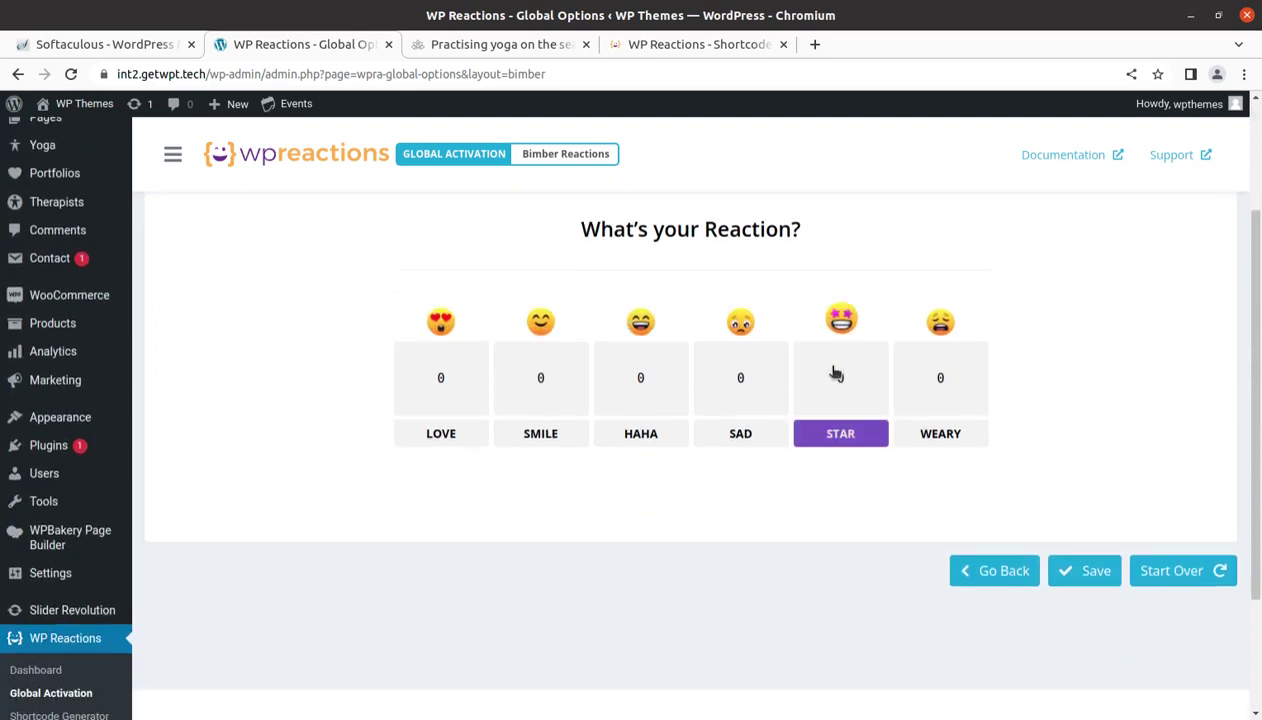
left_click(1095, 572)
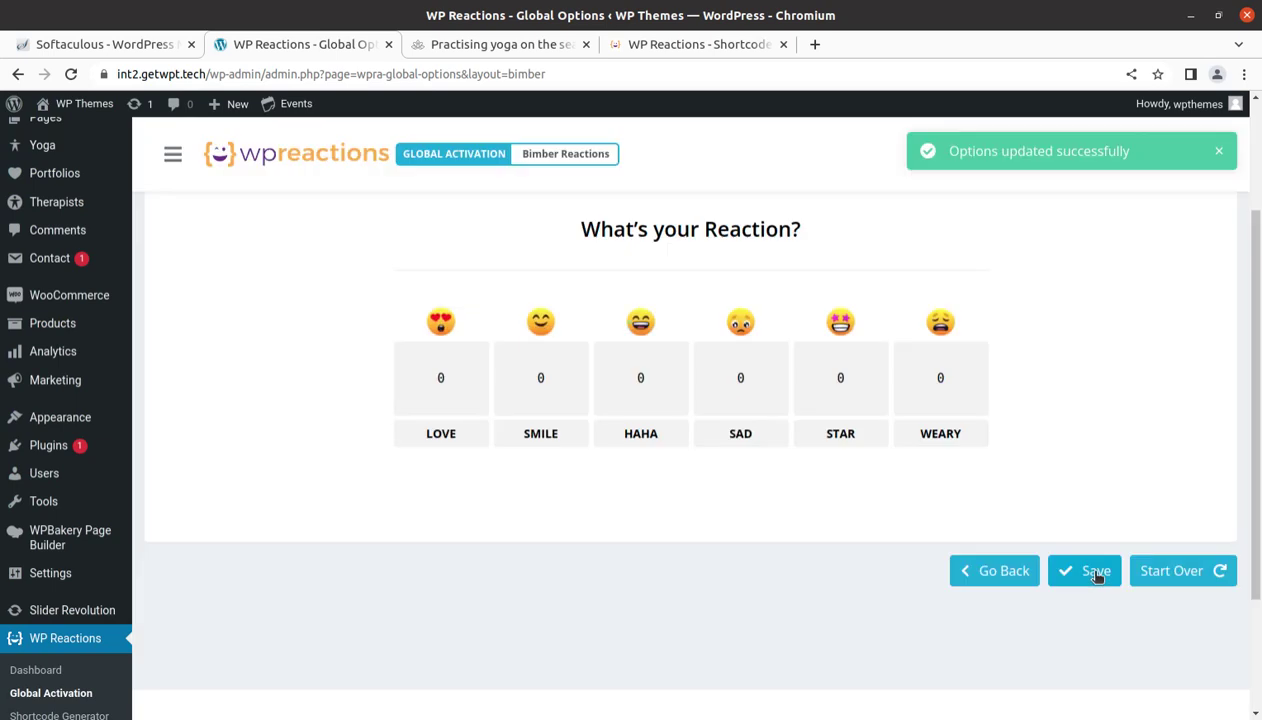
- Open the shortcode generator, look through the layouts and proceed with the preselected Bimber Reactions layout
scroll(838, 399, "down", 1)
scroll(834, 402, "up", 2)
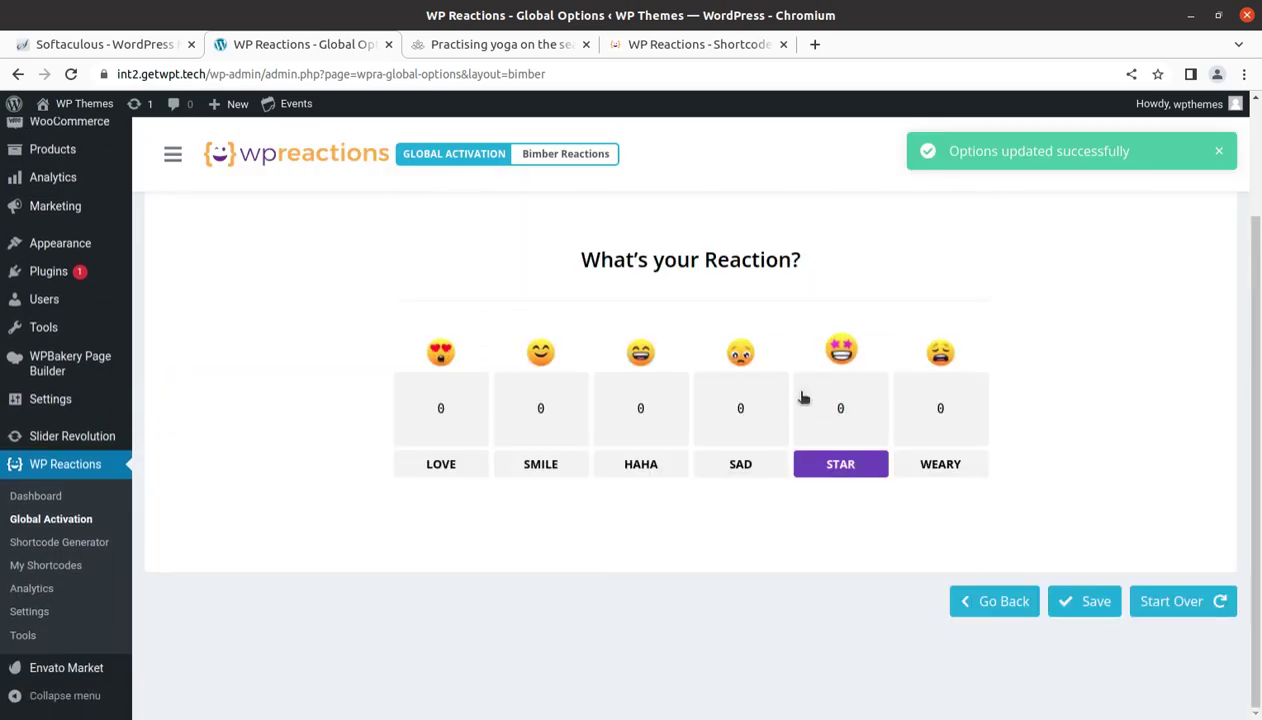
scroll(795, 396, "up", 1)
scroll(966, 300, "down", 3)
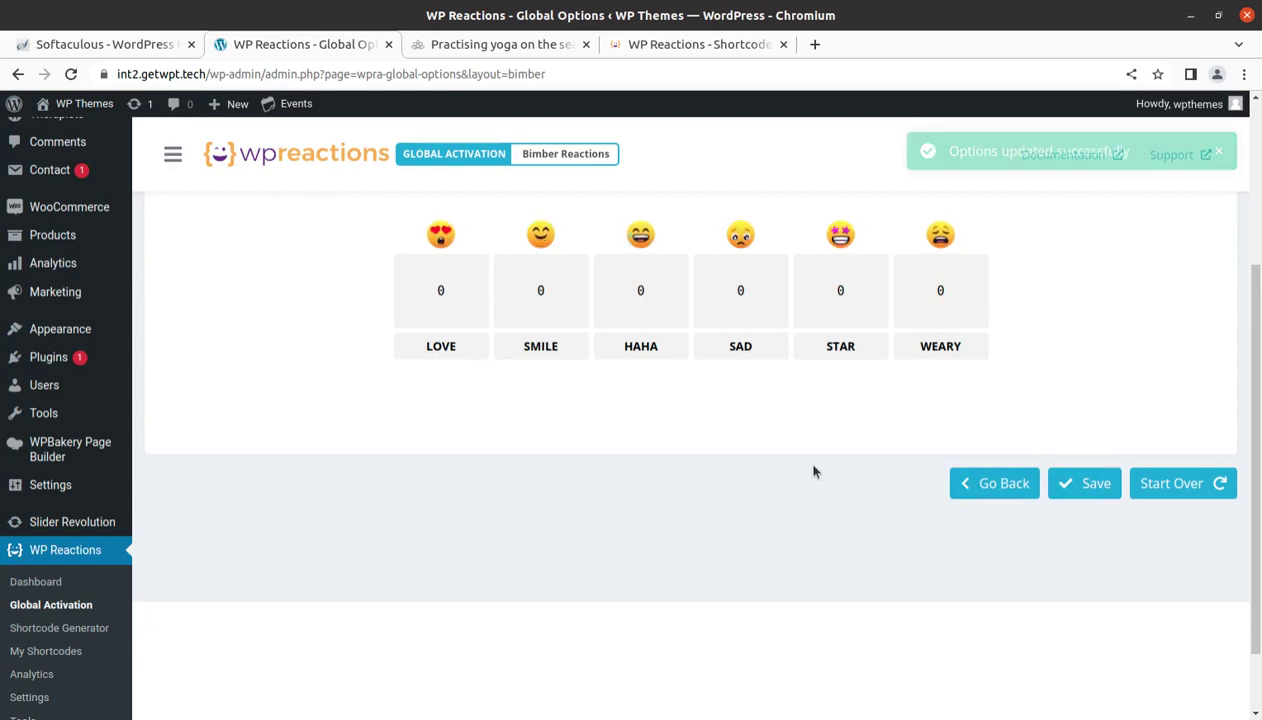
scroll(100, 500, "up", 2)
left_click(54, 544)
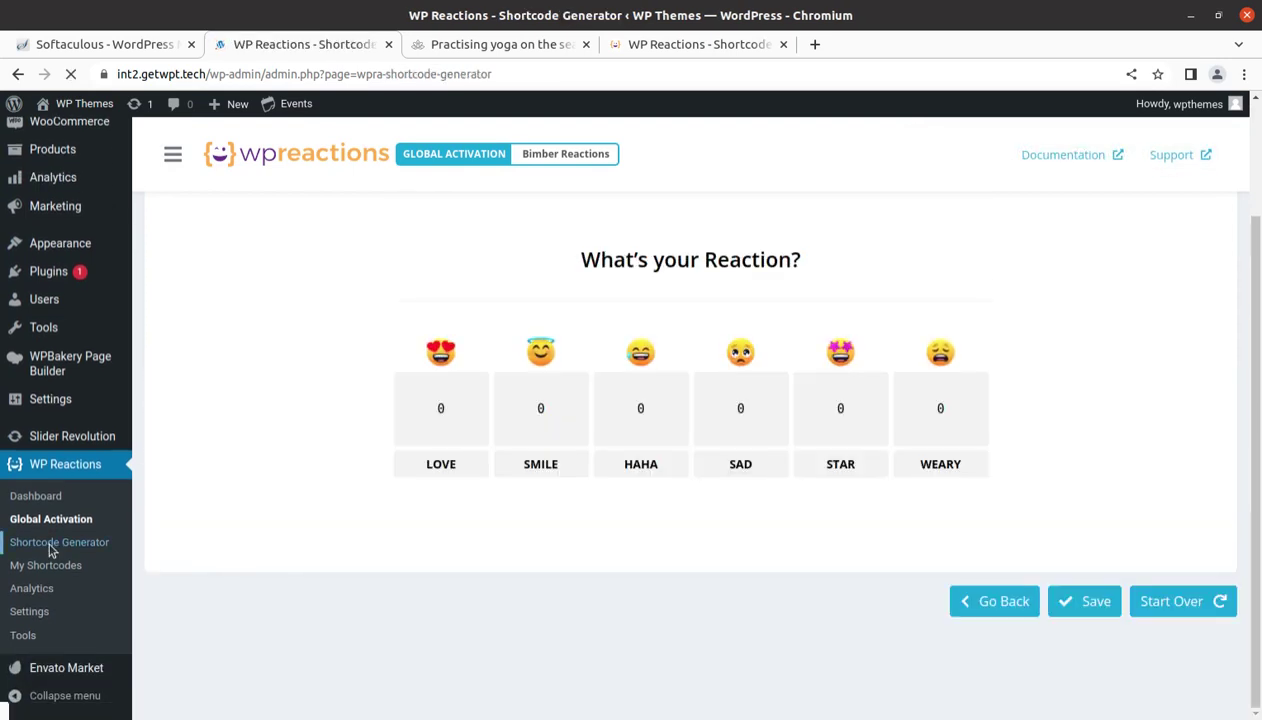
scroll(597, 360, "down", 3)
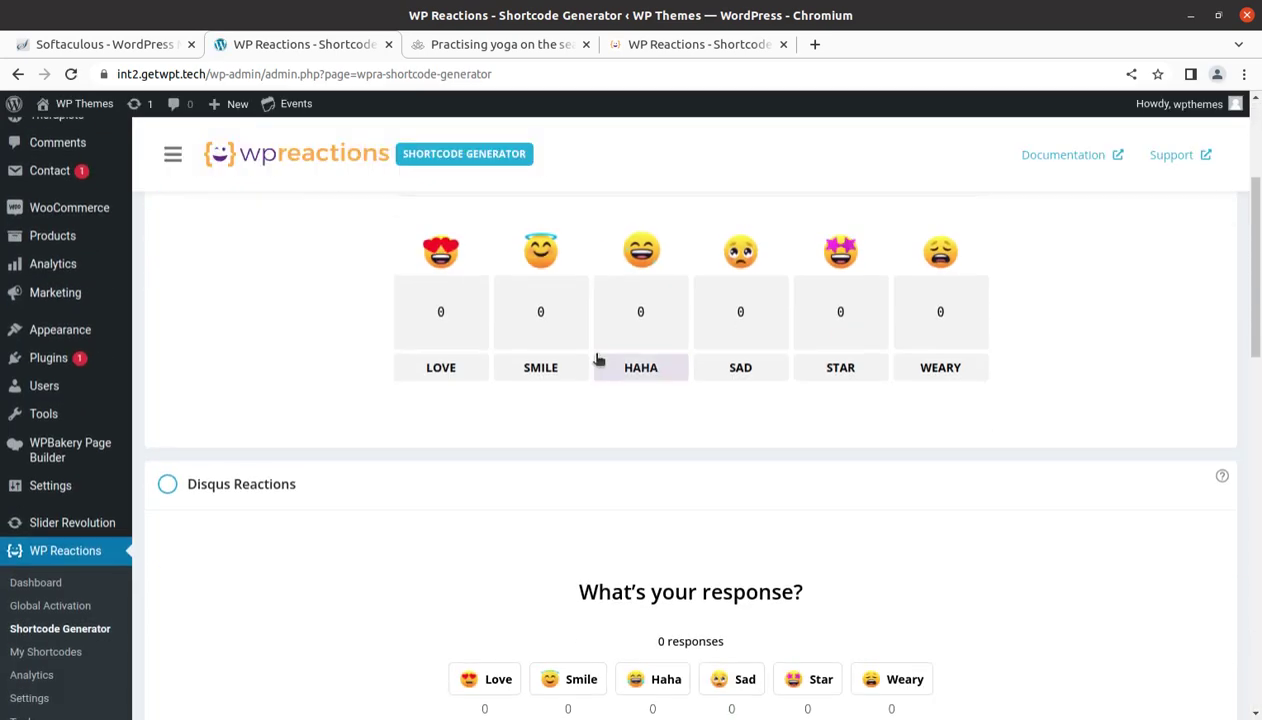
scroll(265, 341, "up", 3)
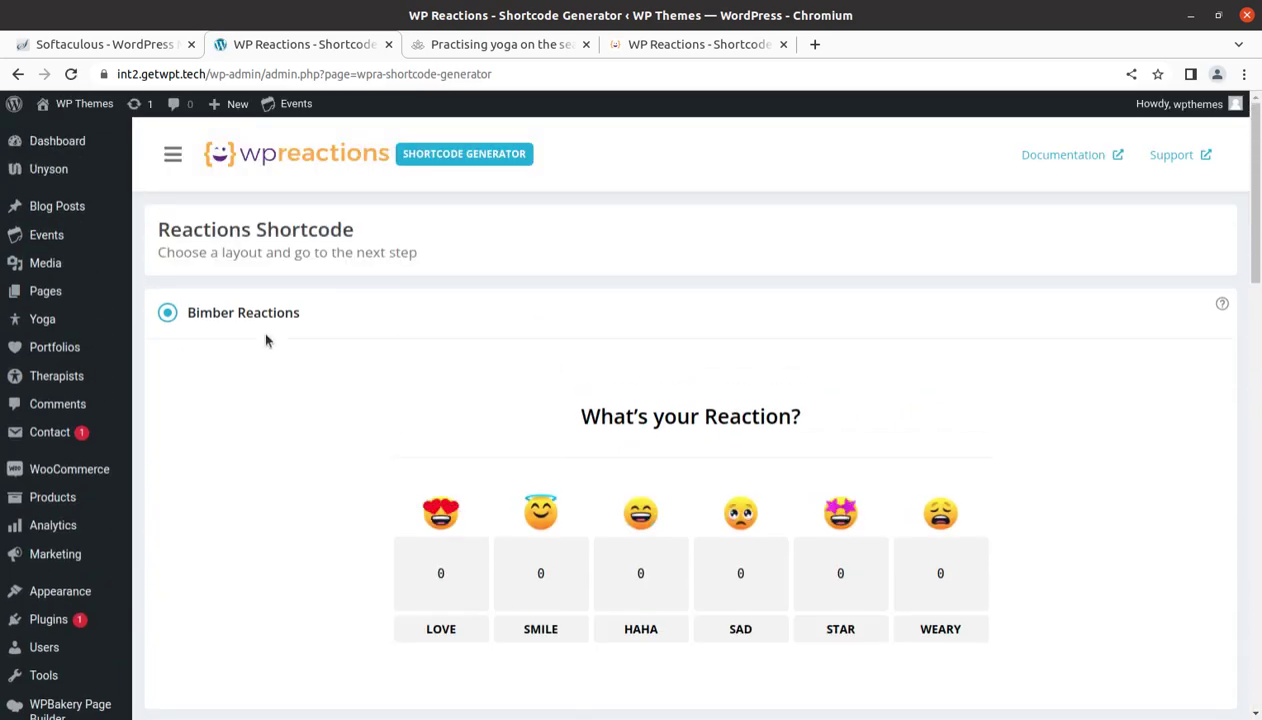
scroll(263, 343, "down", 10)
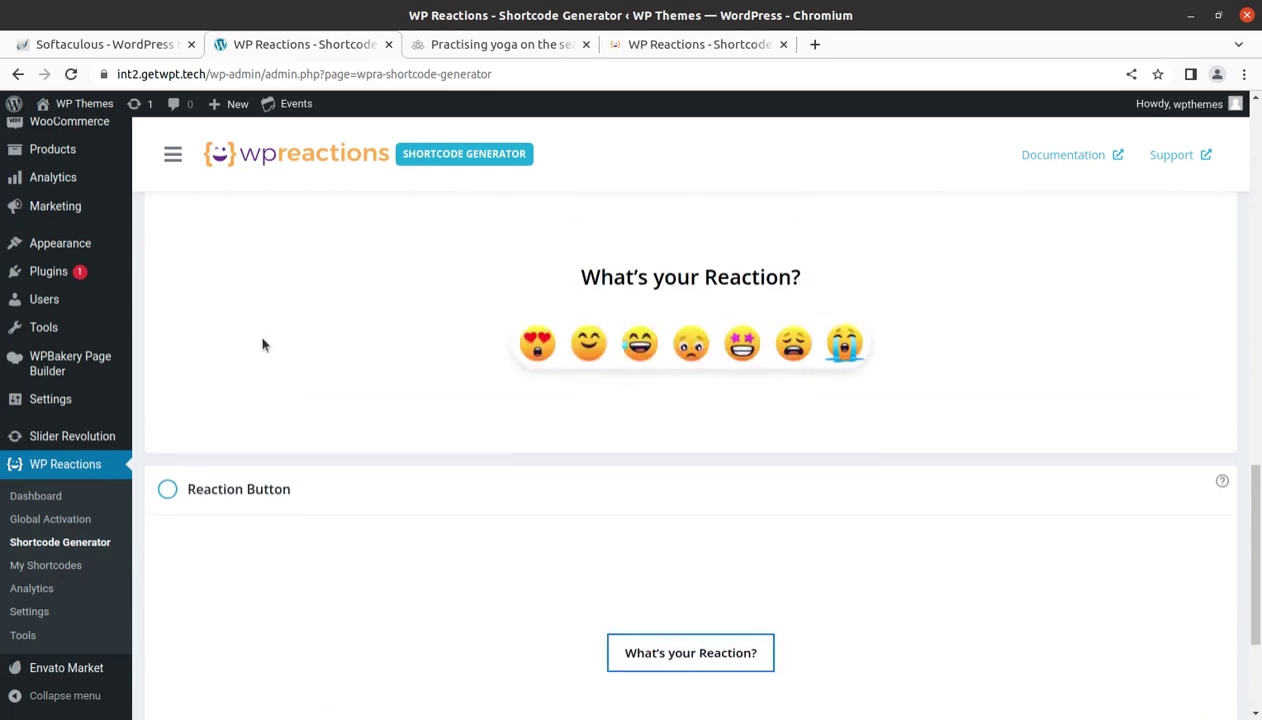
scroll(263, 343, "down", 2)
left_click(700, 605)
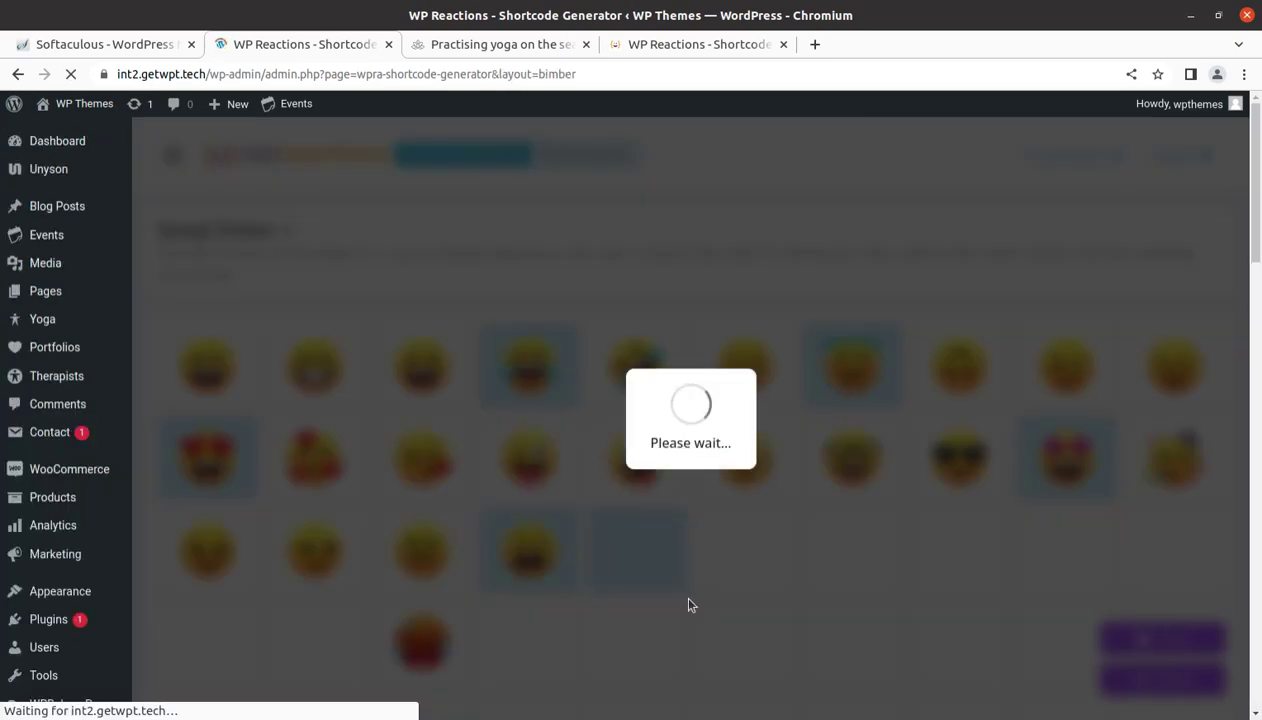
- Keep the preselected emojis for the Bimber shortcode and start generating the shortcode
scroll(544, 455, "down", 15)
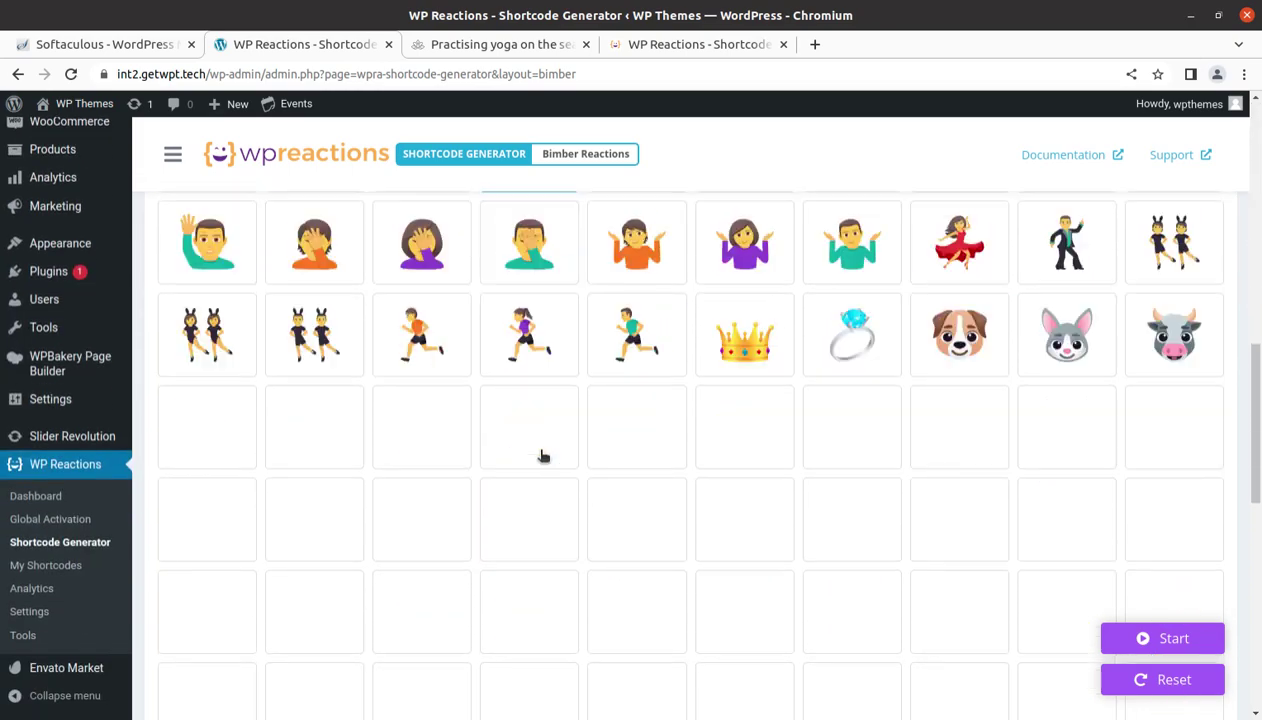
scroll(547, 457, "down", 8)
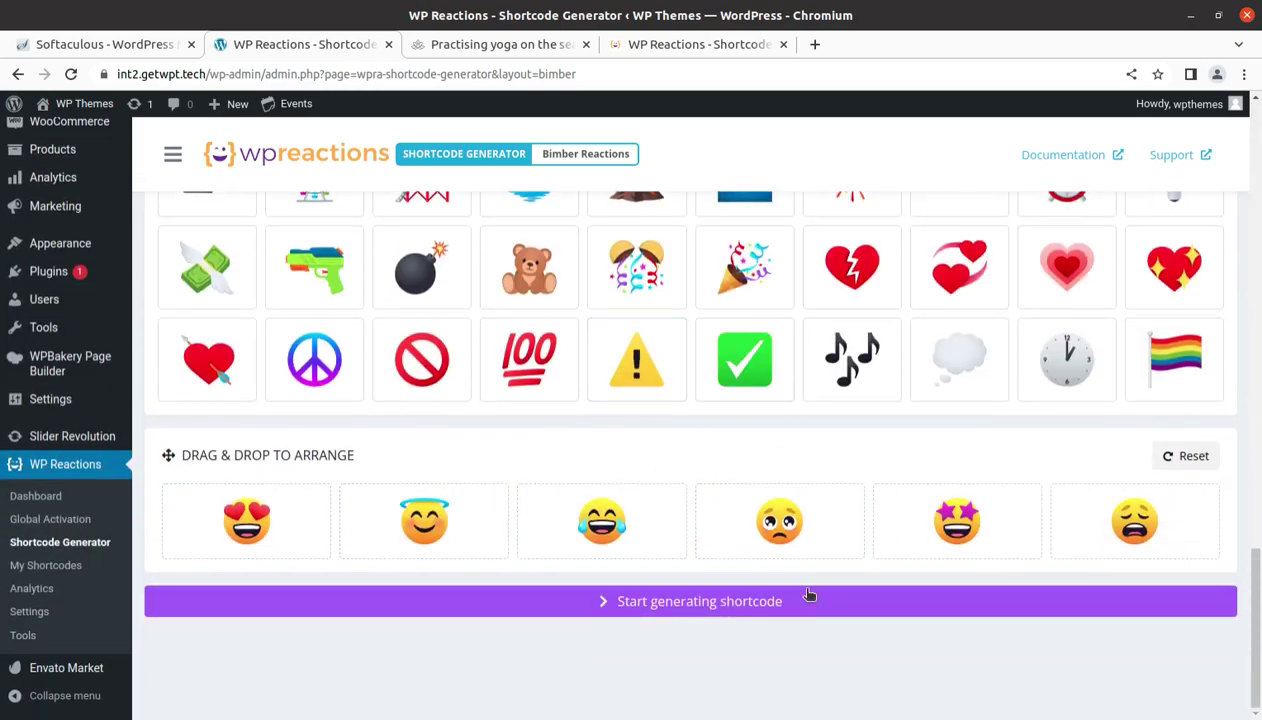
left_click(645, 604)
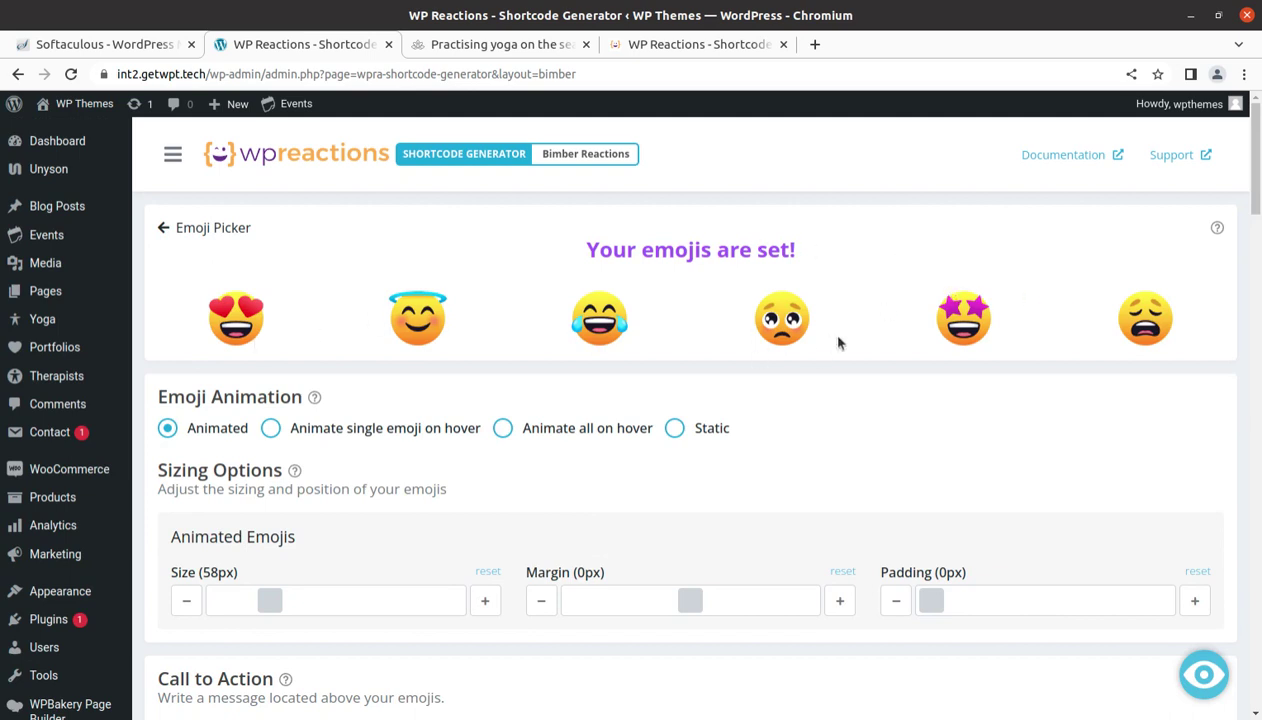
- Generate the Bimber shortcode with unchanged styling options under the name WPT and copy it to the clipboard
scroll(838, 343, "down", 5)
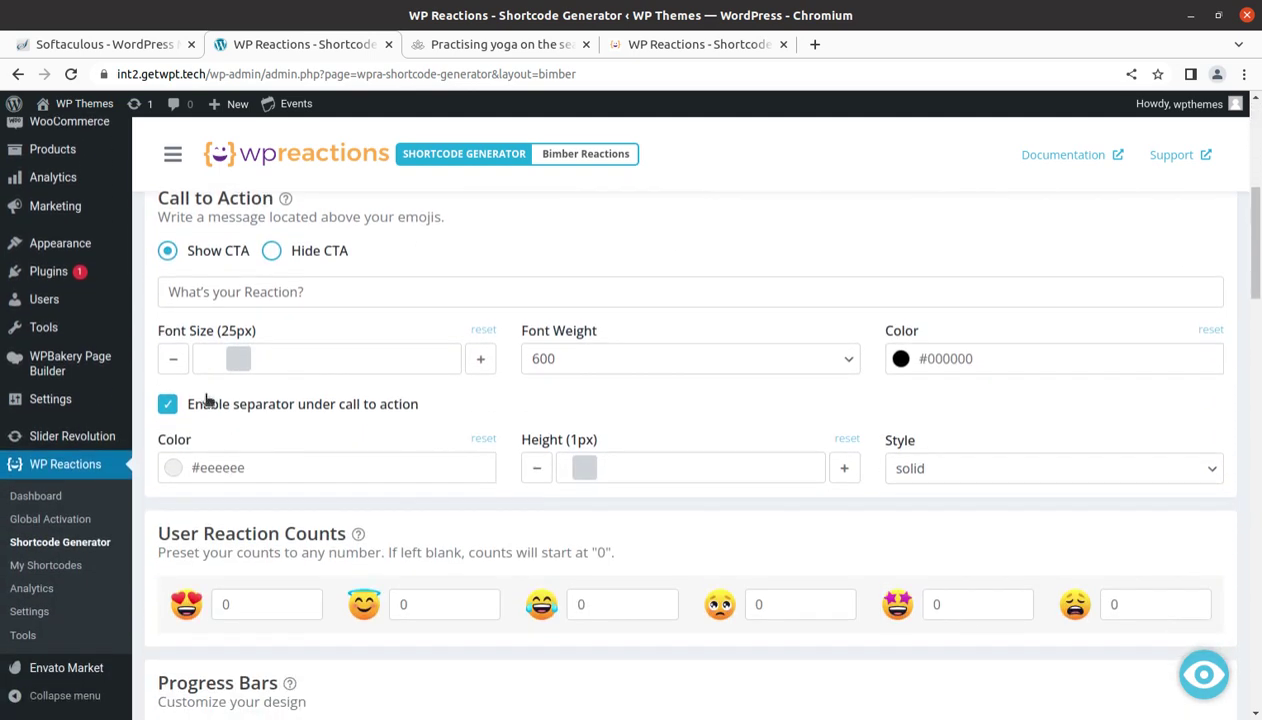
scroll(473, 368, "down", 10)
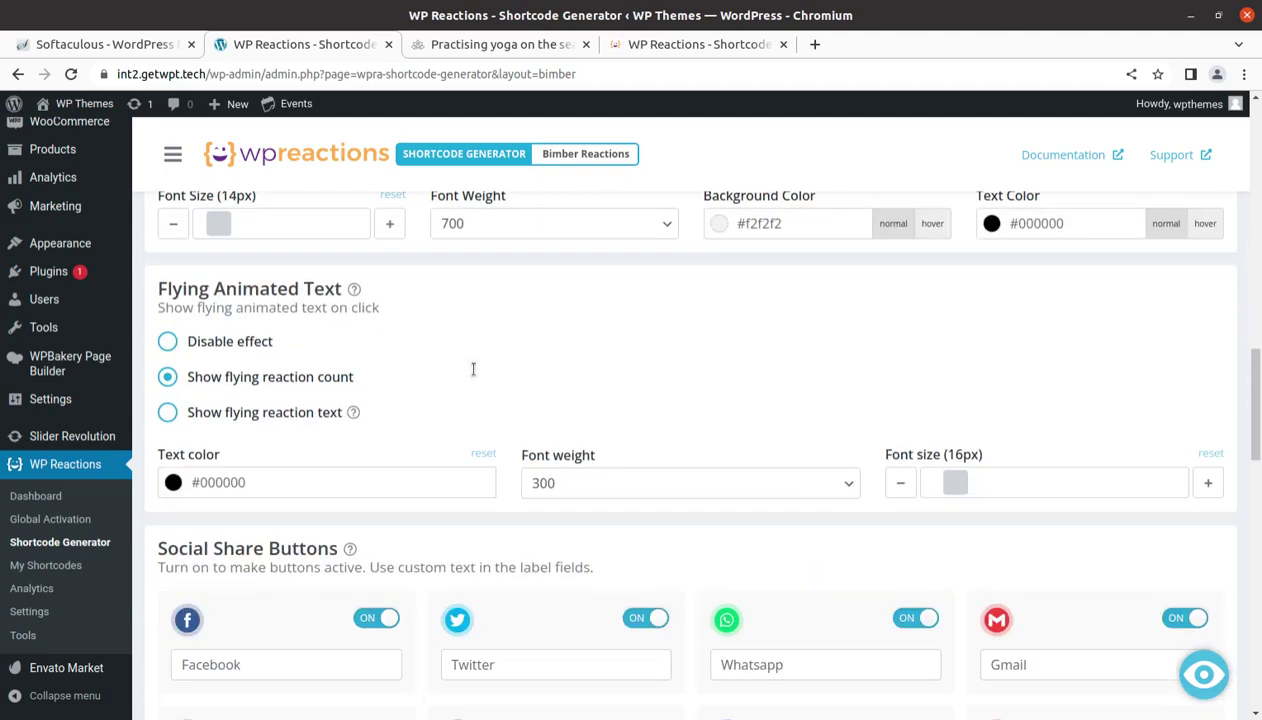
scroll(473, 368, "down", 15)
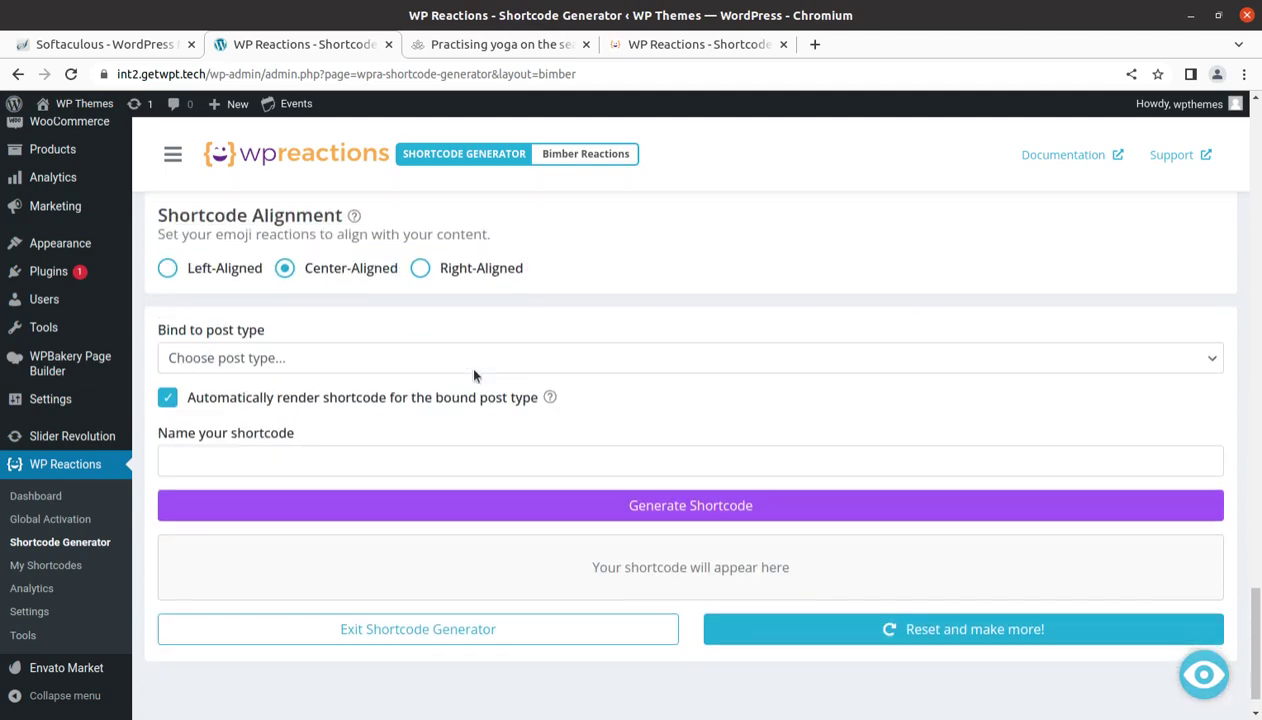
left_click(211, 455)
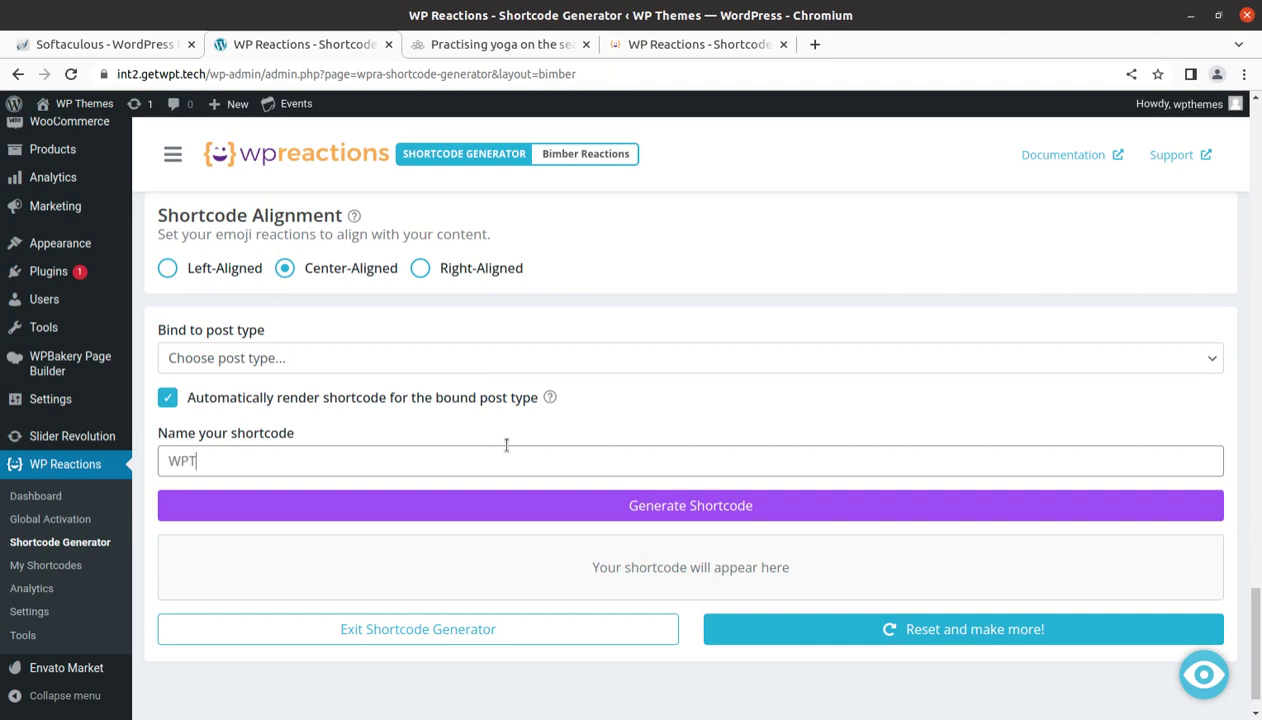
left_click(718, 510)
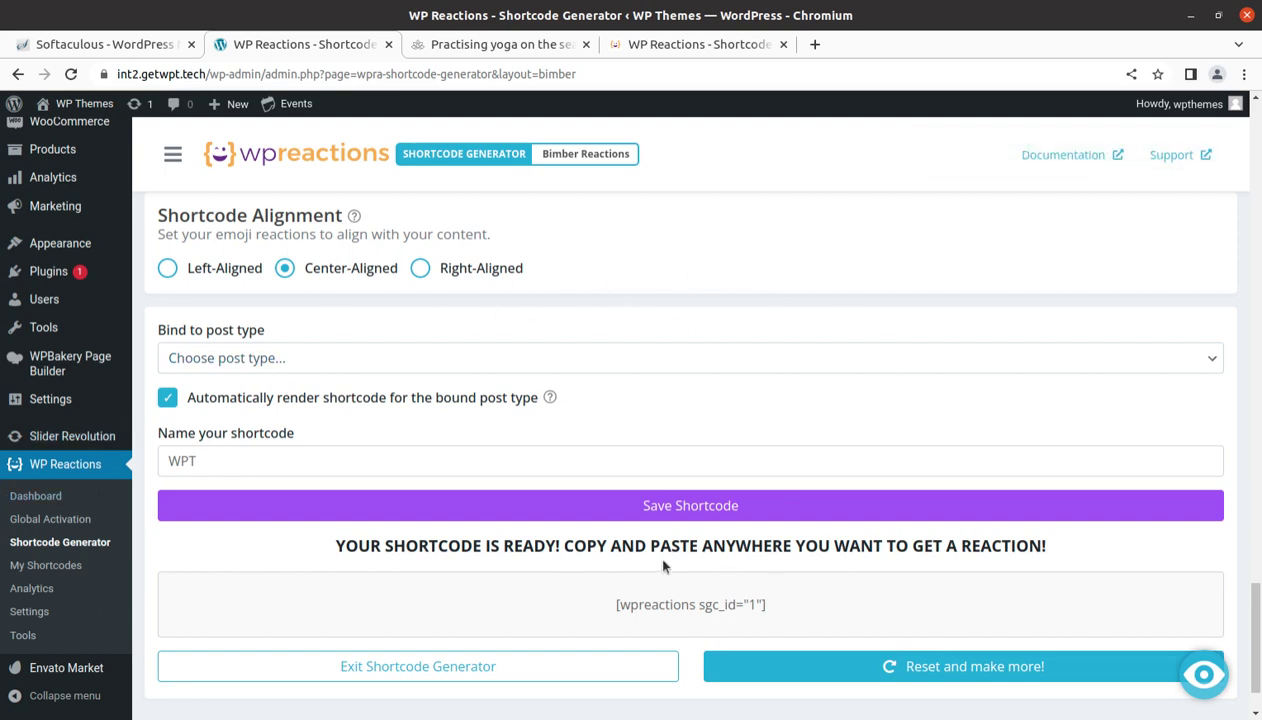
left_click(662, 600)
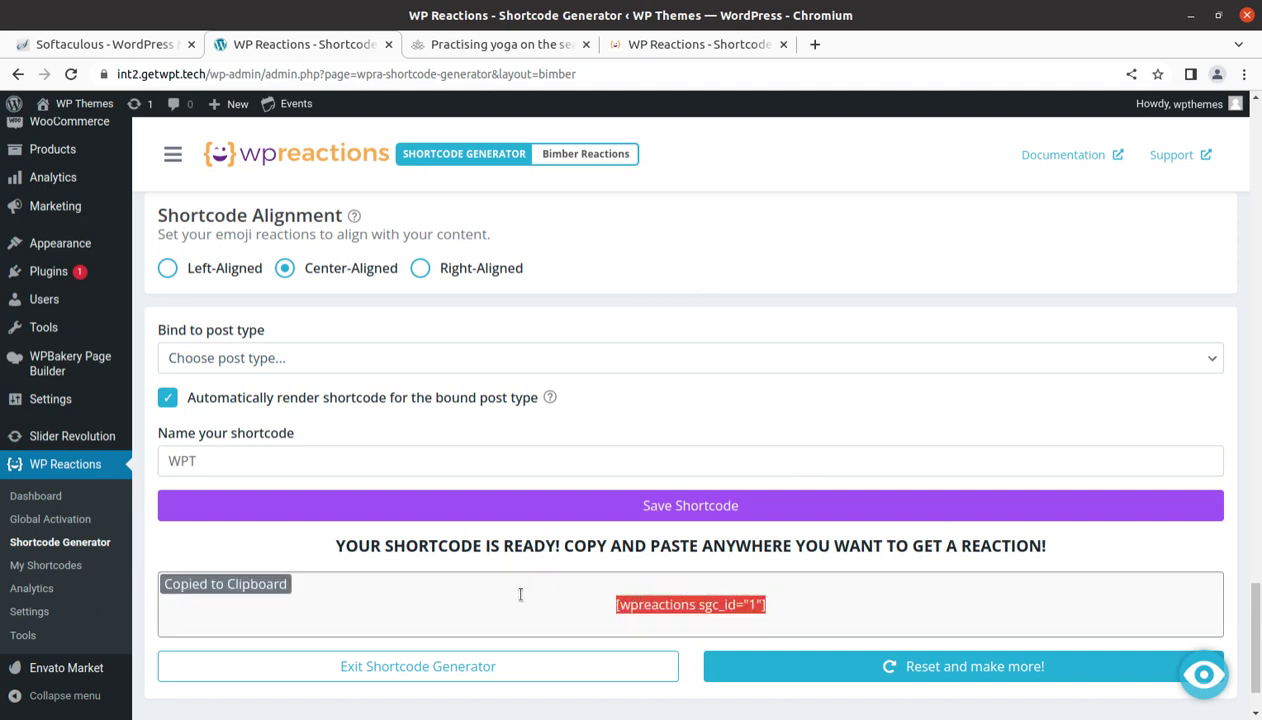
- Leave the shortcode generator and review the saved WPT shortcode in the My Shortcodes list
left_click(38, 568)
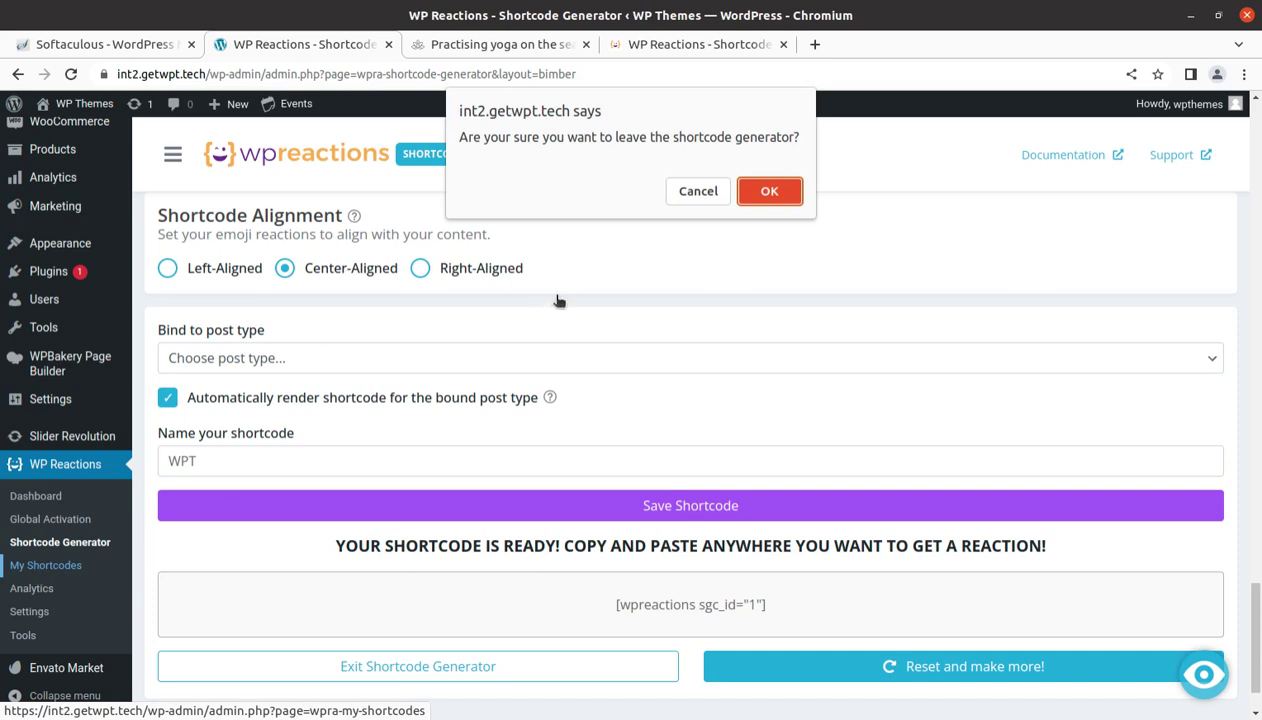
left_click(767, 191)
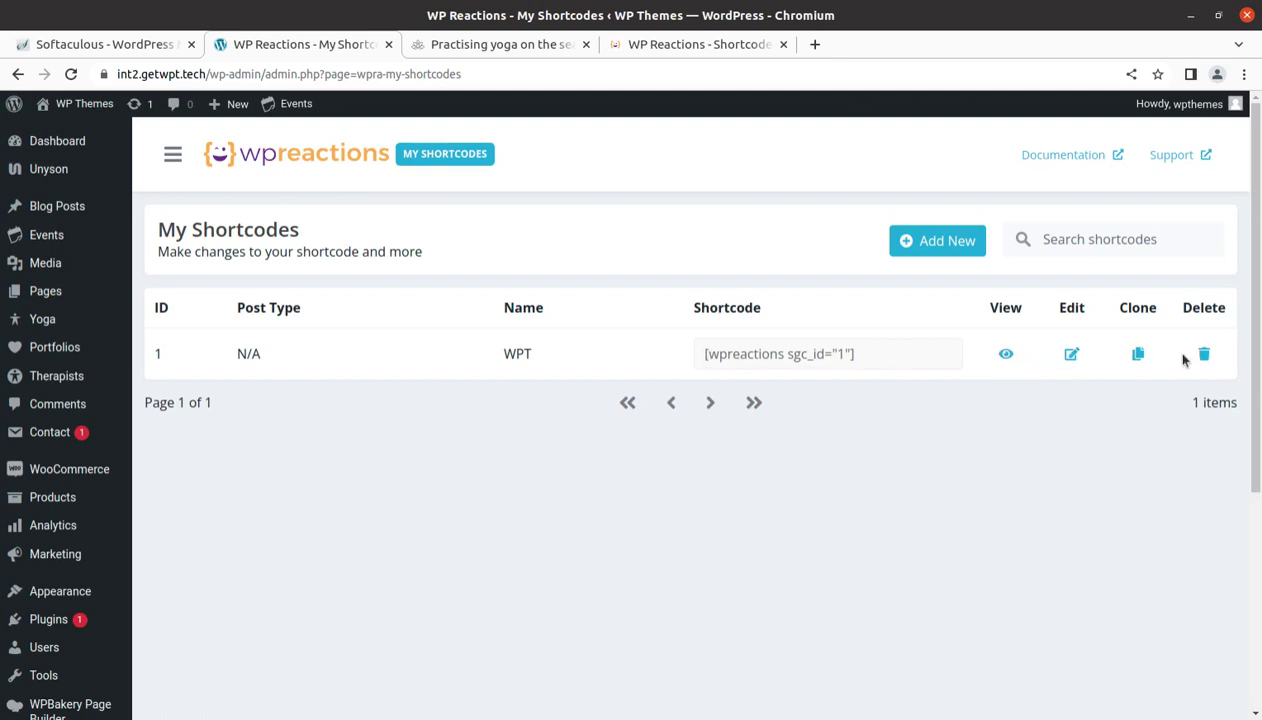
scroll(295, 455, "down", 5)
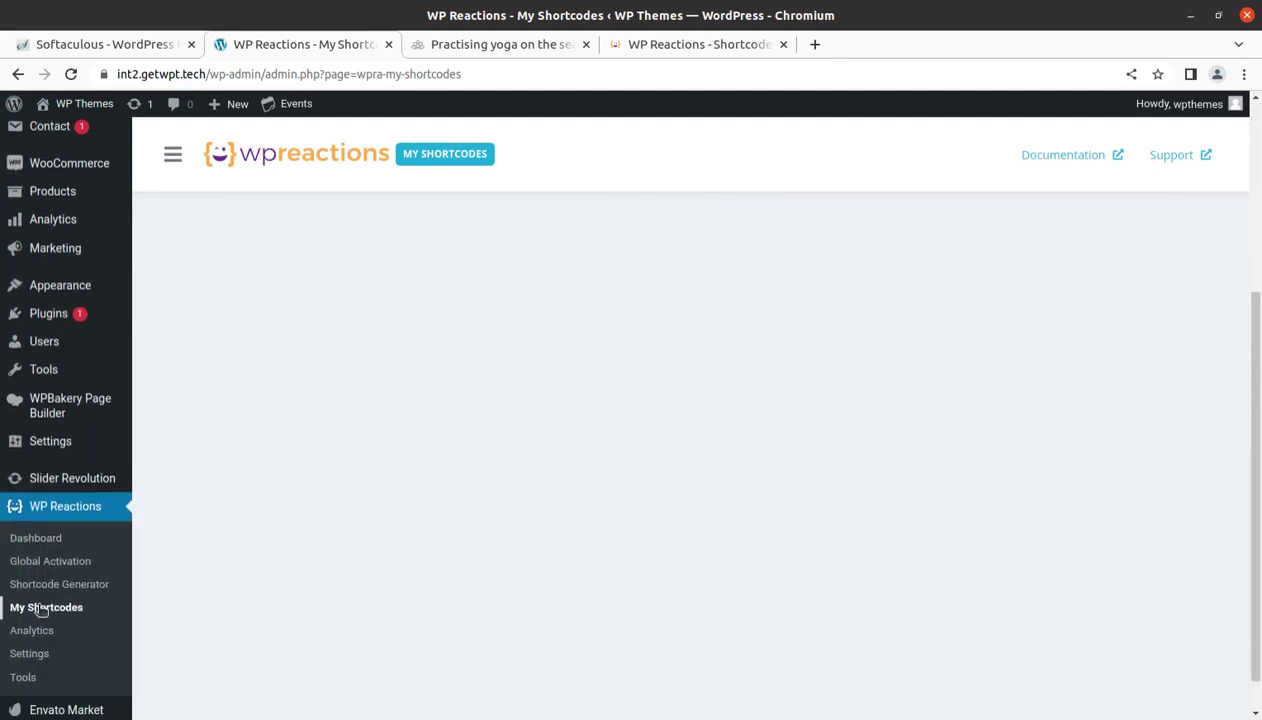
scroll(493, 490, "up", 3)
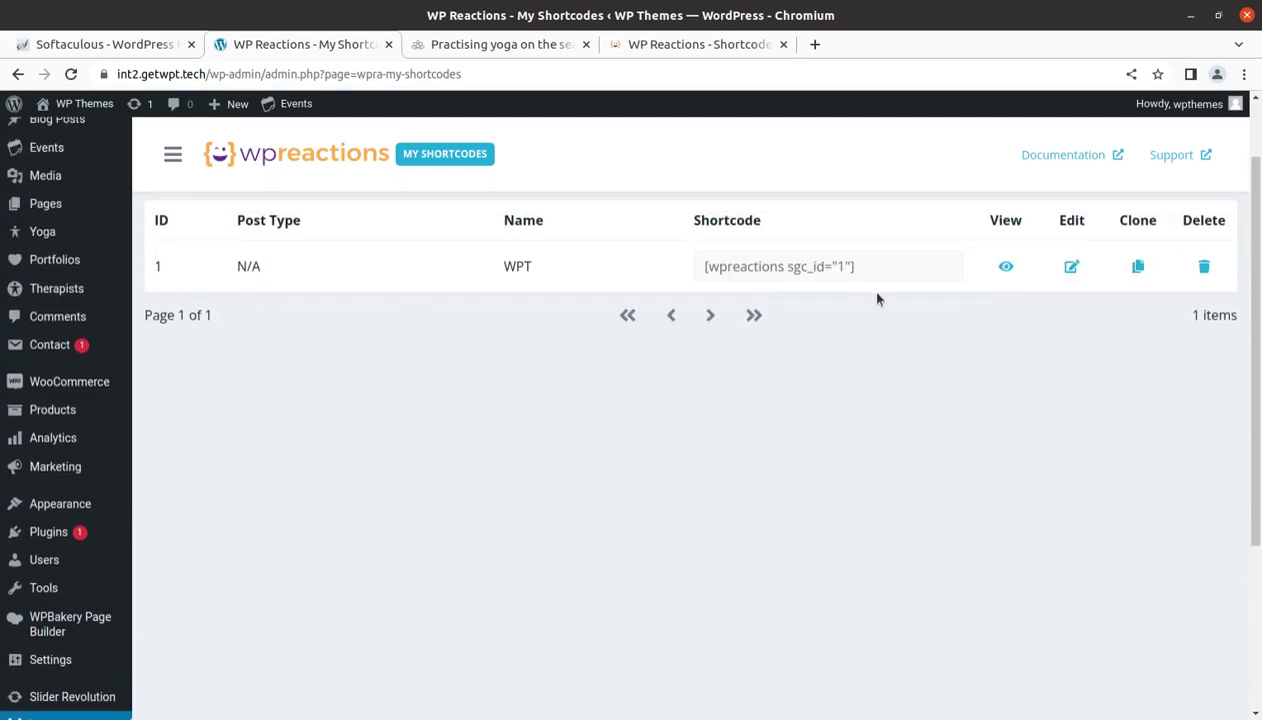
scroll(565, 411, "down", 5)
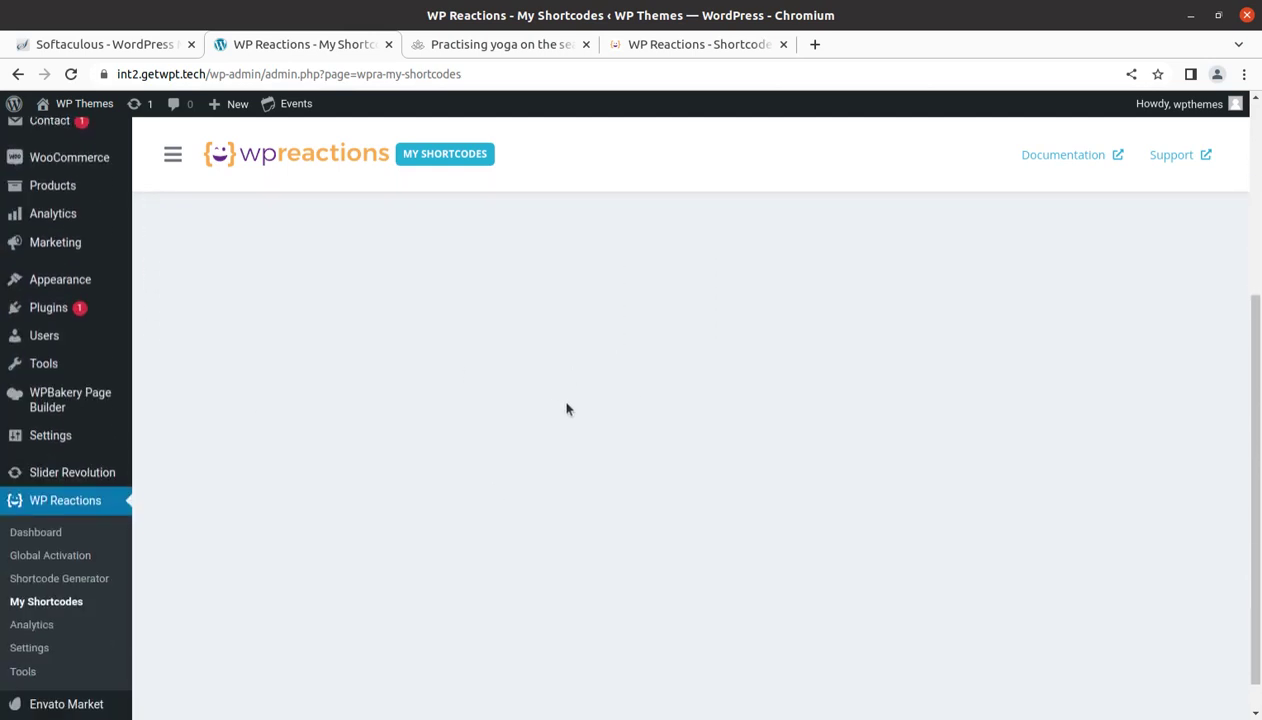
- Examine the emoji reaction data on the WP Reactions Analytics page, including conversions and counts by user, page and post
left_click(45, 591)
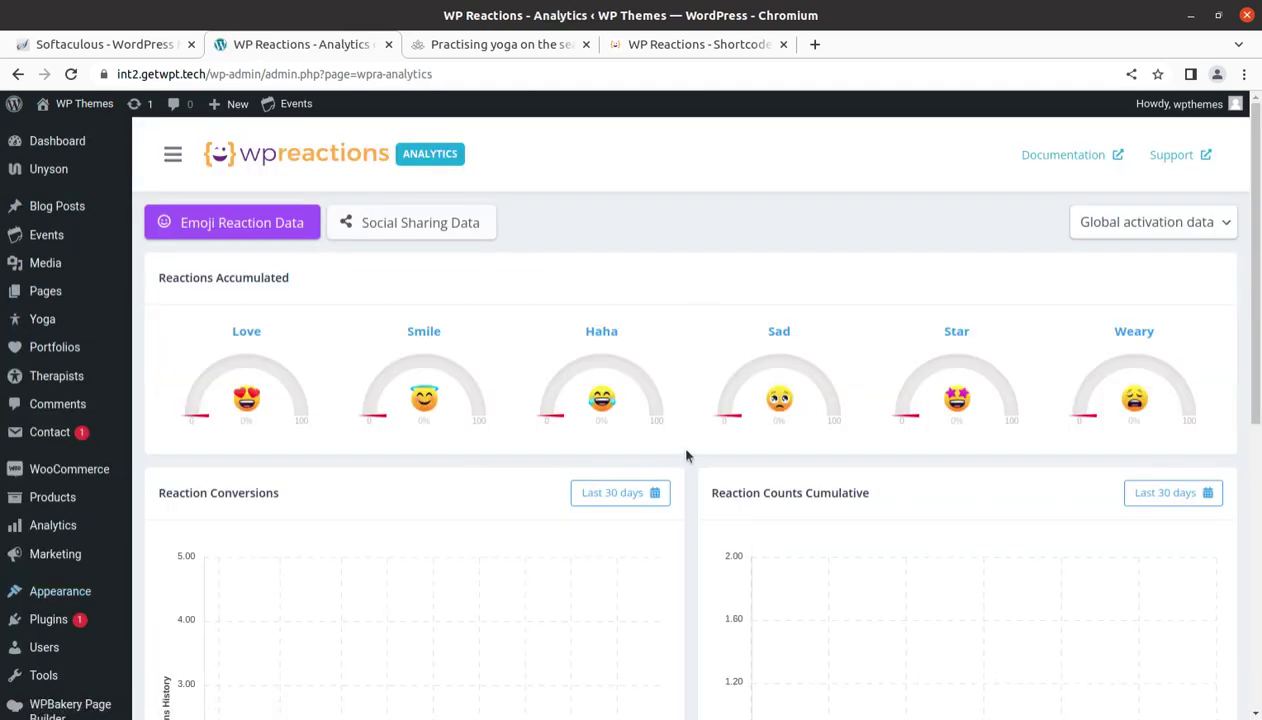
scroll(486, 420, "down", 4)
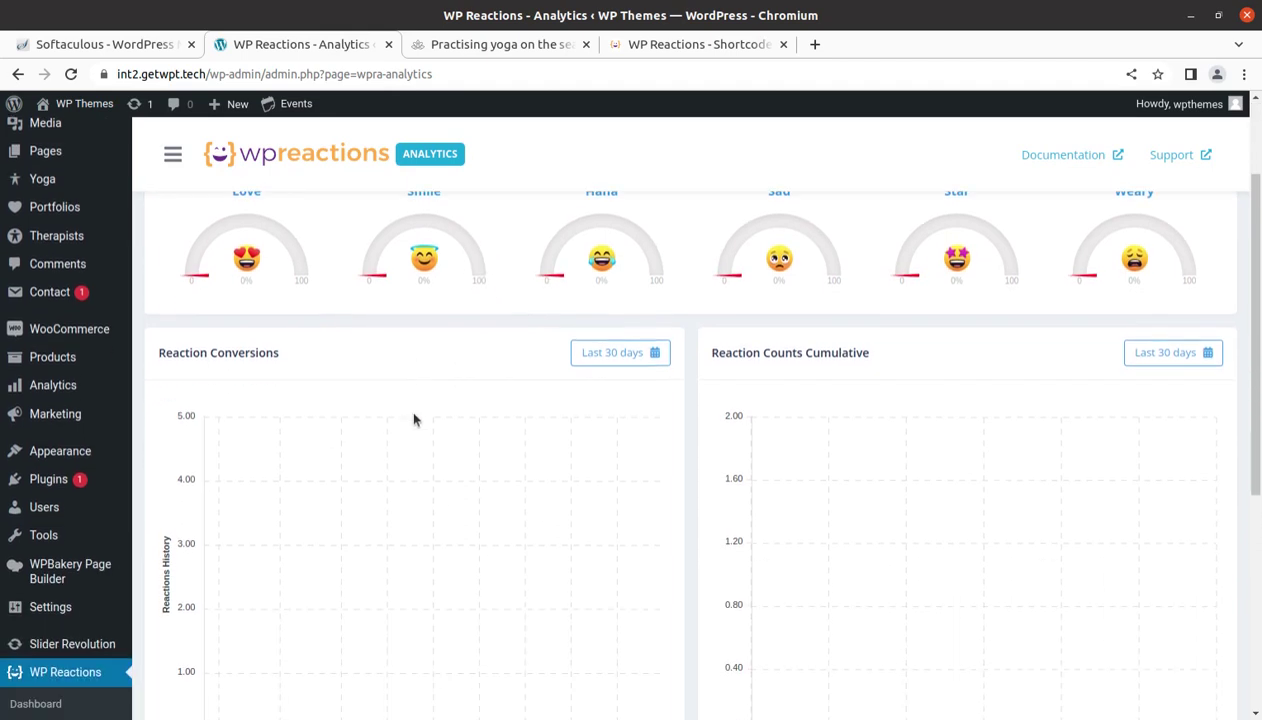
scroll(490, 442, "up", 2)
scroll(287, 385, "up", 1)
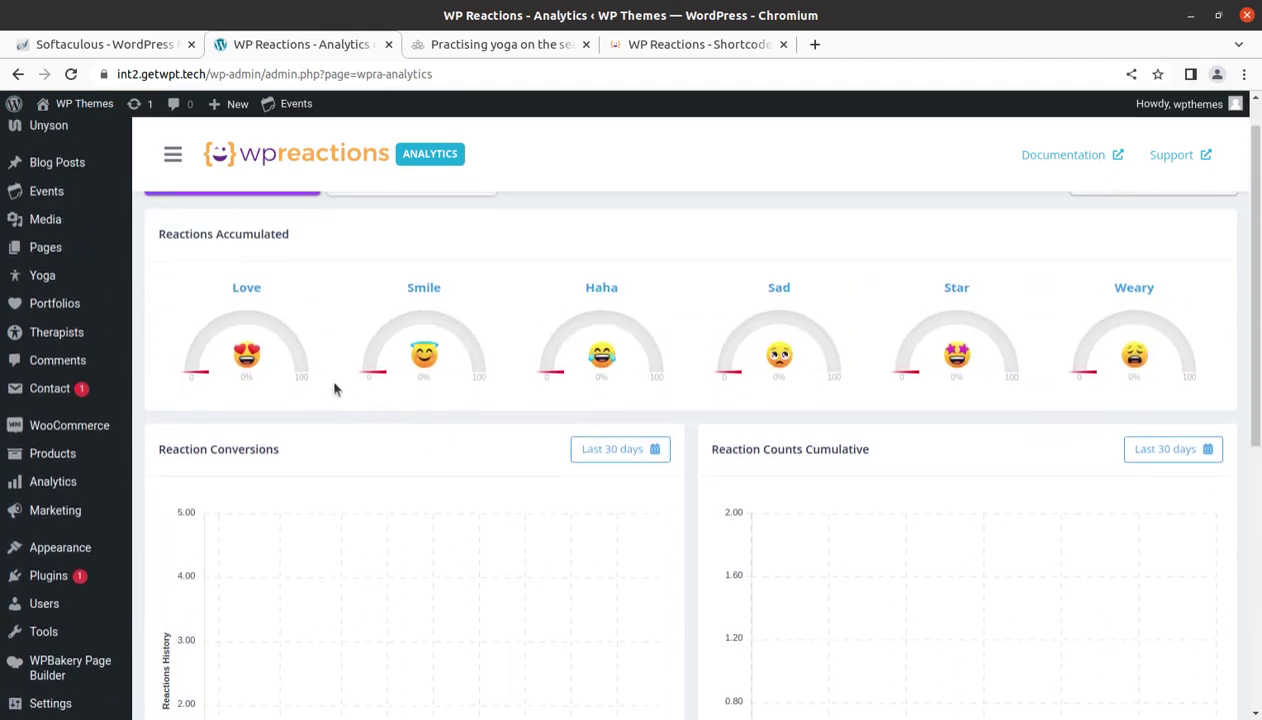
scroll(634, 376, "down", 5)
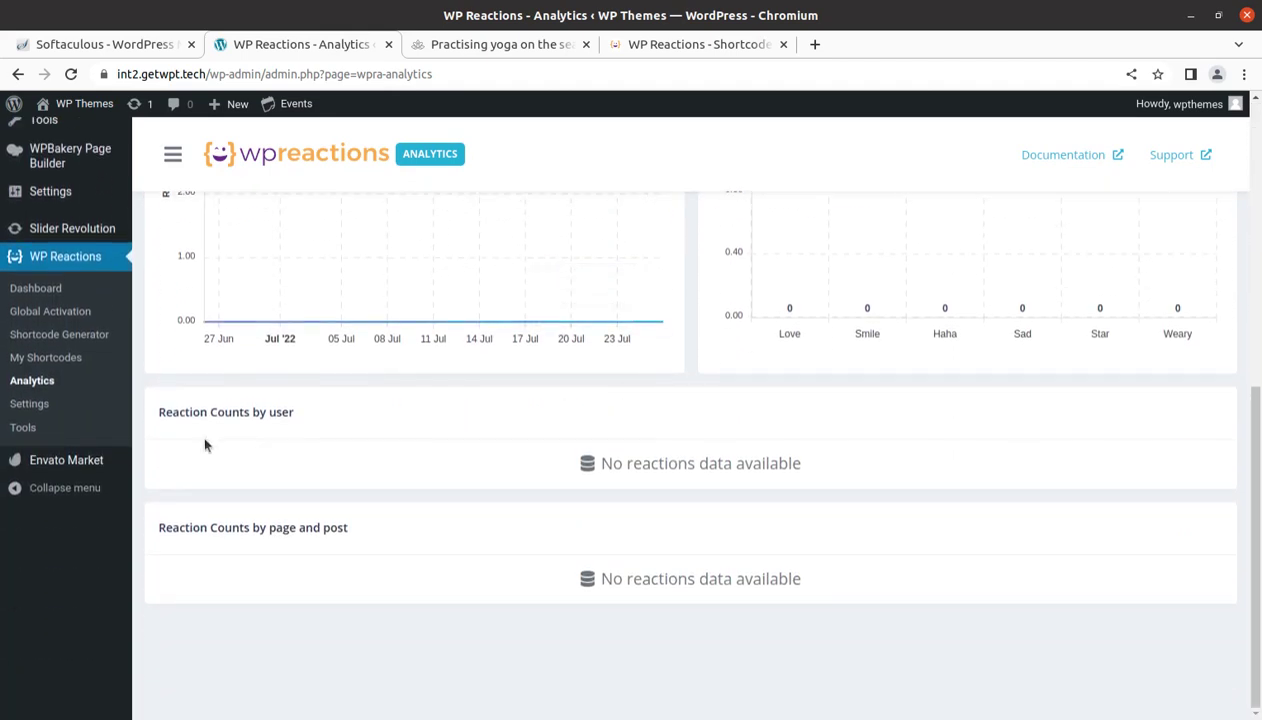
- Check the General reaction limitation in the WP Reactions settings and go to the WooCommerce settings
left_click(44, 410)
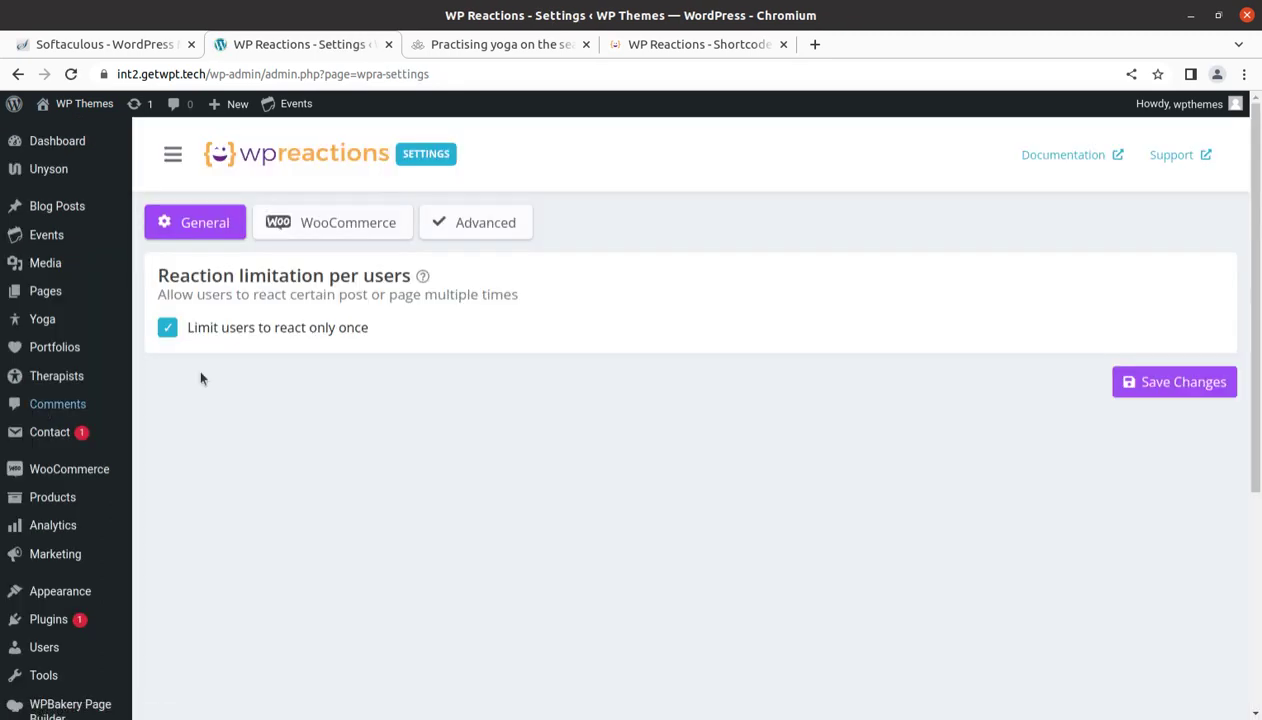
left_click(165, 235)
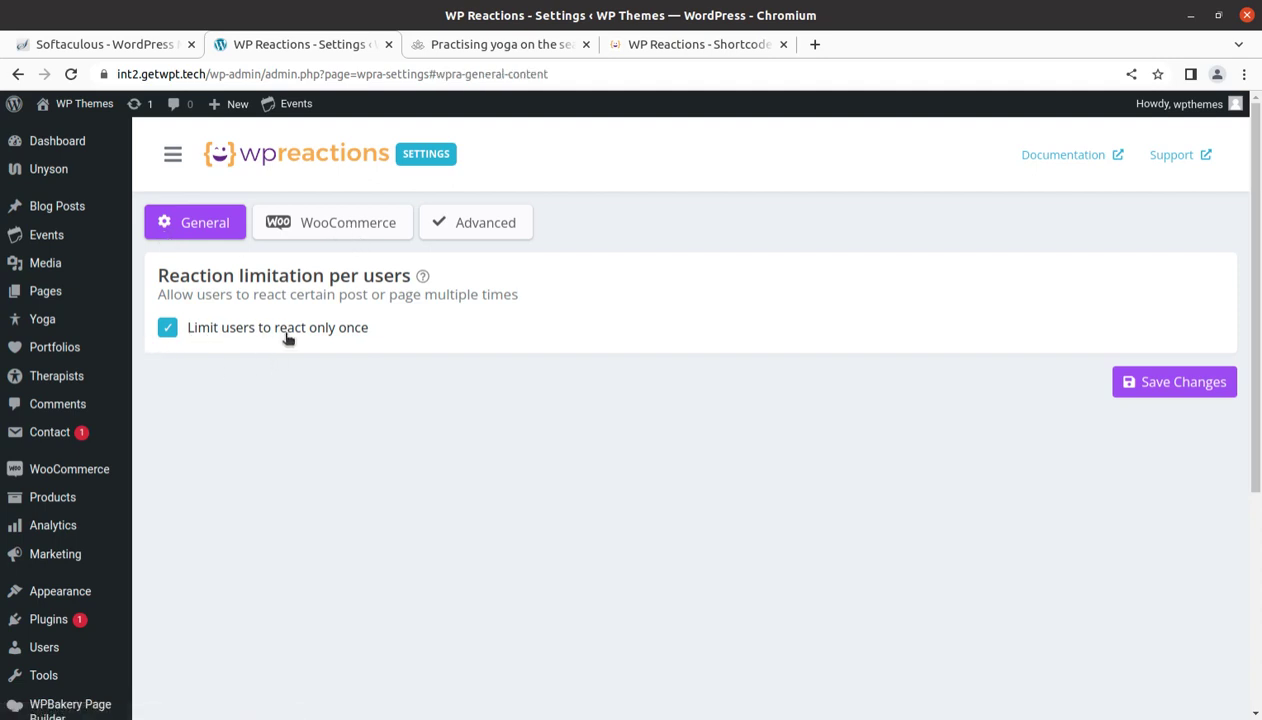
left_click(326, 231)
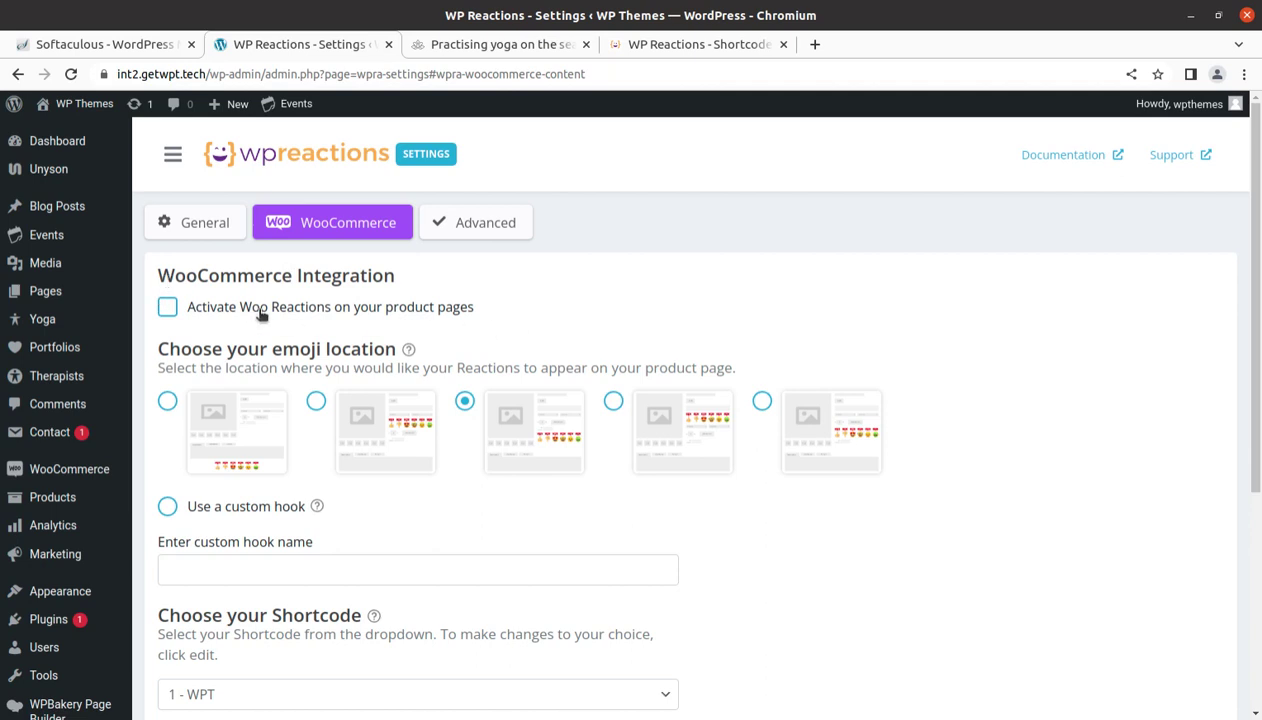
- Activate Woo Reactions on product pages with the emojis placed before the add to cart button, and save the settings
left_click(167, 310)
scroll(379, 475, "down", 1)
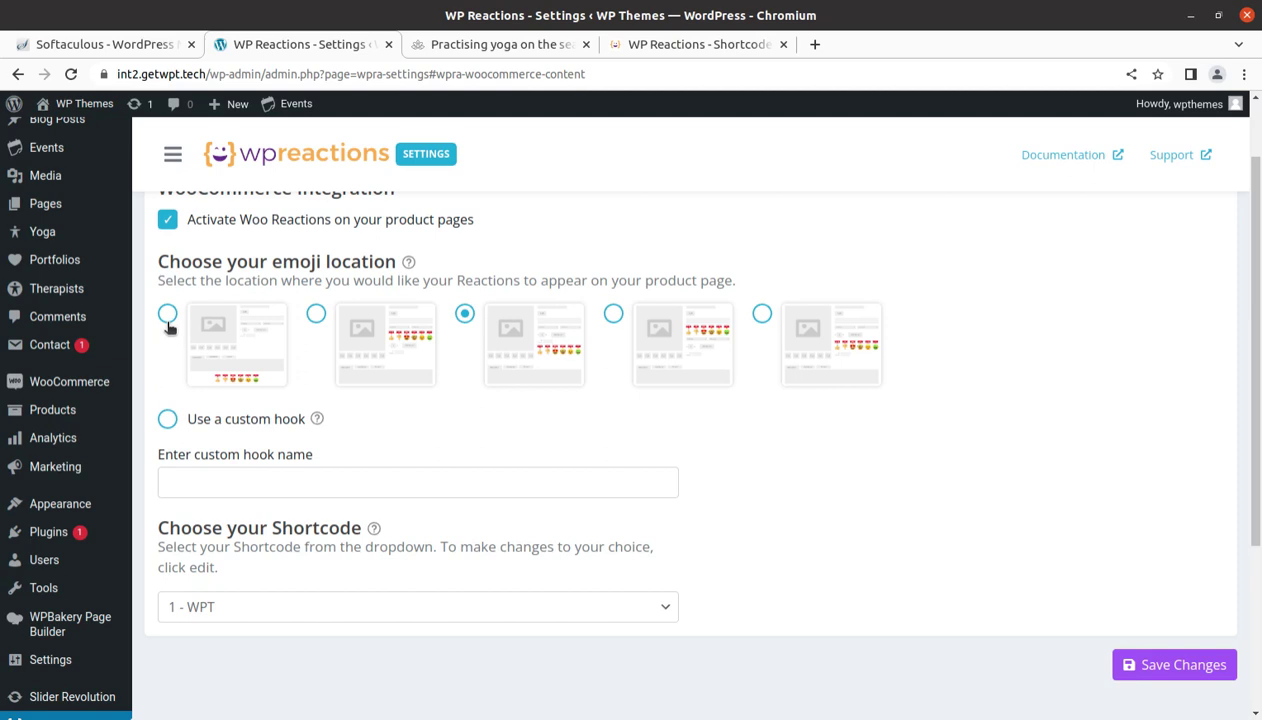
left_click(421, 318)
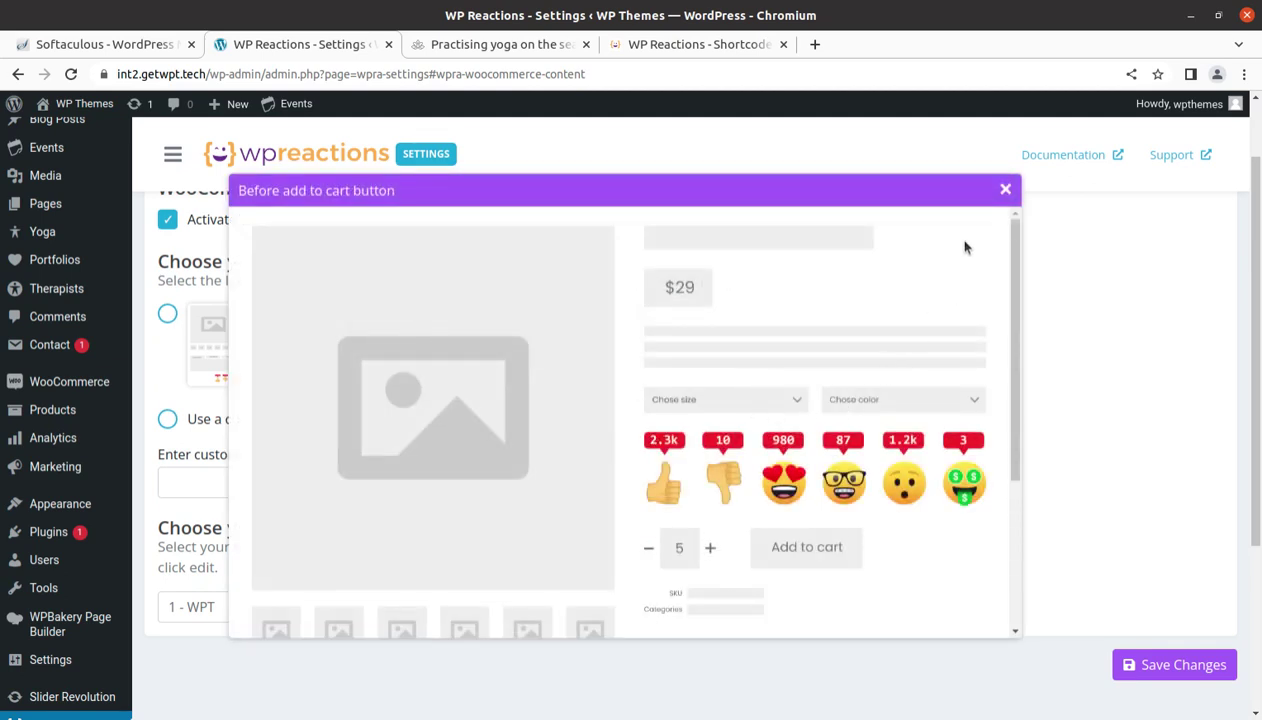
left_click(1005, 190)
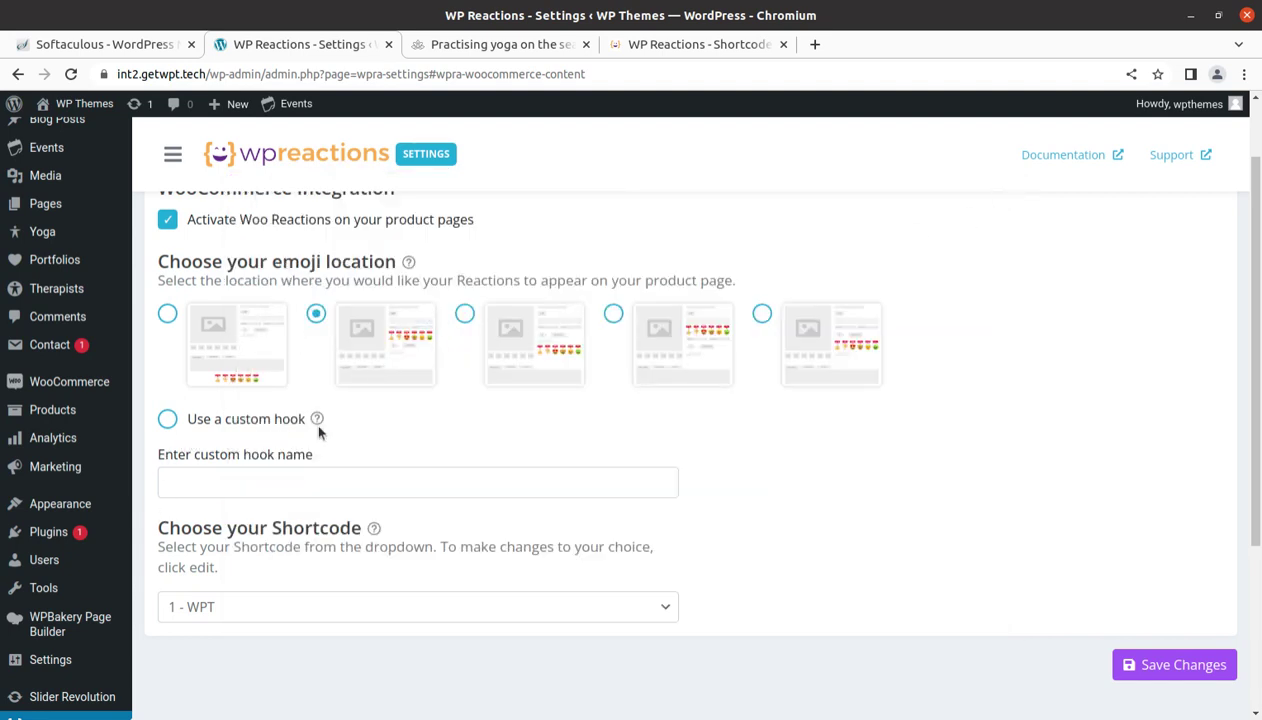
mouse_move(318, 424)
scroll(220, 432, "down", 2)
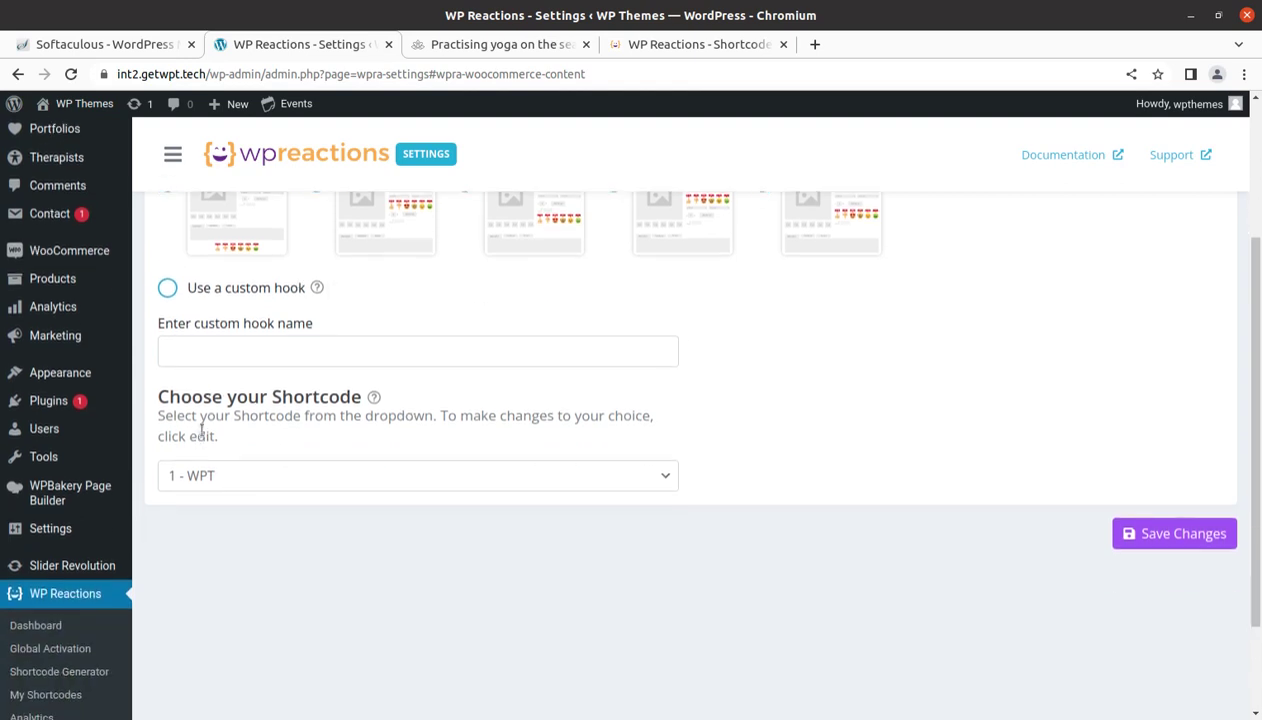
left_click(1146, 541)
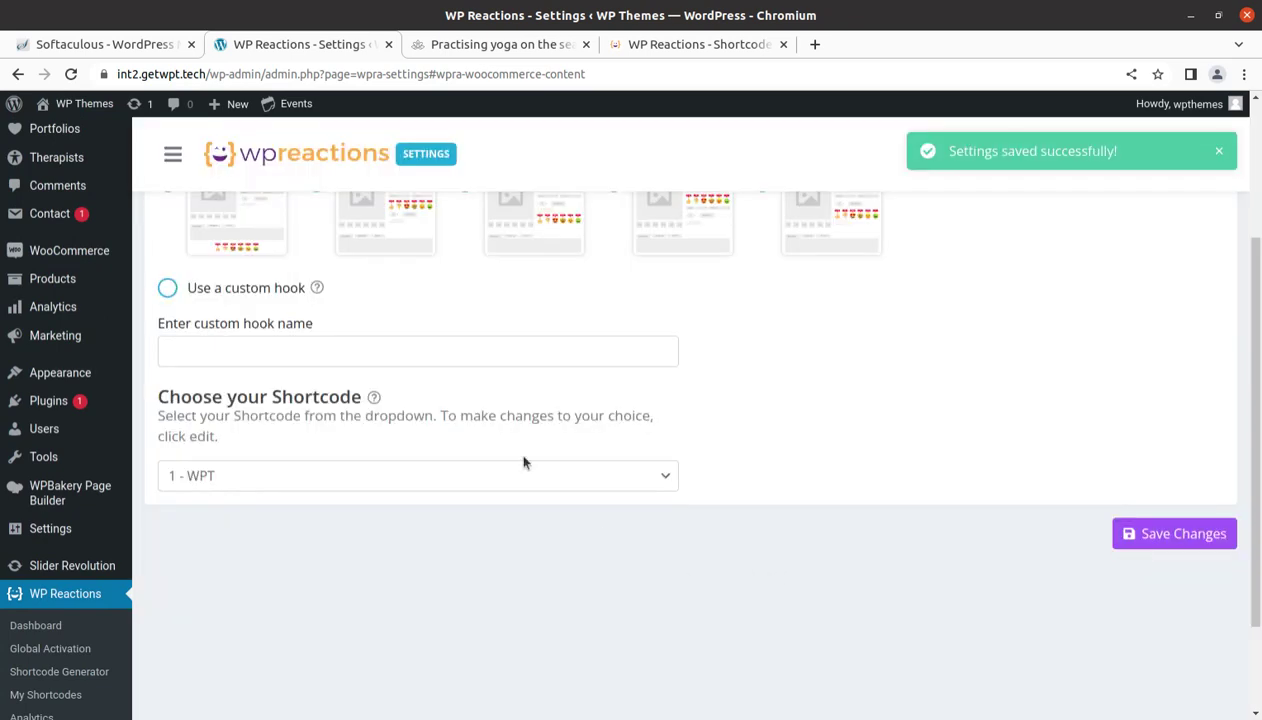
- Open the Advanced settings to examine the uninstallation data handling option
scroll(524, 462, "up", 3)
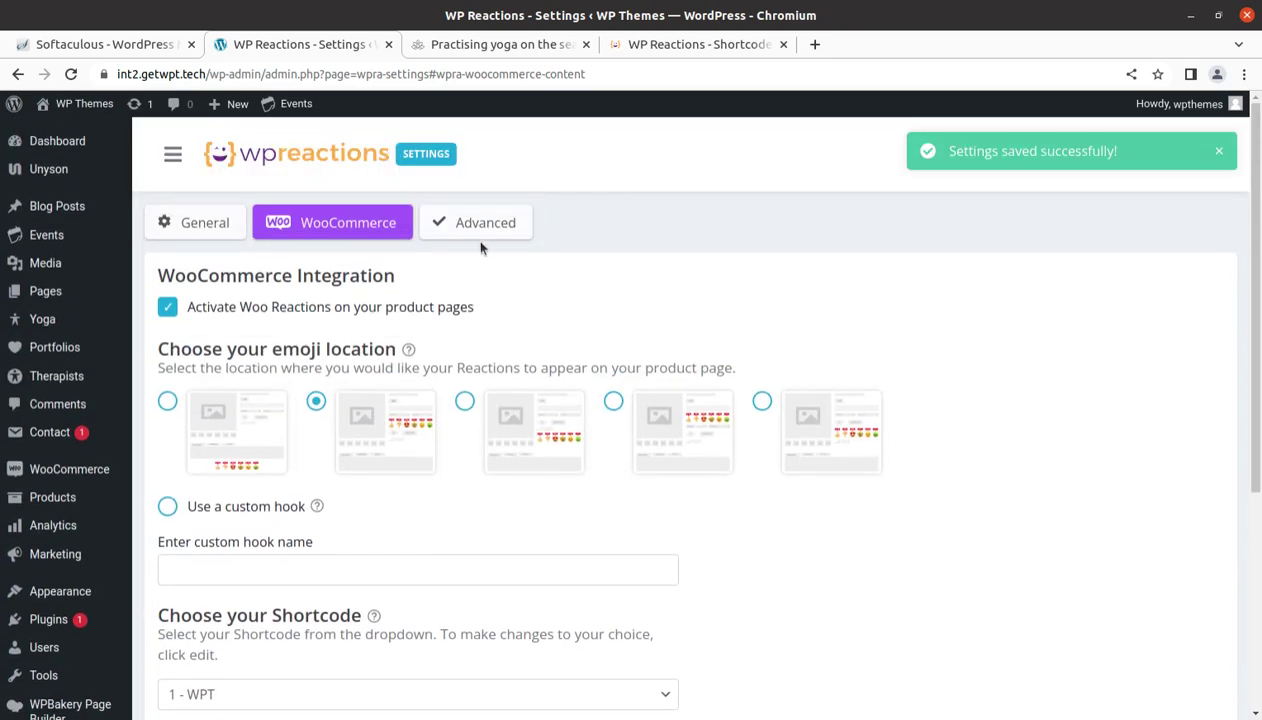
left_click(480, 230)
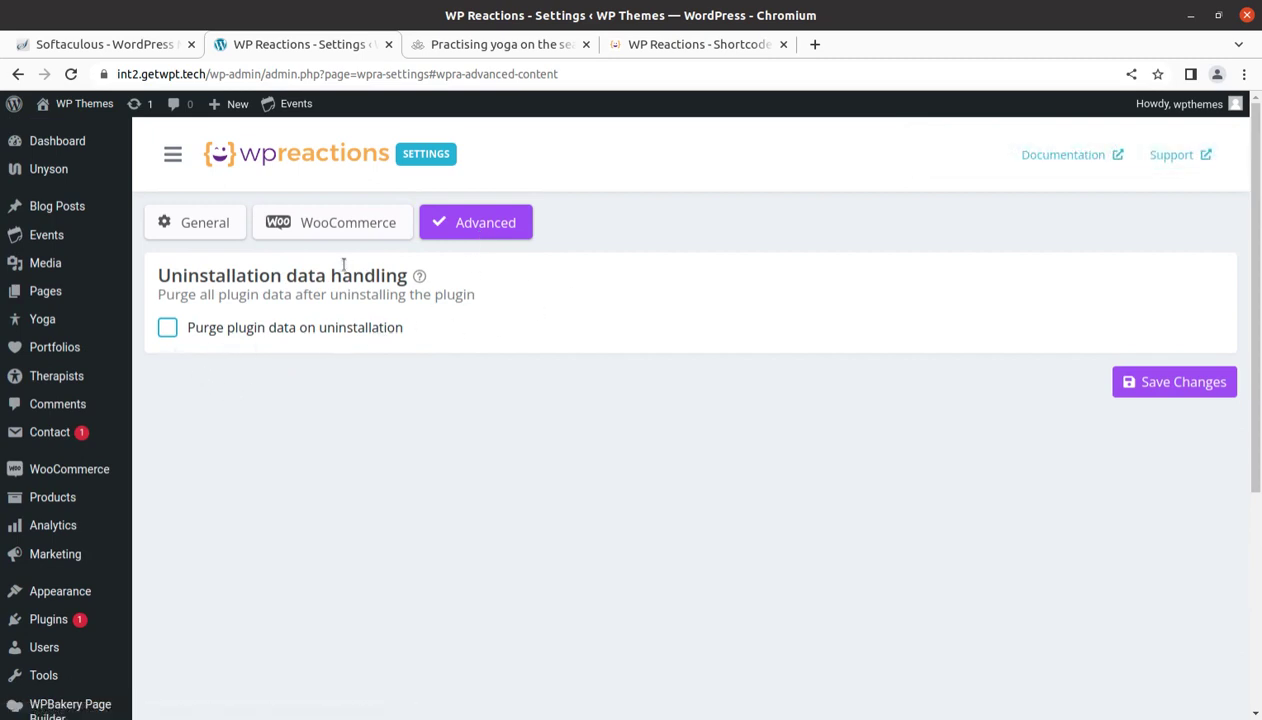
- Save the General settings of WP Reactions with the limit of one reaction per user turned off
left_click(313, 232)
left_click(211, 236)
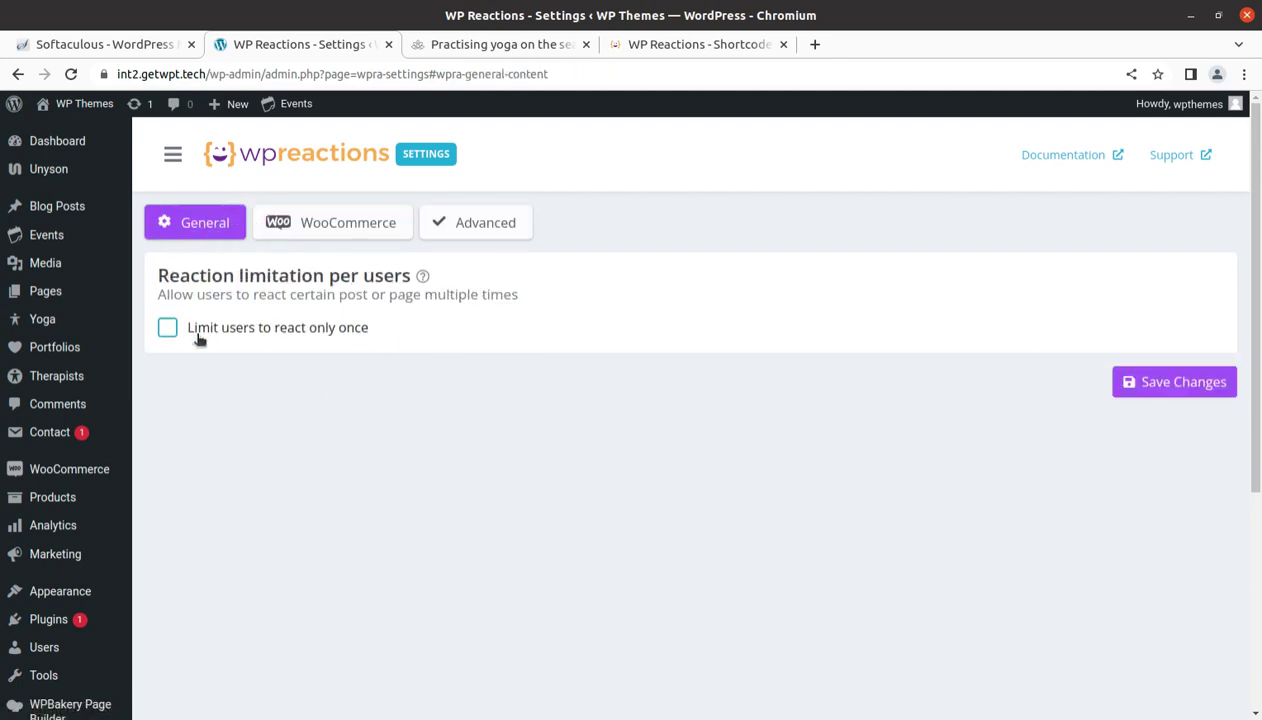
left_click(1164, 383)
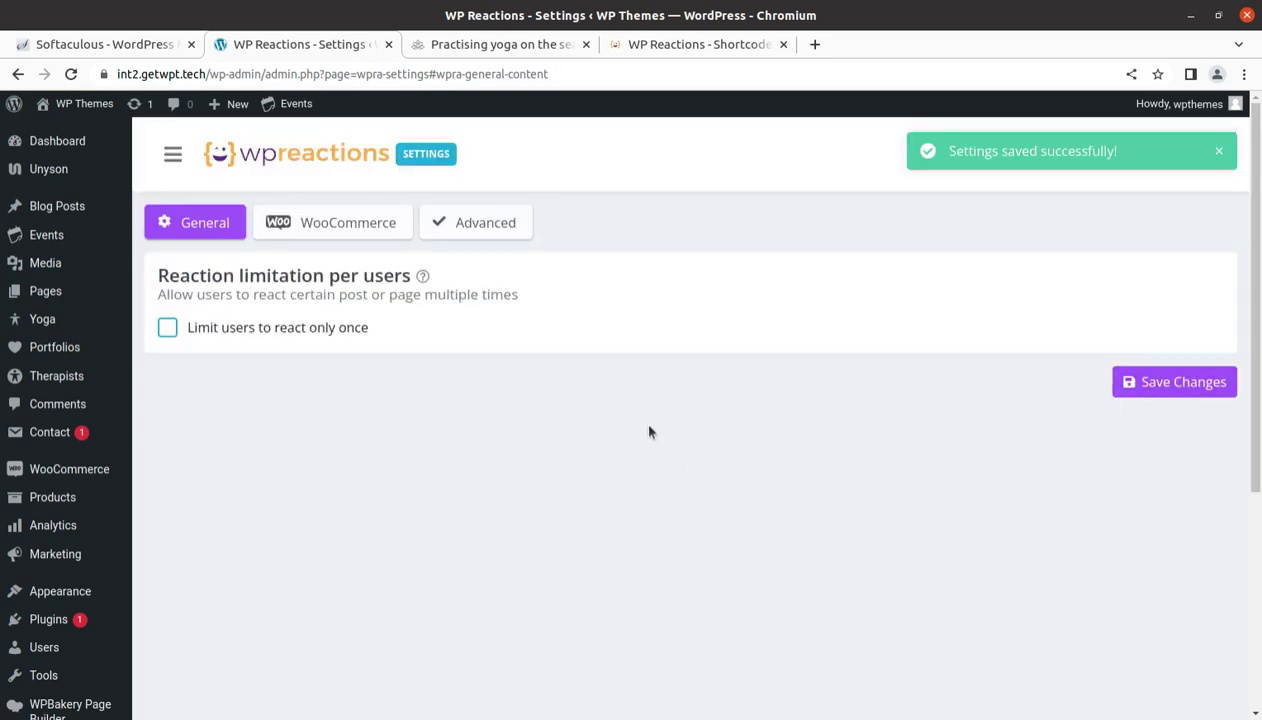
- Generate random reaction counts for the post type on the WP Reactions Tools page
scroll(487, 436, "down", 3)
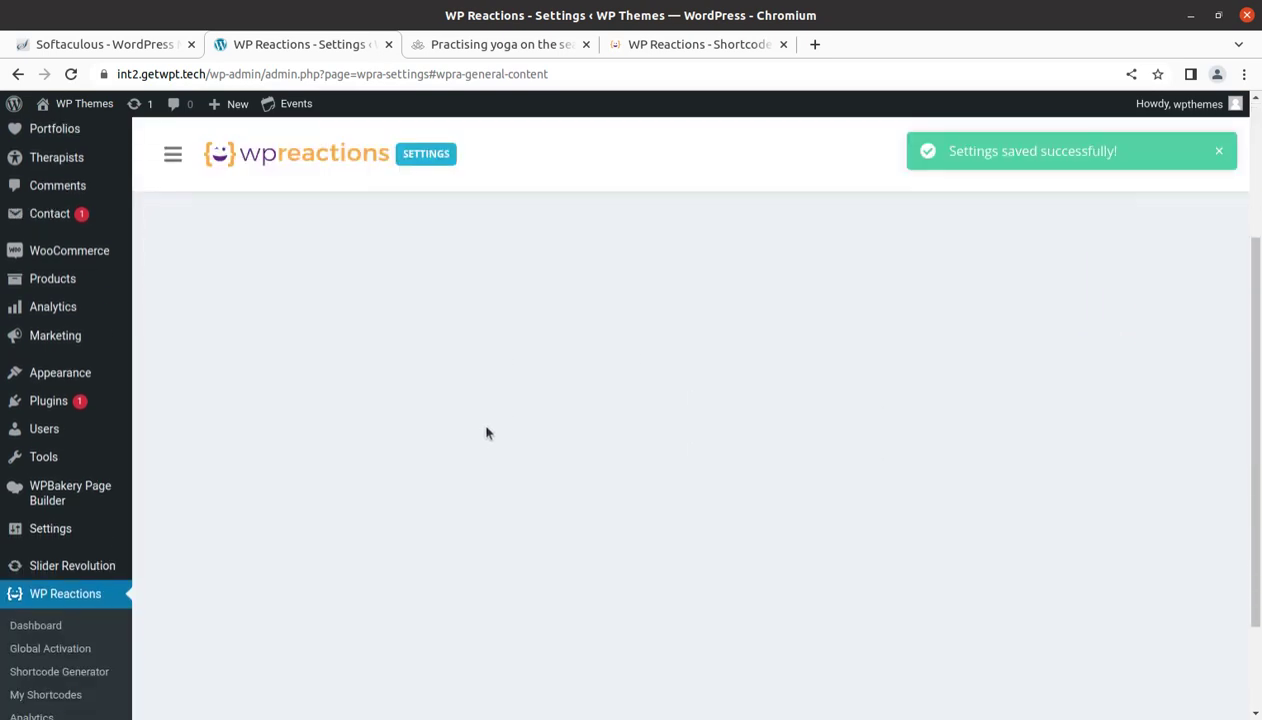
scroll(487, 436, "down", 1)
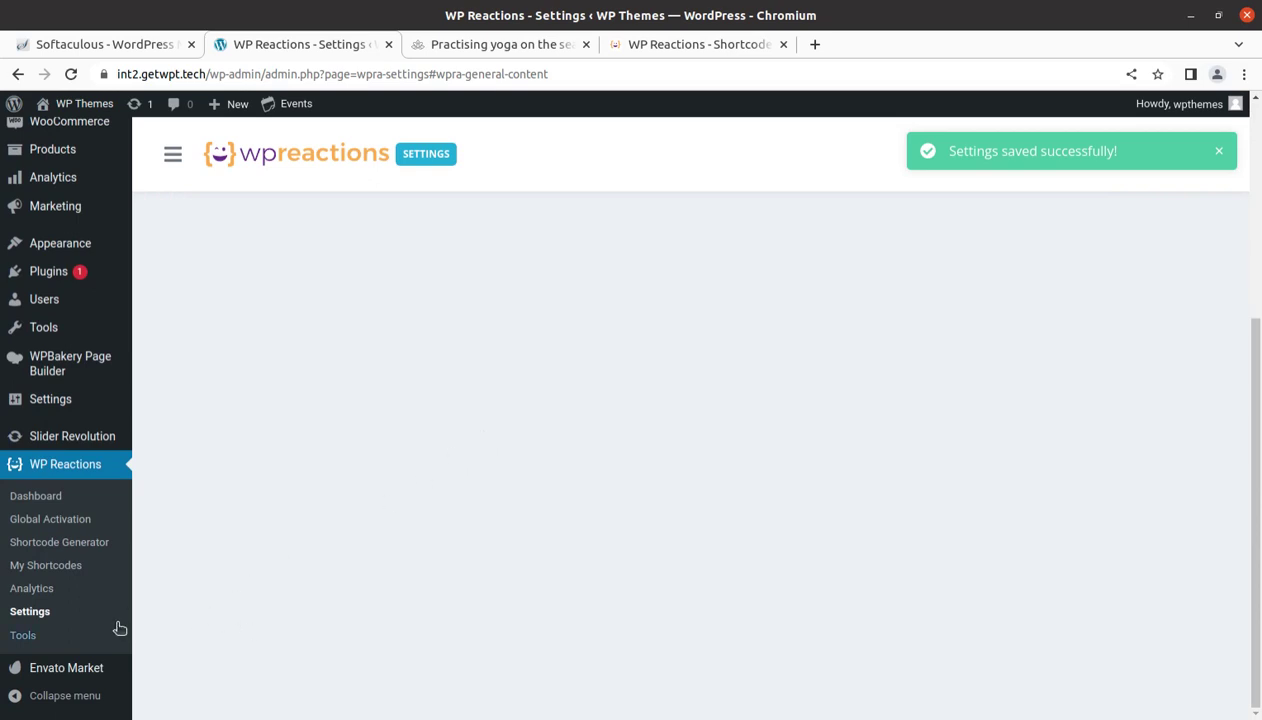
left_click(20, 636)
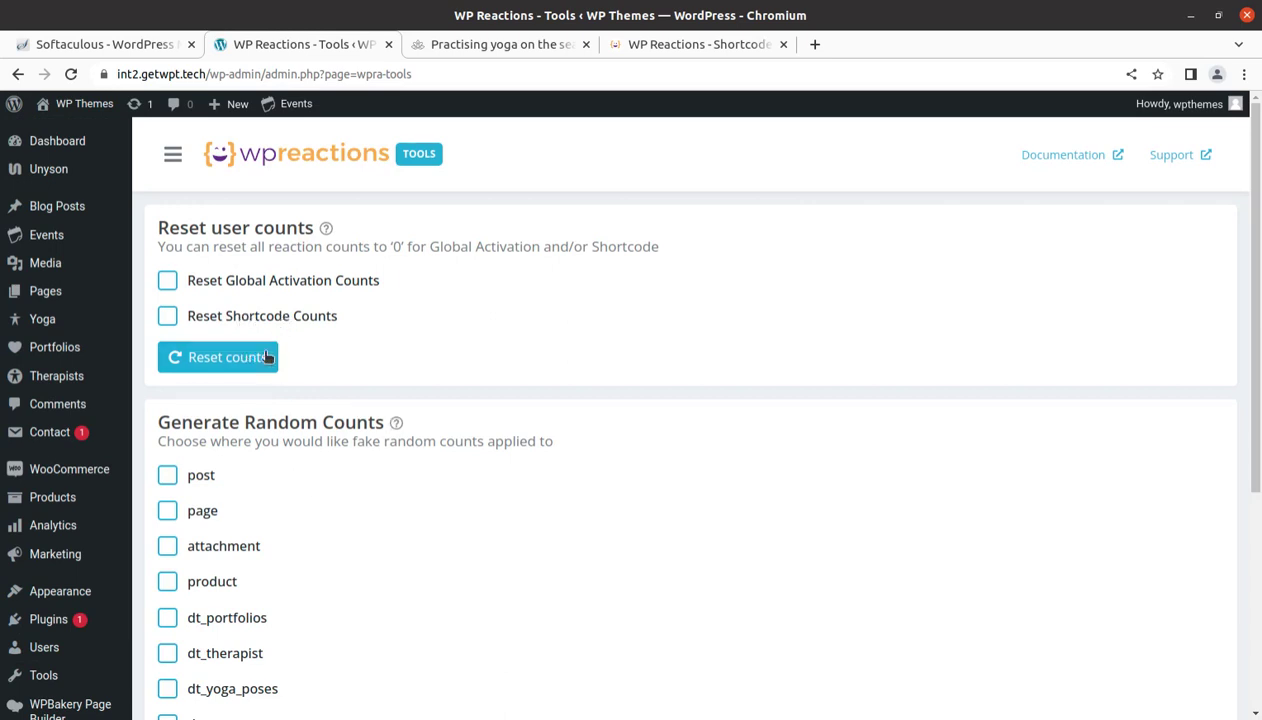
scroll(352, 425, "down", 2)
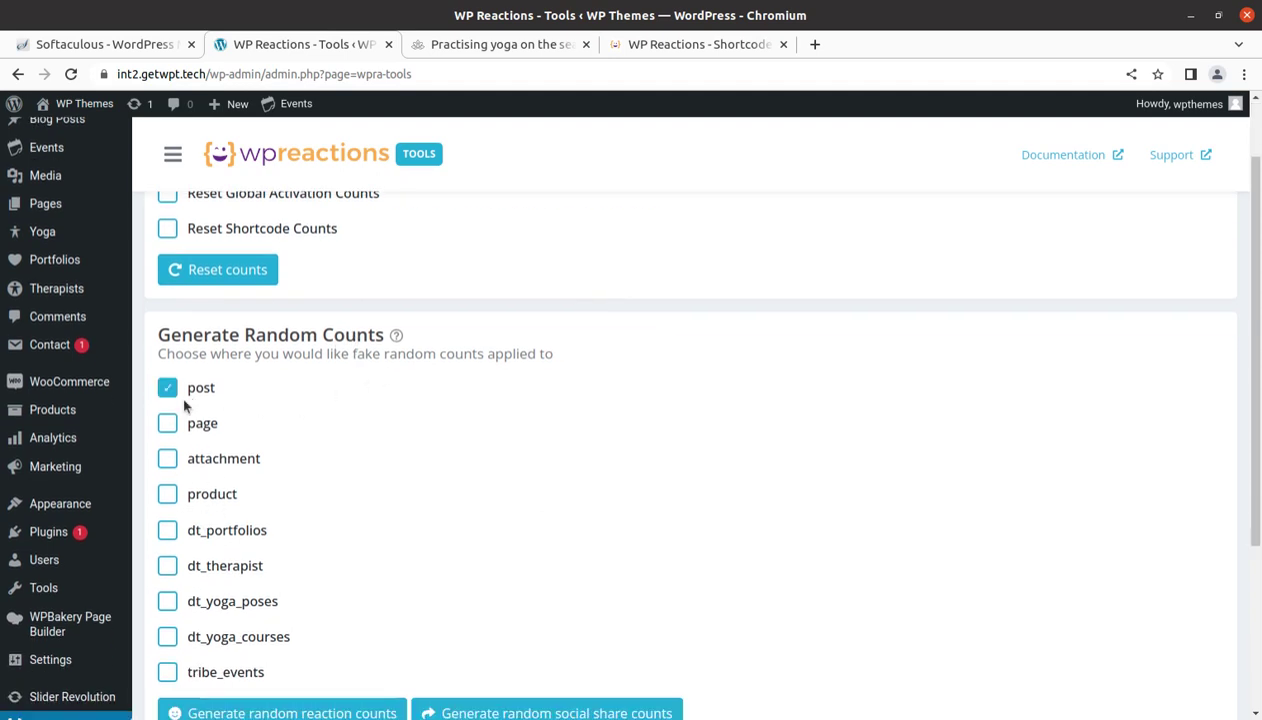
scroll(409, 539, "down", 3)
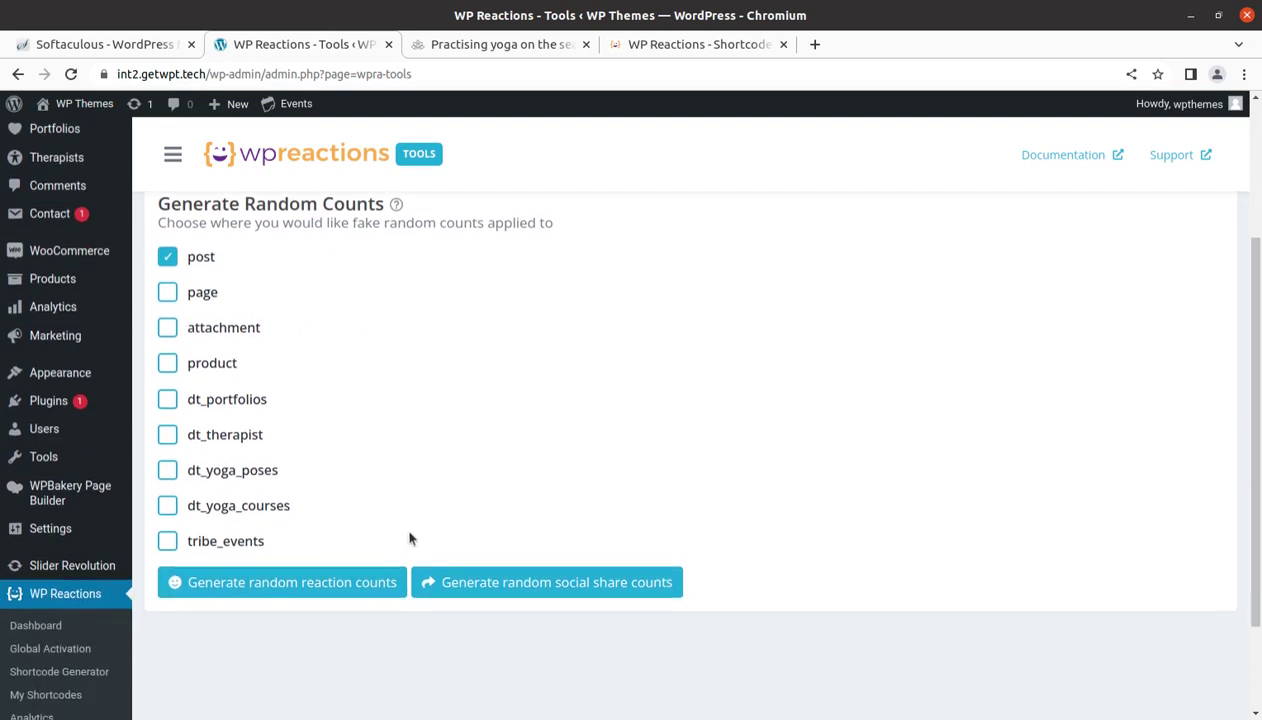
left_click(258, 594)
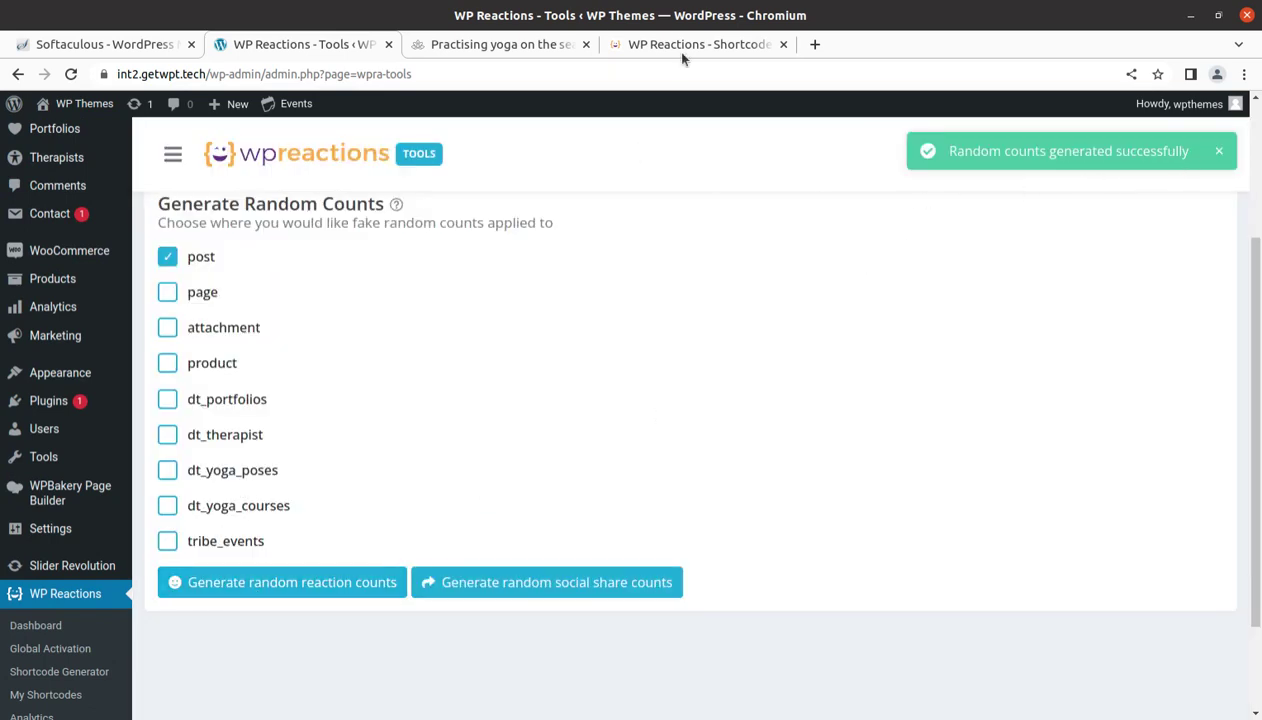
- Reload the "Practising yoga on the sea shore is a good method" post and examine its reaction counts
left_click(513, 44)
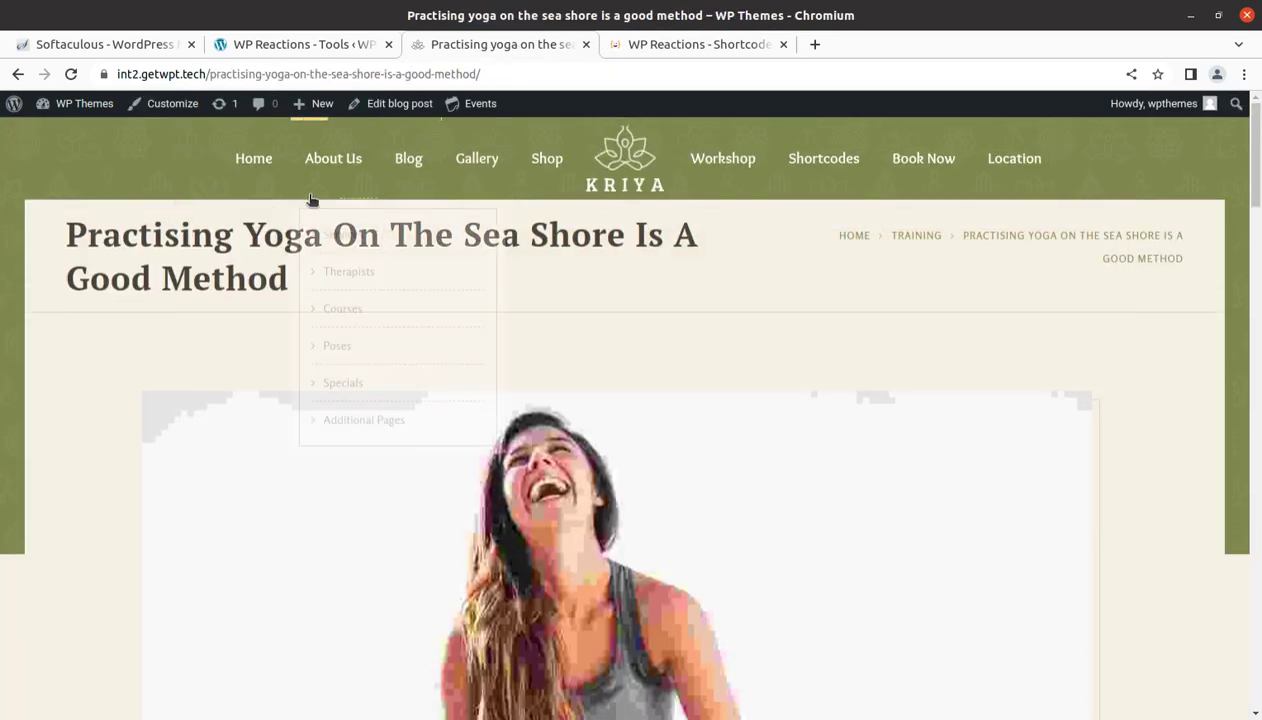
left_click(71, 74)
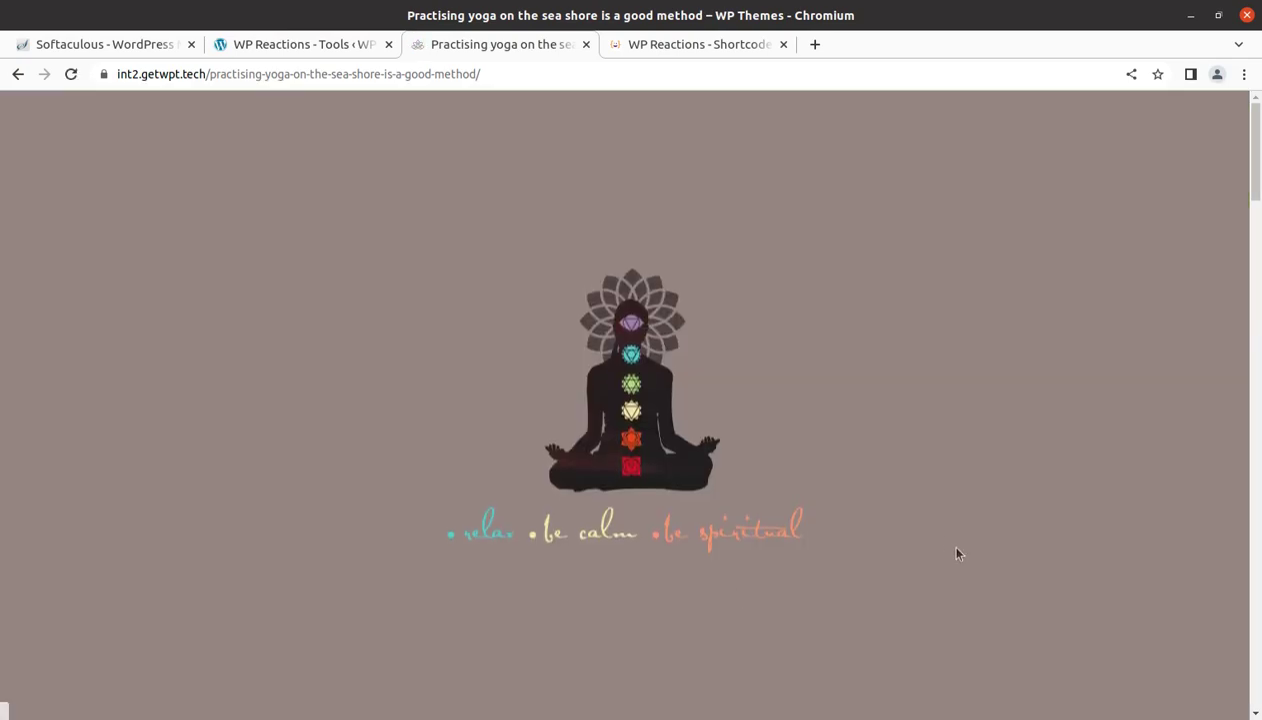
scroll(935, 530, "down", 5)
scroll(948, 540, "down", 5)
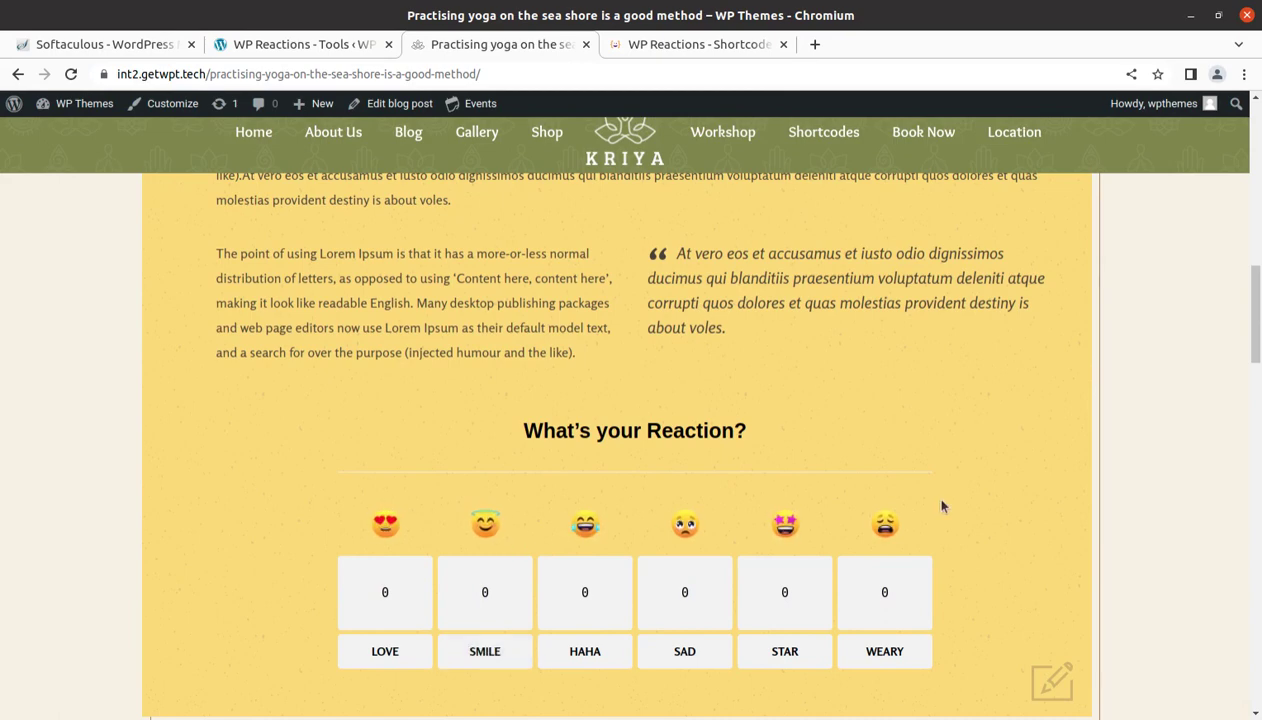
scroll(935, 507, "down", 2)
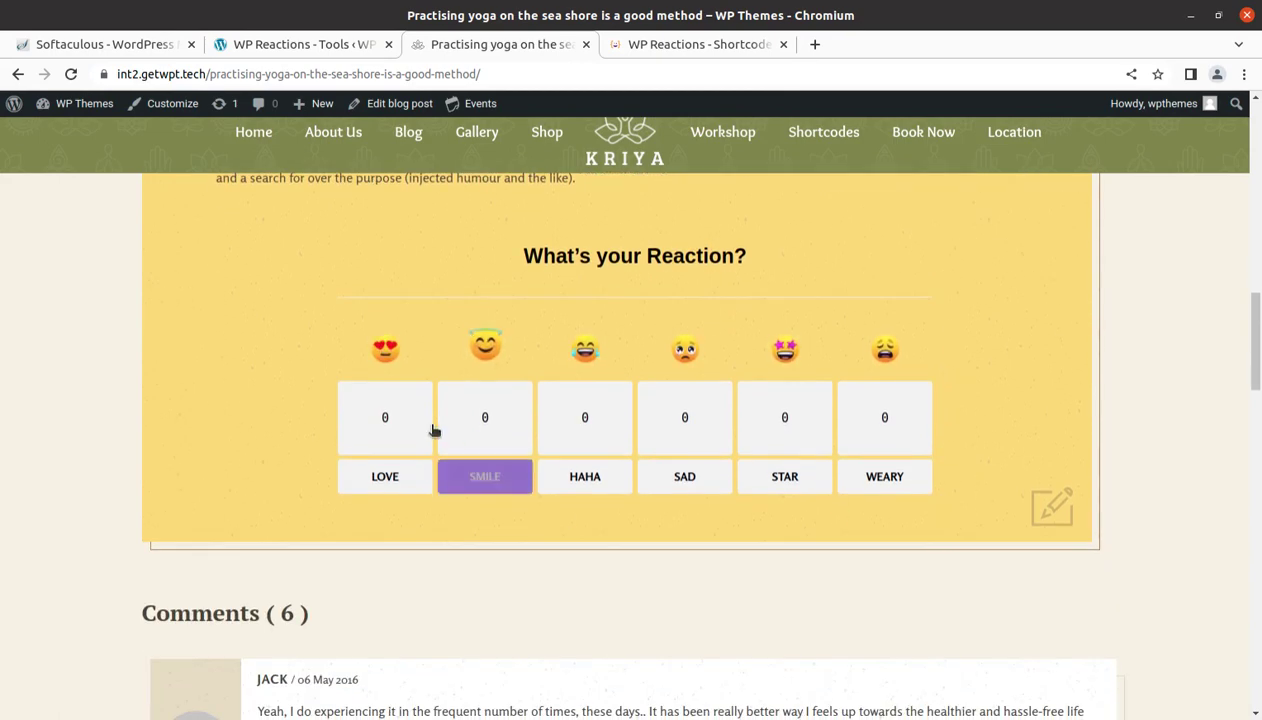
left_click(403, 480)
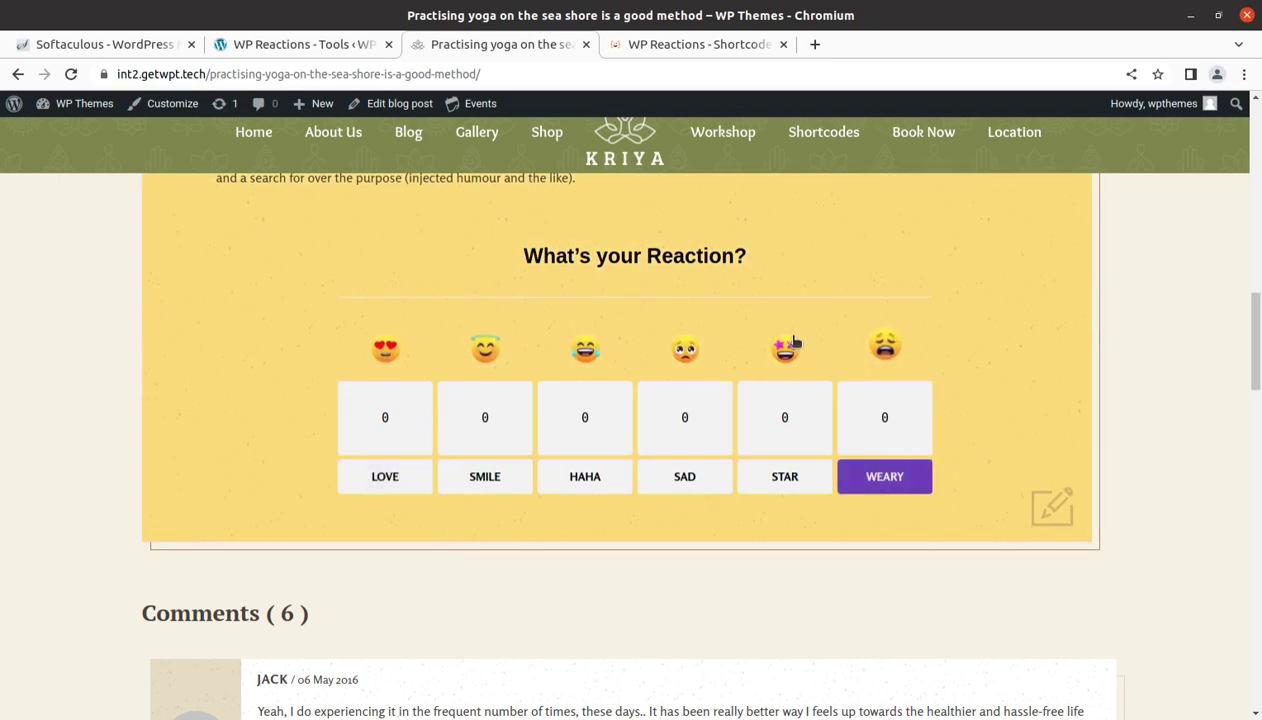
scroll(589, 374, "up", 2)
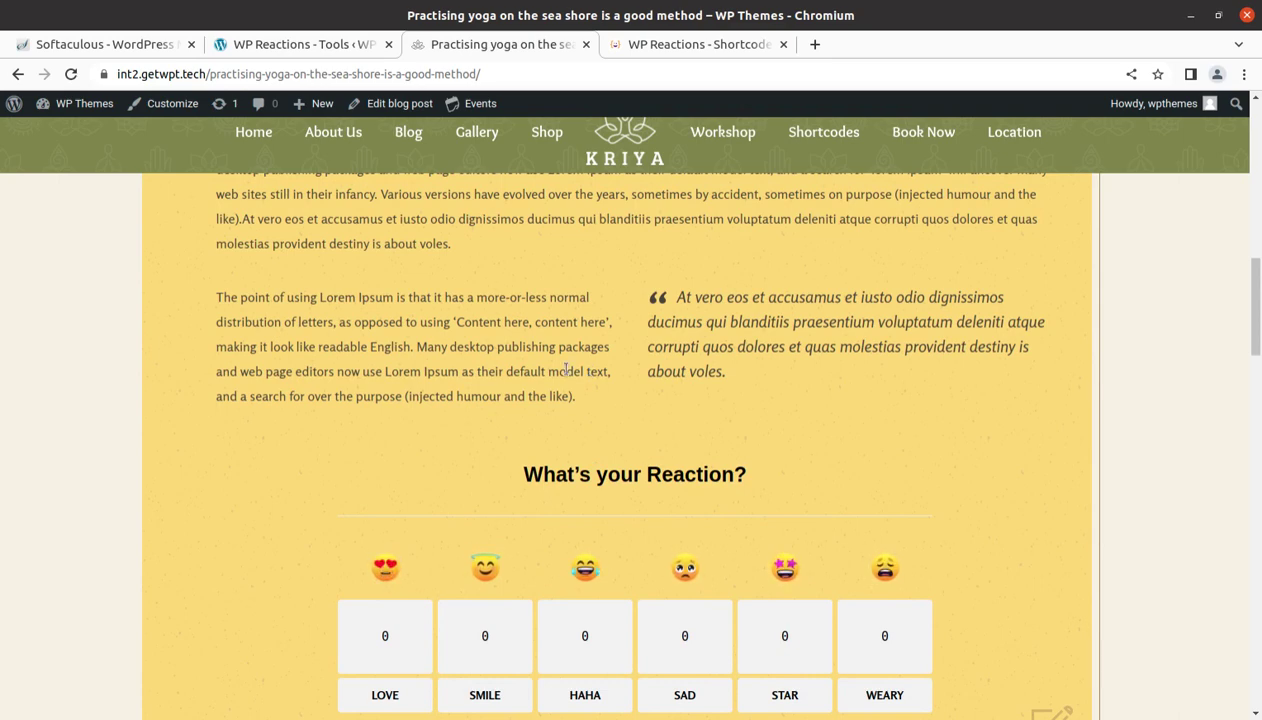
scroll(686, 545, "down", 2)
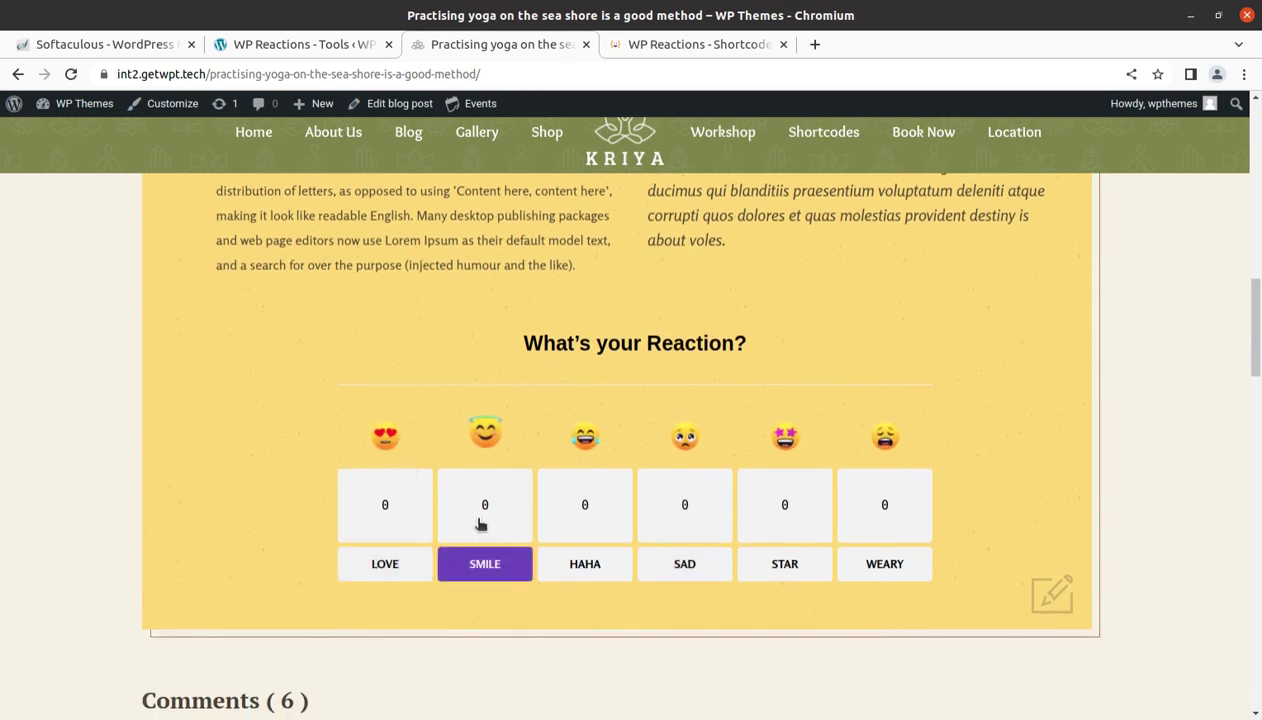
- React to the yoga post with Smile three times and with Weary, Star and Haha once each
left_click(479, 521)
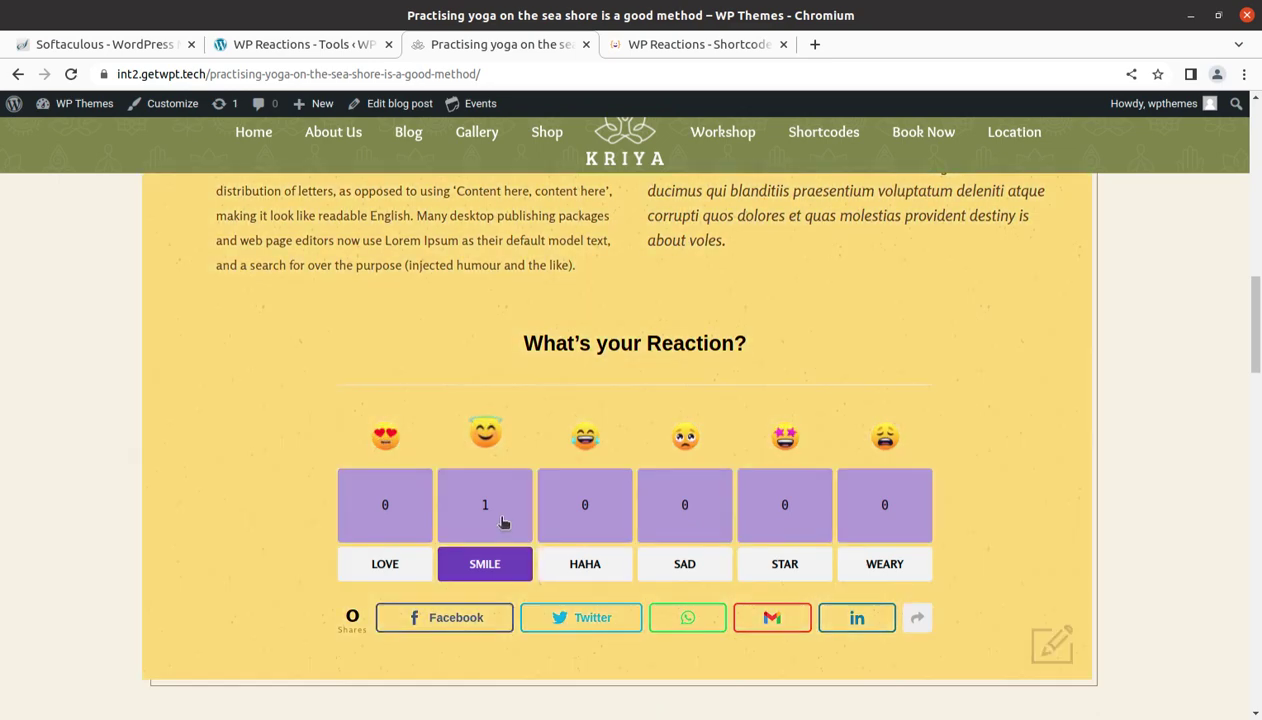
left_click(504, 523)
left_click(504, 523)
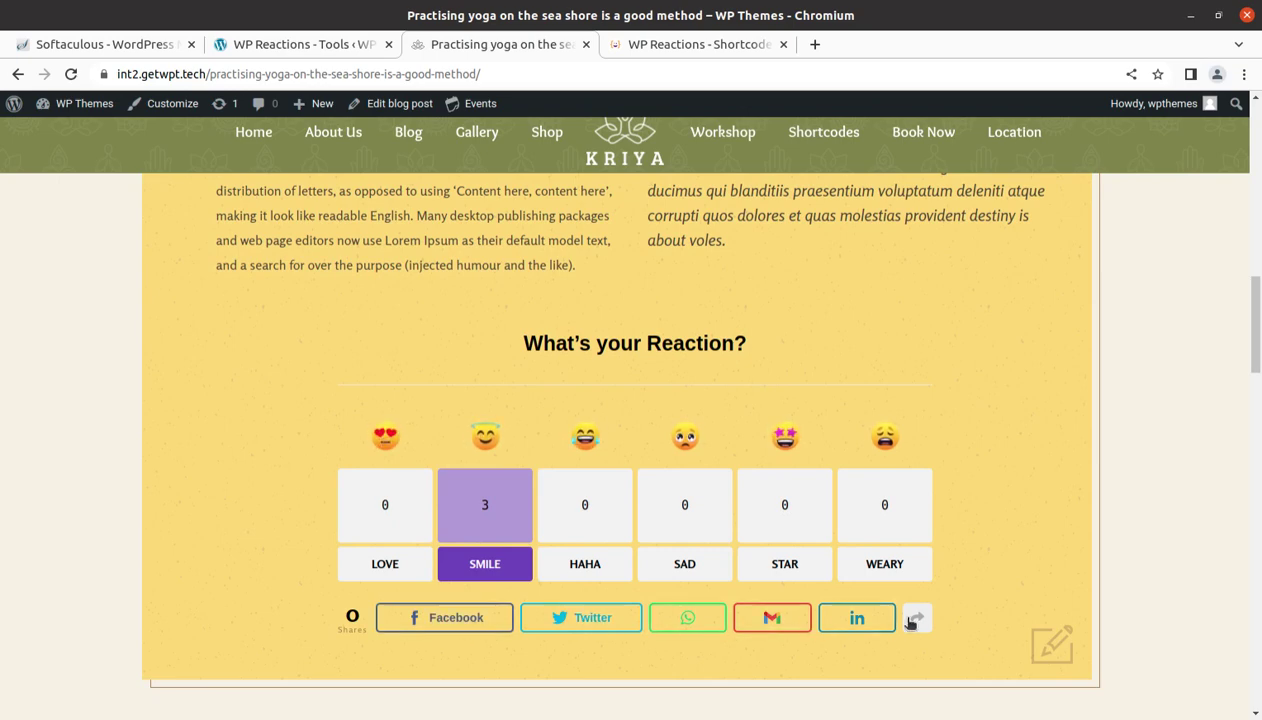
left_click(877, 520)
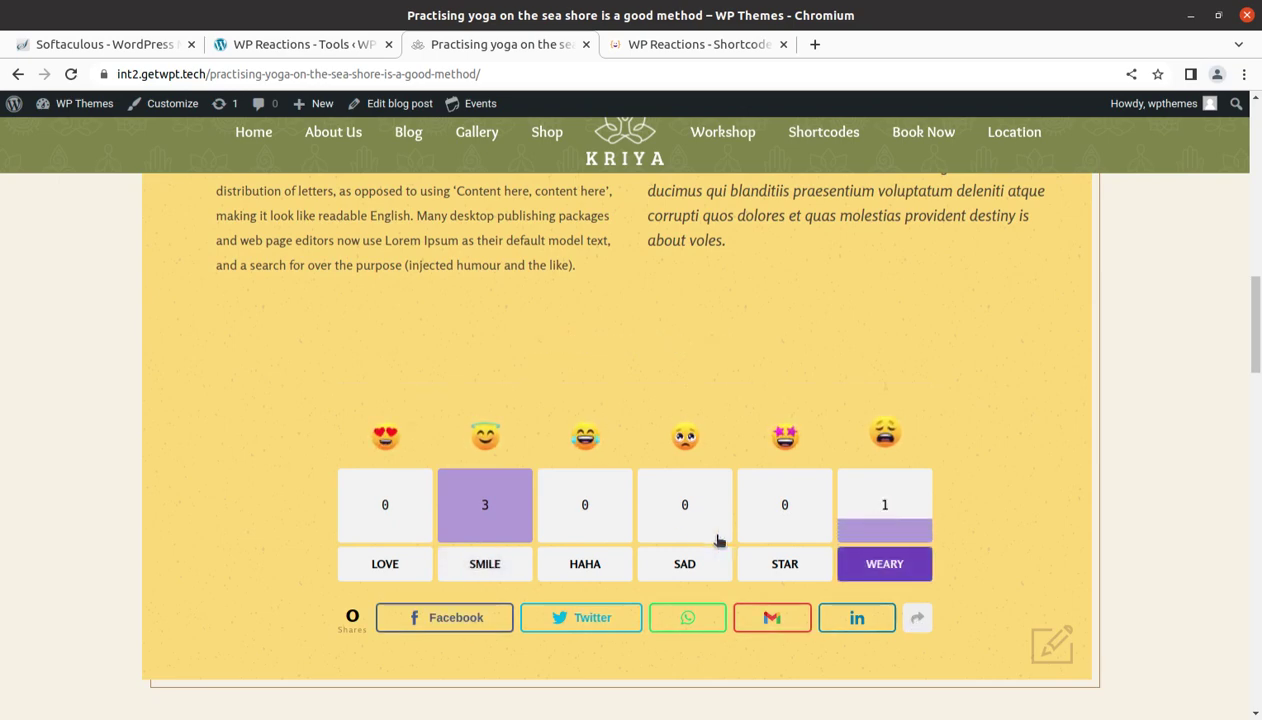
scroll(676, 540, "up", 2)
scroll(675, 541, "down", 4)
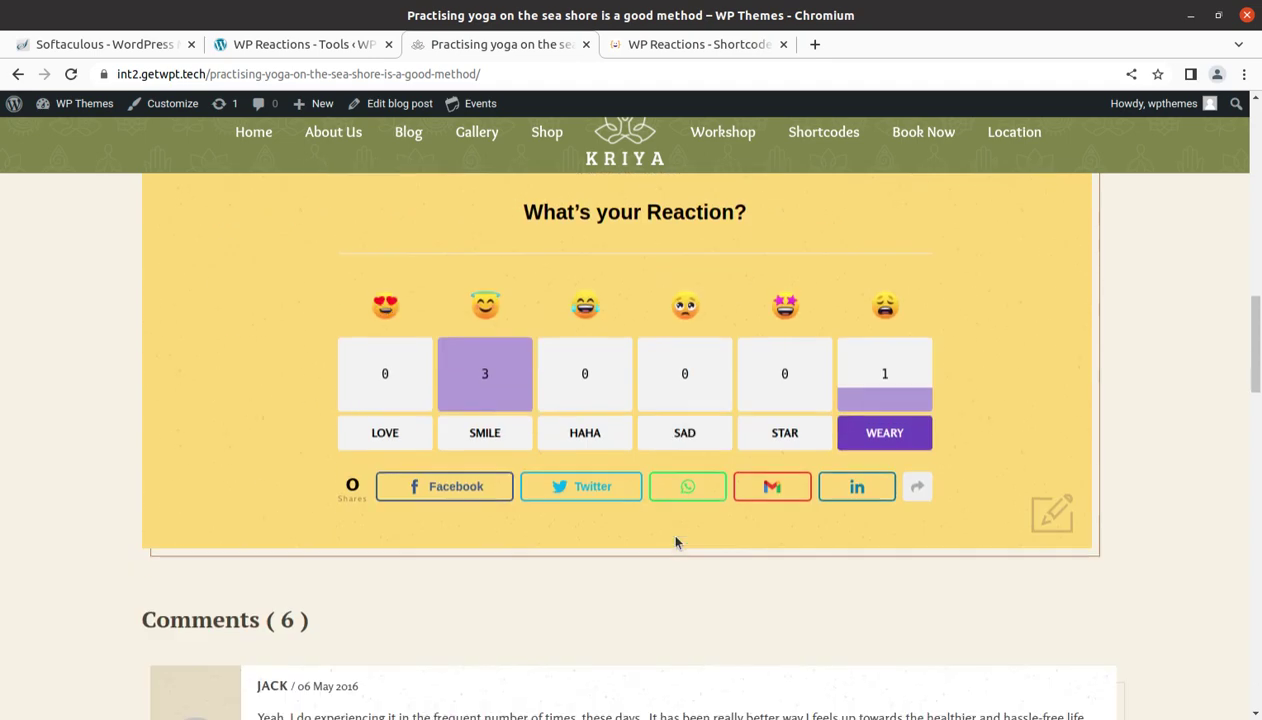
scroll(703, 517, "up", 4)
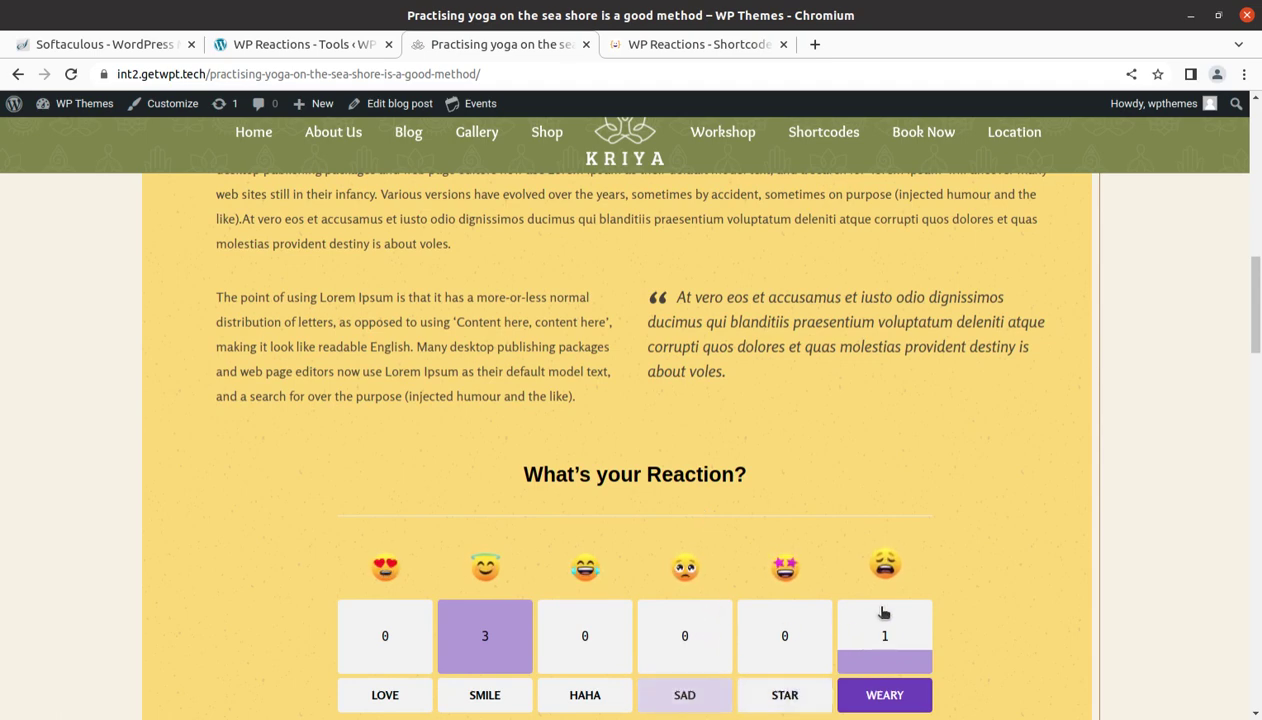
scroll(865, 560, "down", 3)
left_click(796, 477)
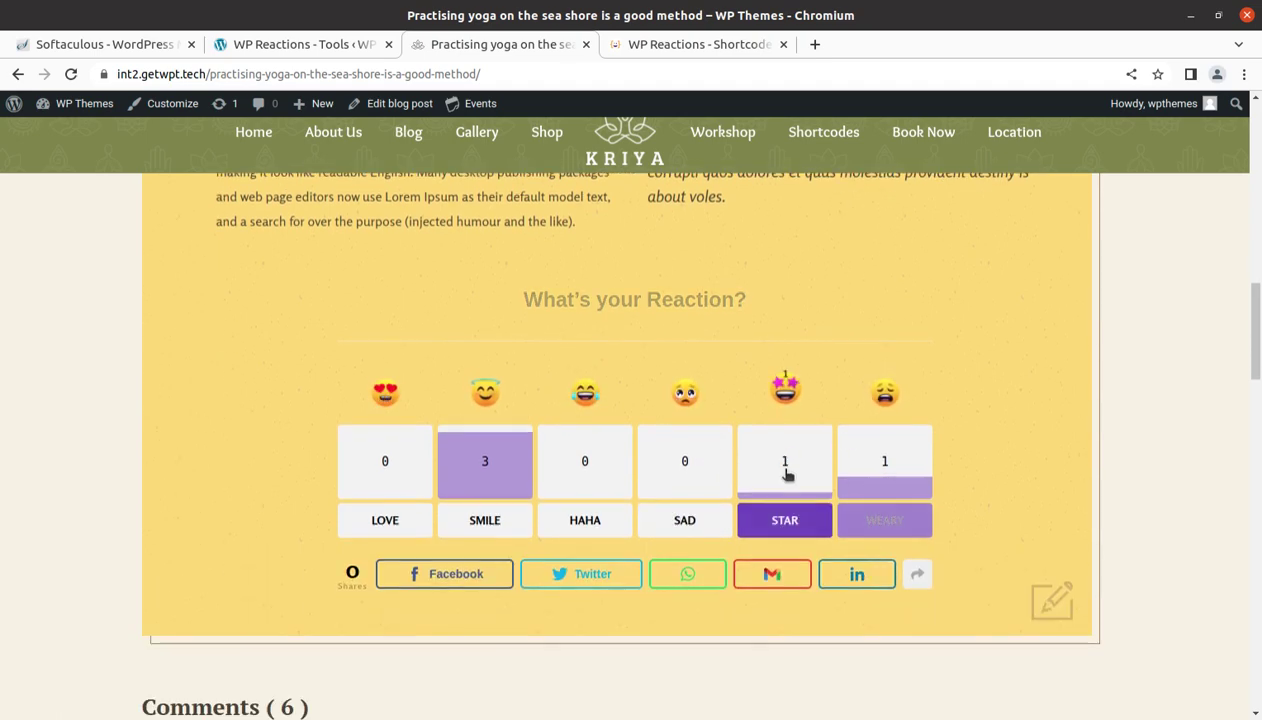
left_click(595, 467)
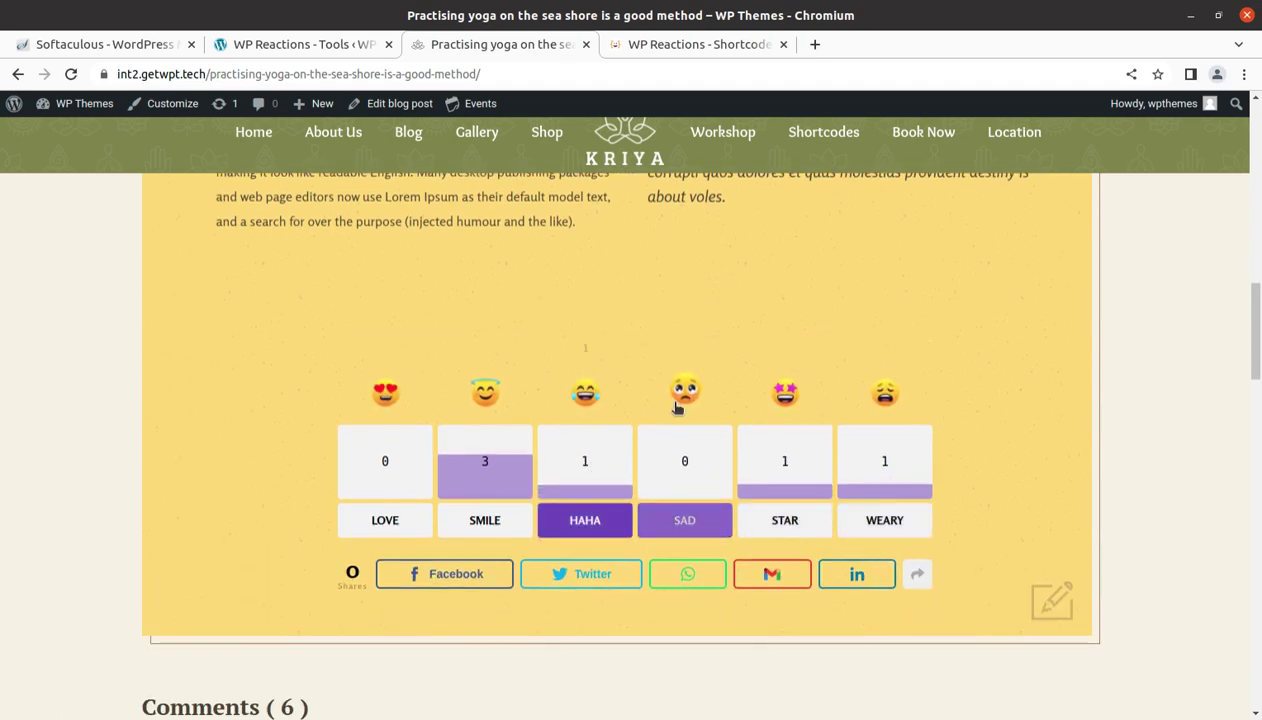
- Open the Yoga Black Vase product page from the site's two-column shop page
scroll(690, 448, "up", 4)
scroll(664, 443, "up", 6)
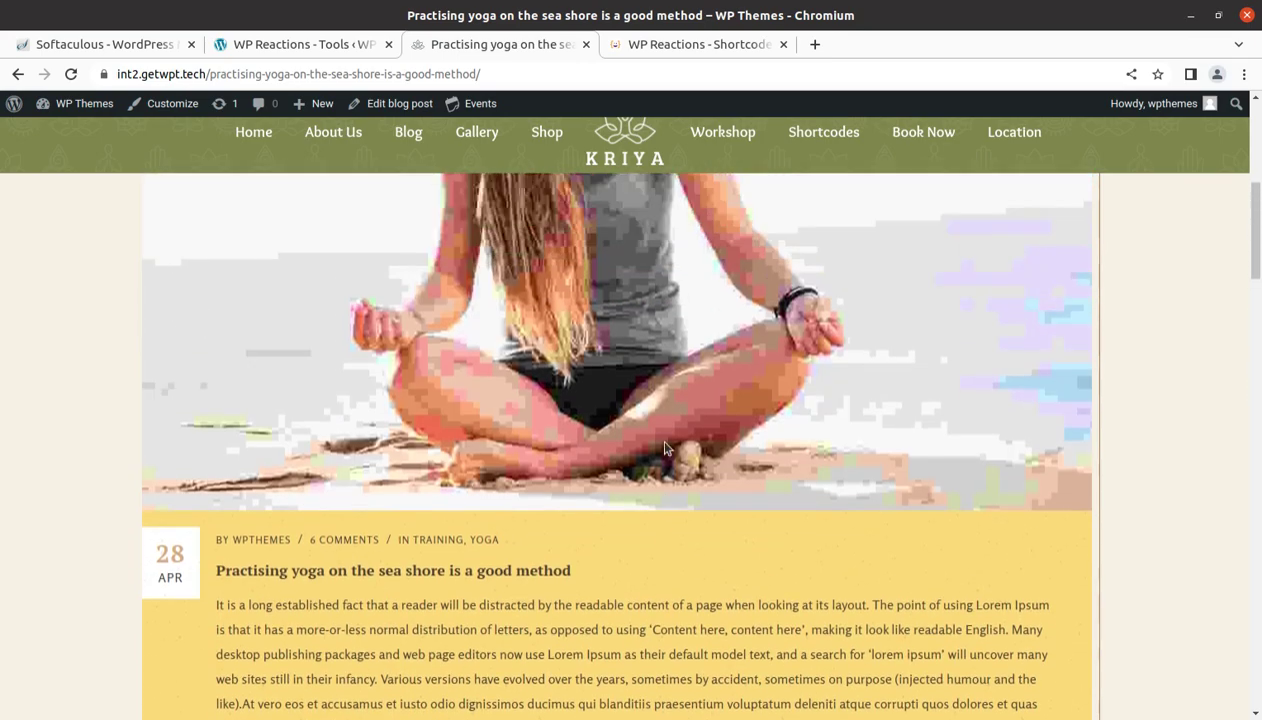
mouse_move(549, 163)
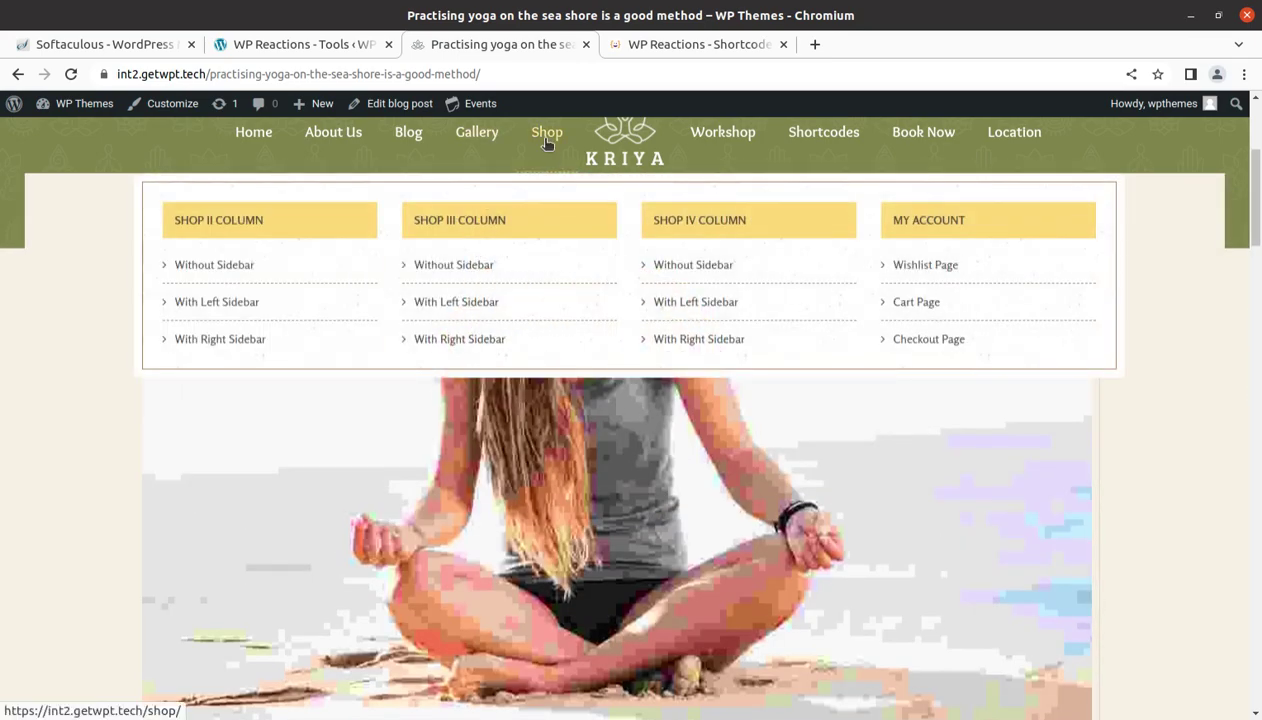
left_click(239, 282)
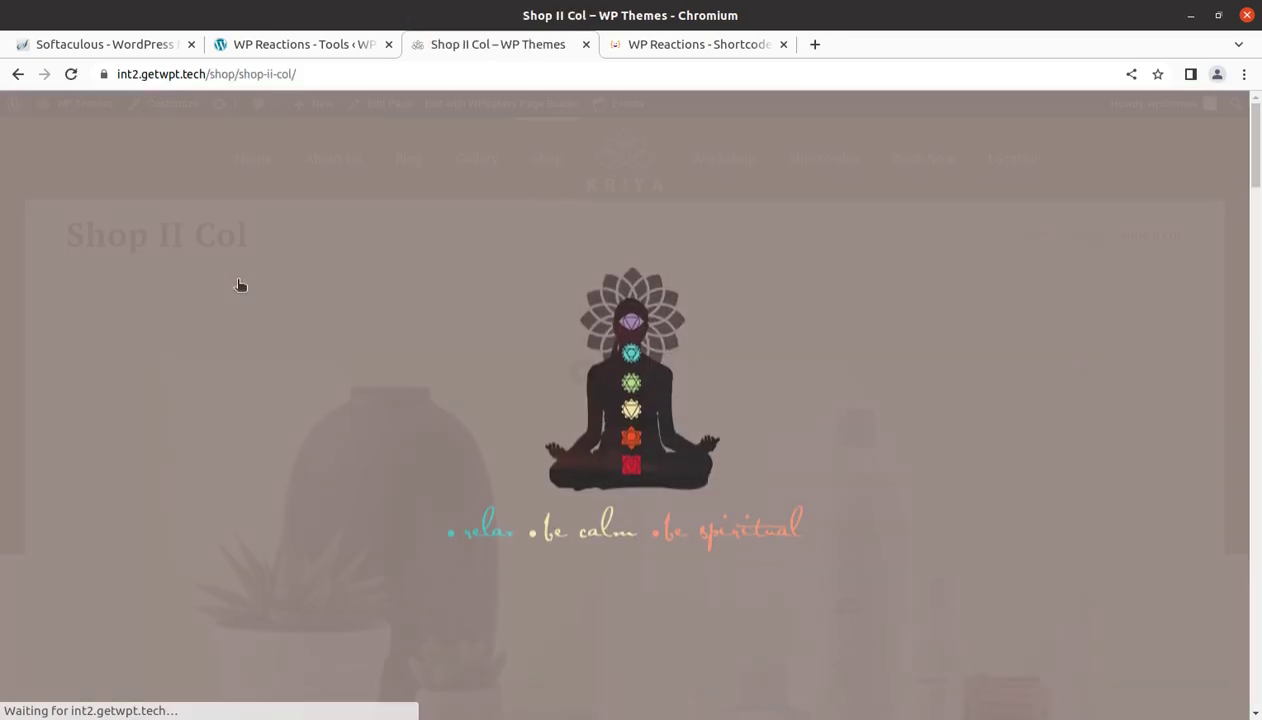
scroll(850, 420, "down", 4)
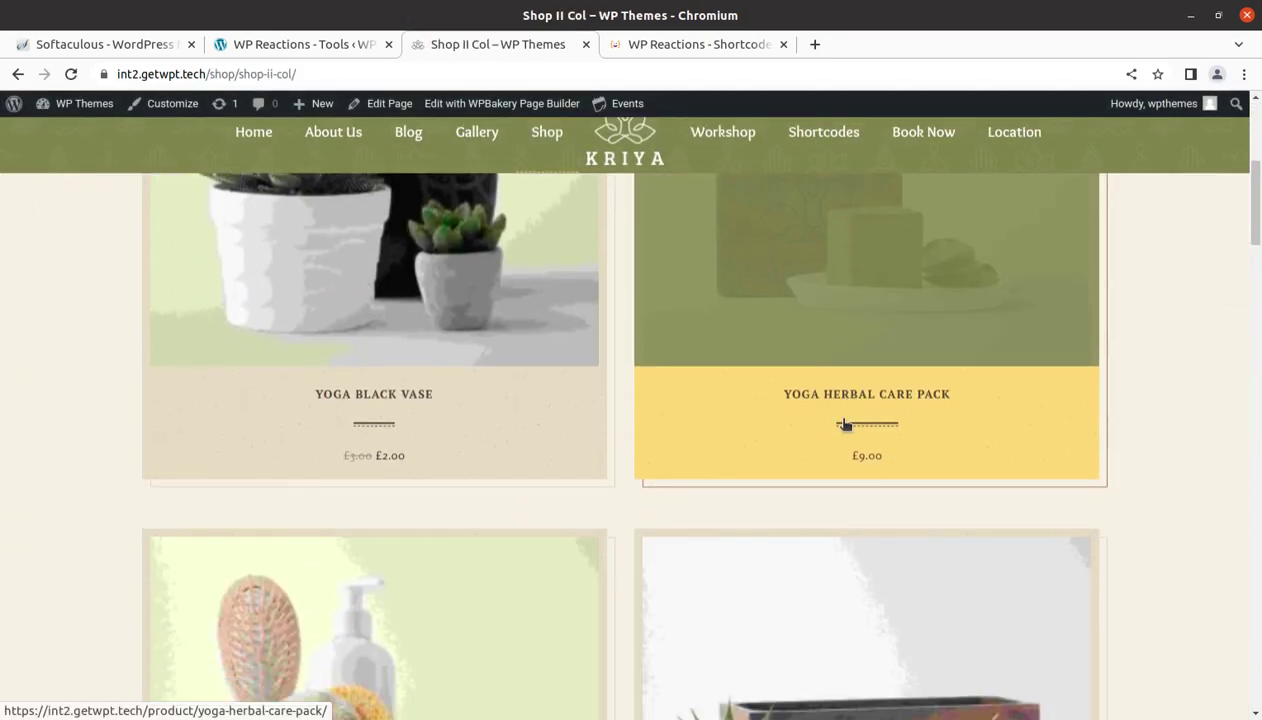
left_click(368, 398)
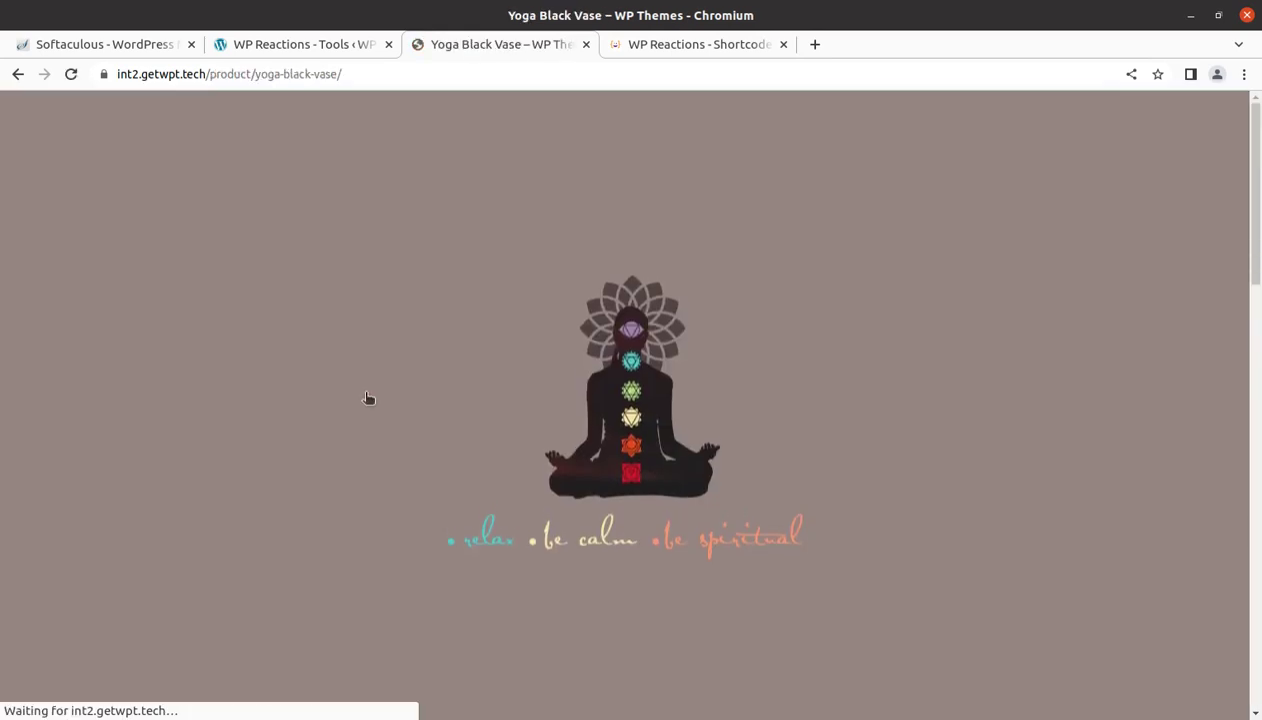
- React to the Yoga Black Vase product with Haha and Sad
scroll(1115, 589, "down", 4)
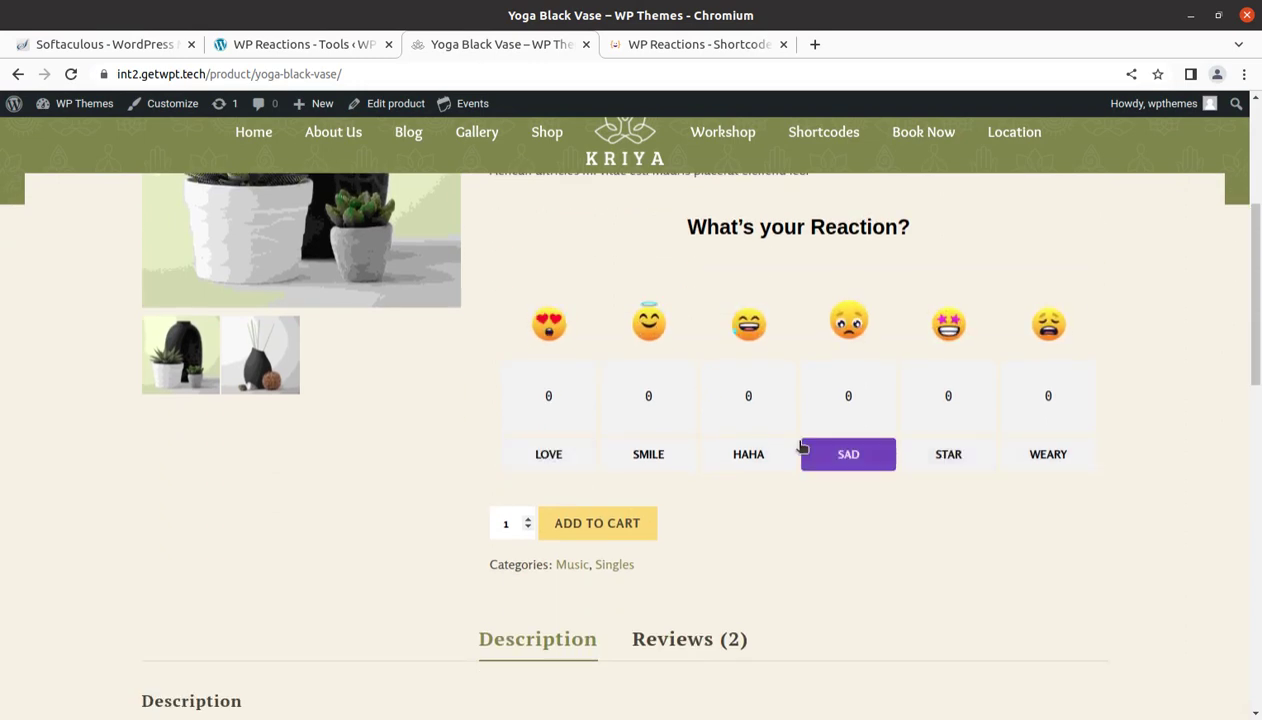
left_click(749, 348)
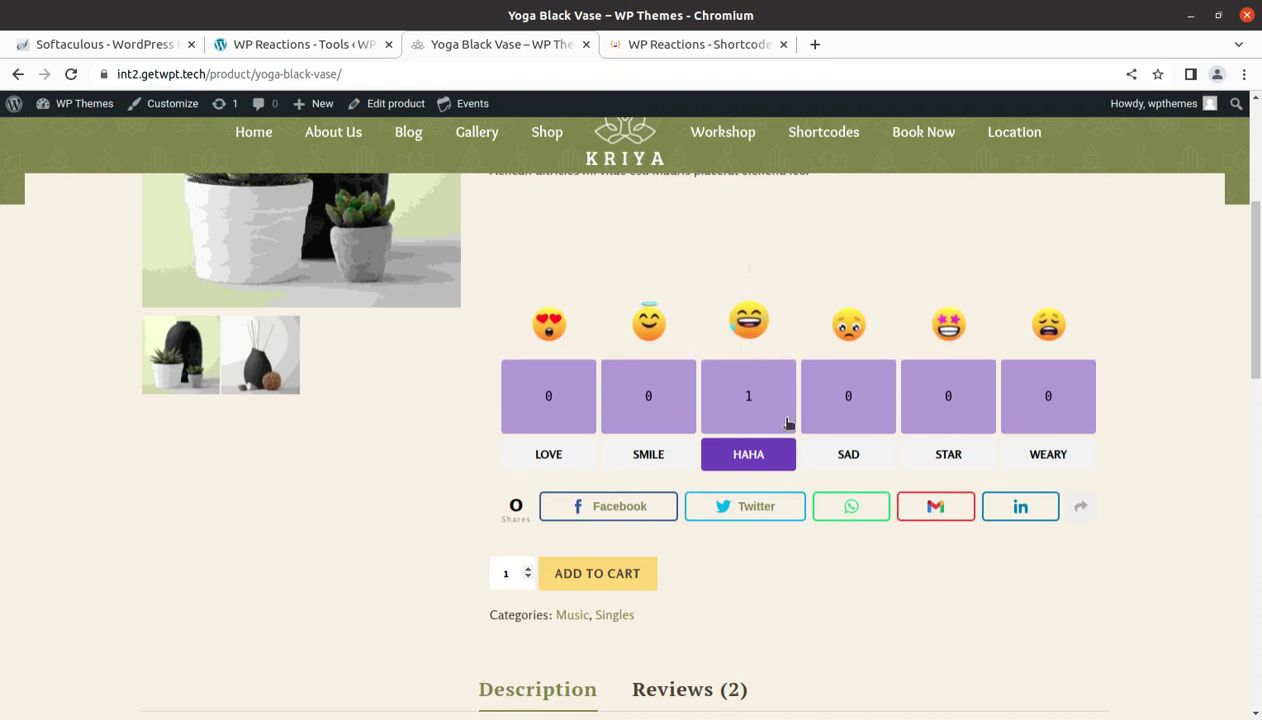
left_click(848, 345)
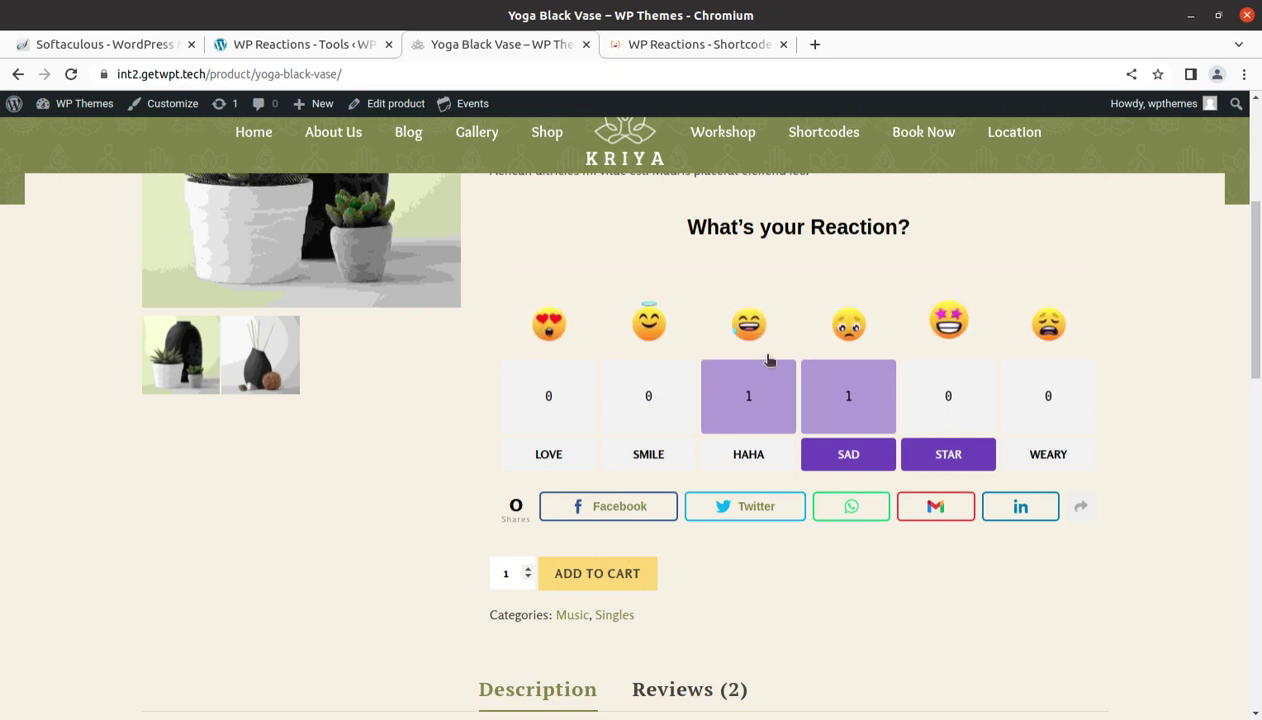
- Review the reset user counts and random counts options on the WP Reactions Tools page
left_click(303, 45)
scroll(503, 519, "up", 2)
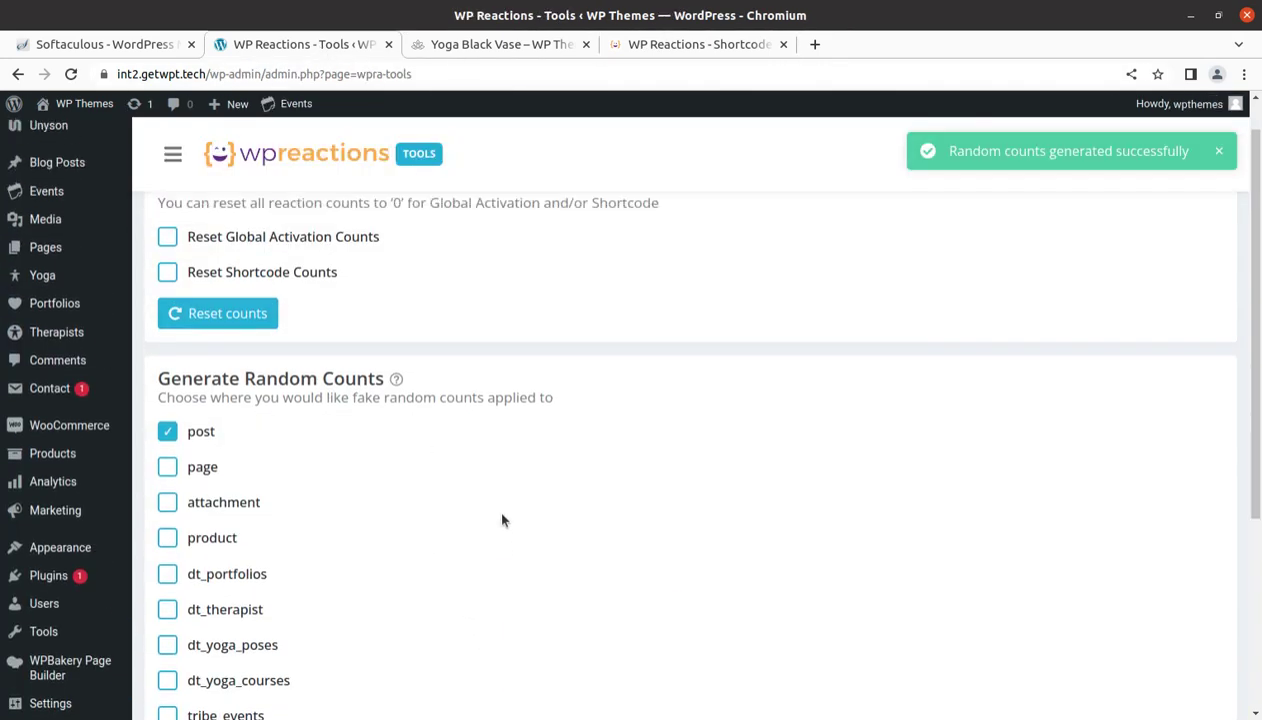
scroll(503, 519, "up", 1)
scroll(503, 519, "down", 3)
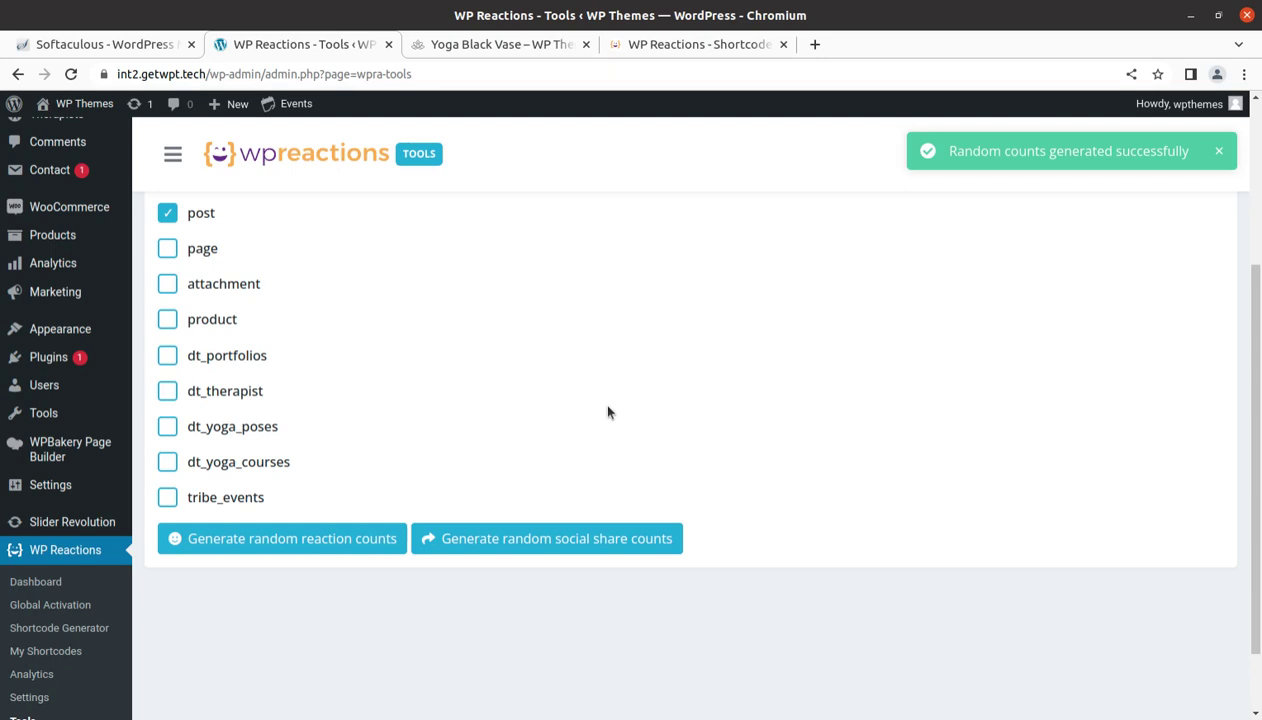
scroll(543, 417, "up", 3)
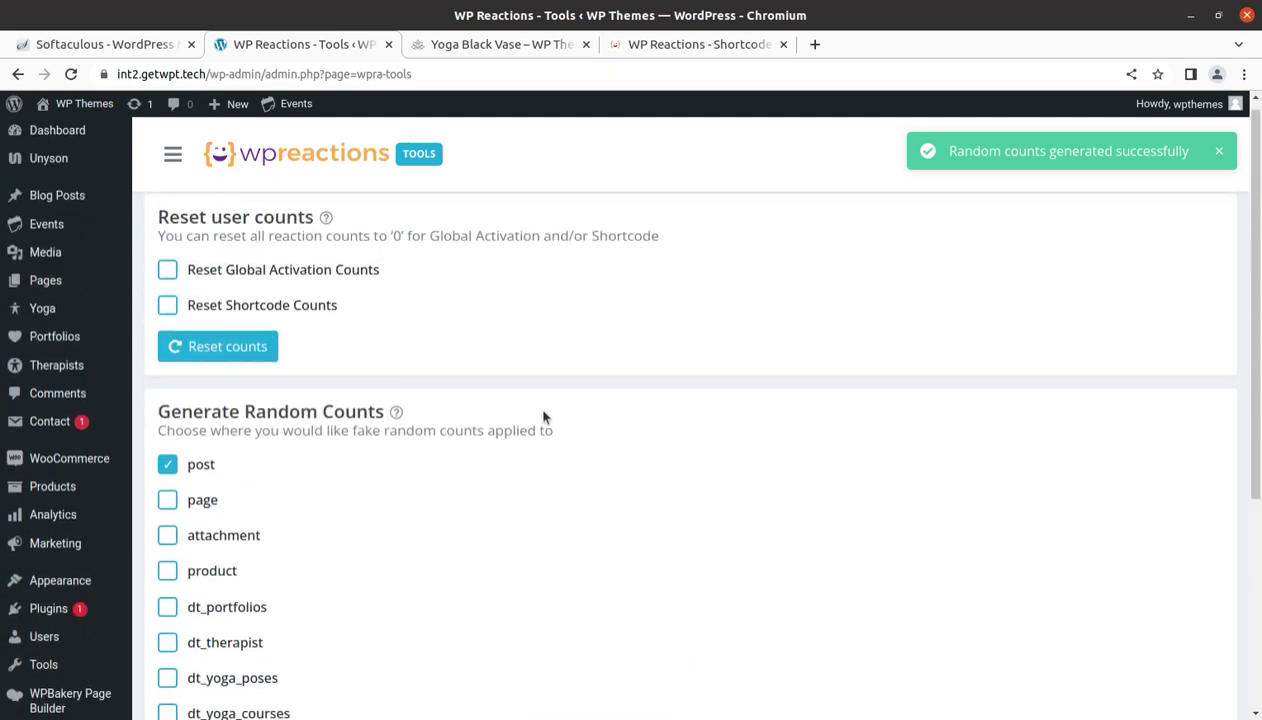
- Return to the Yoga Black Vase product page and examine the reactions and share buttons above the add to cart button
left_click(665, 45)
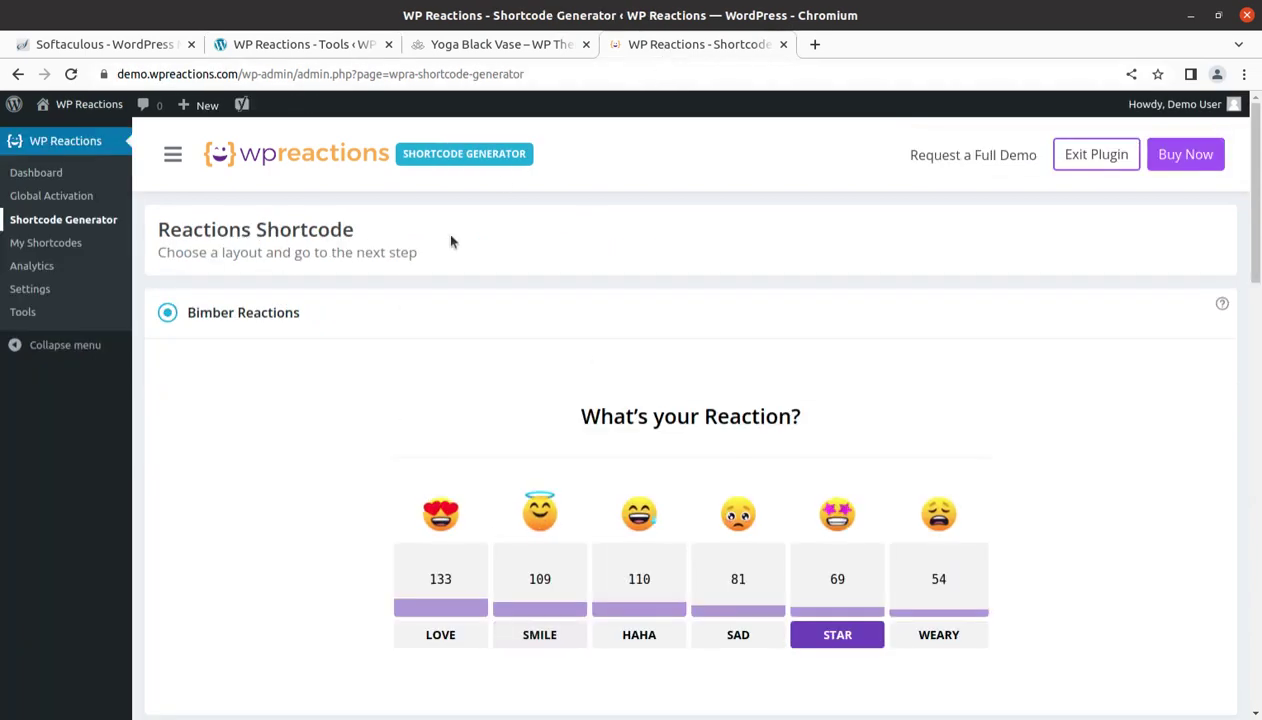
left_click(495, 44)
scroll(498, 494, "up", 2)
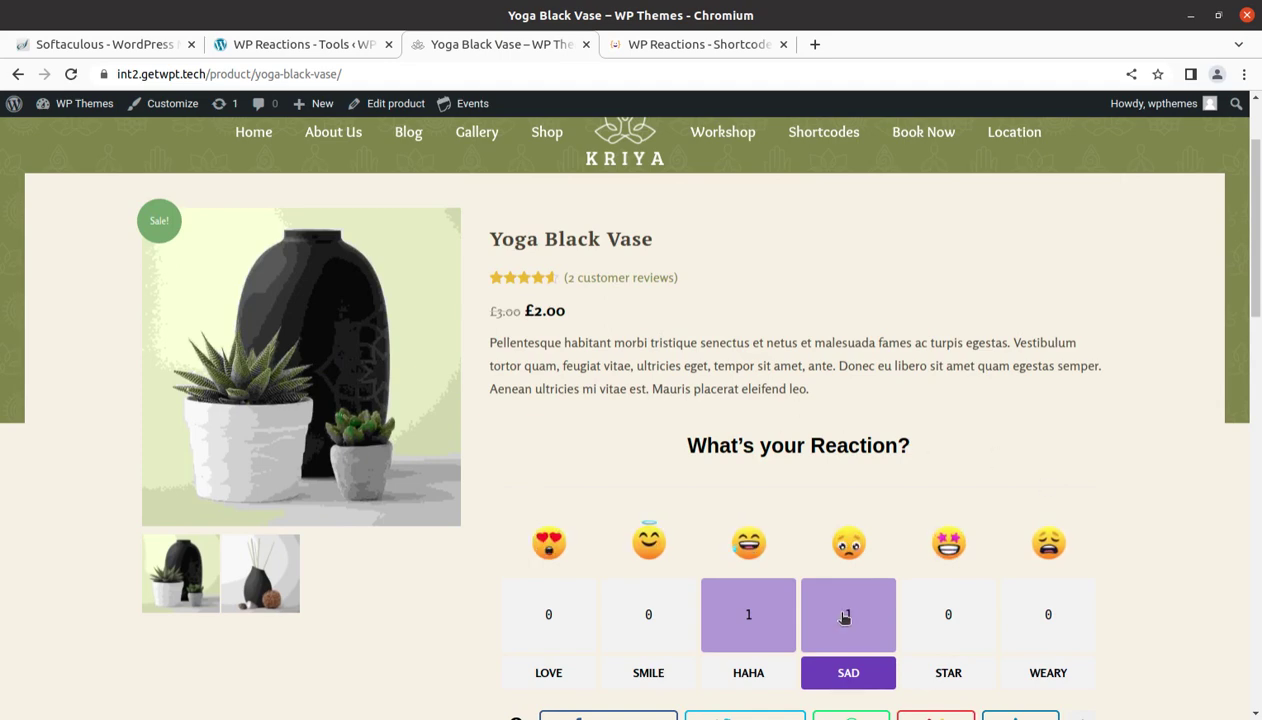
scroll(845, 614, "down", 3)
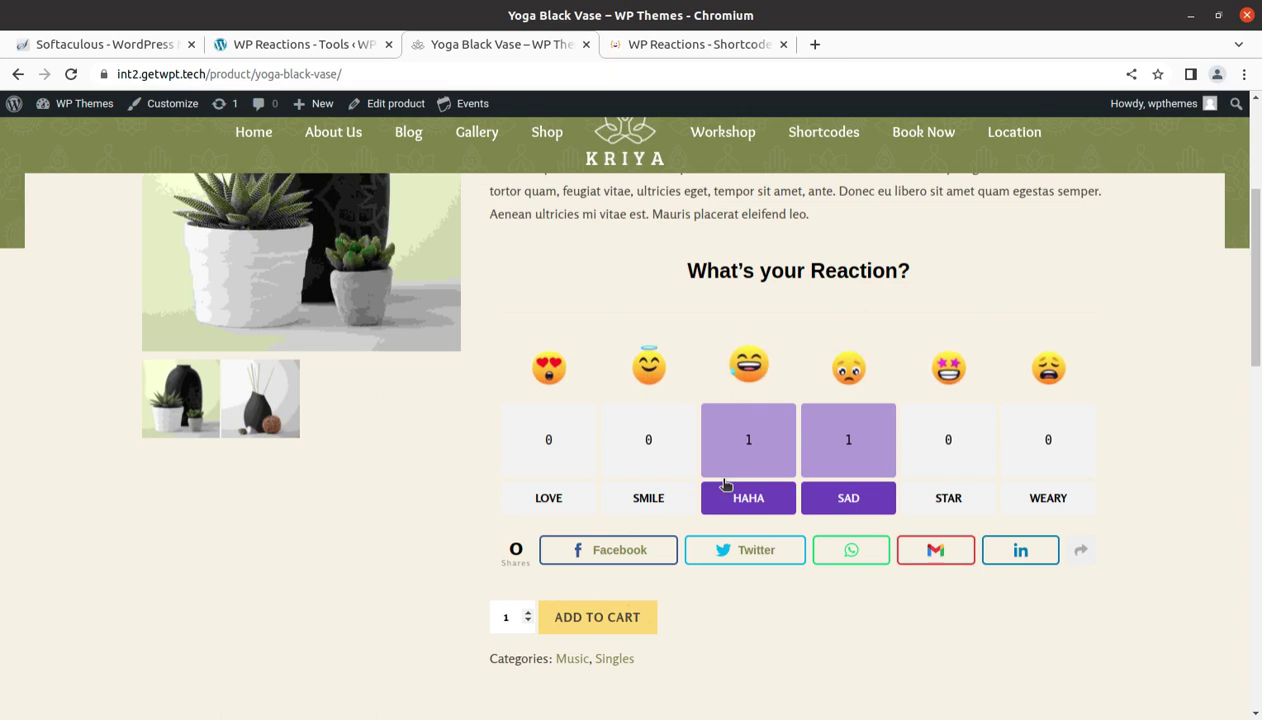
left_click(552, 494)
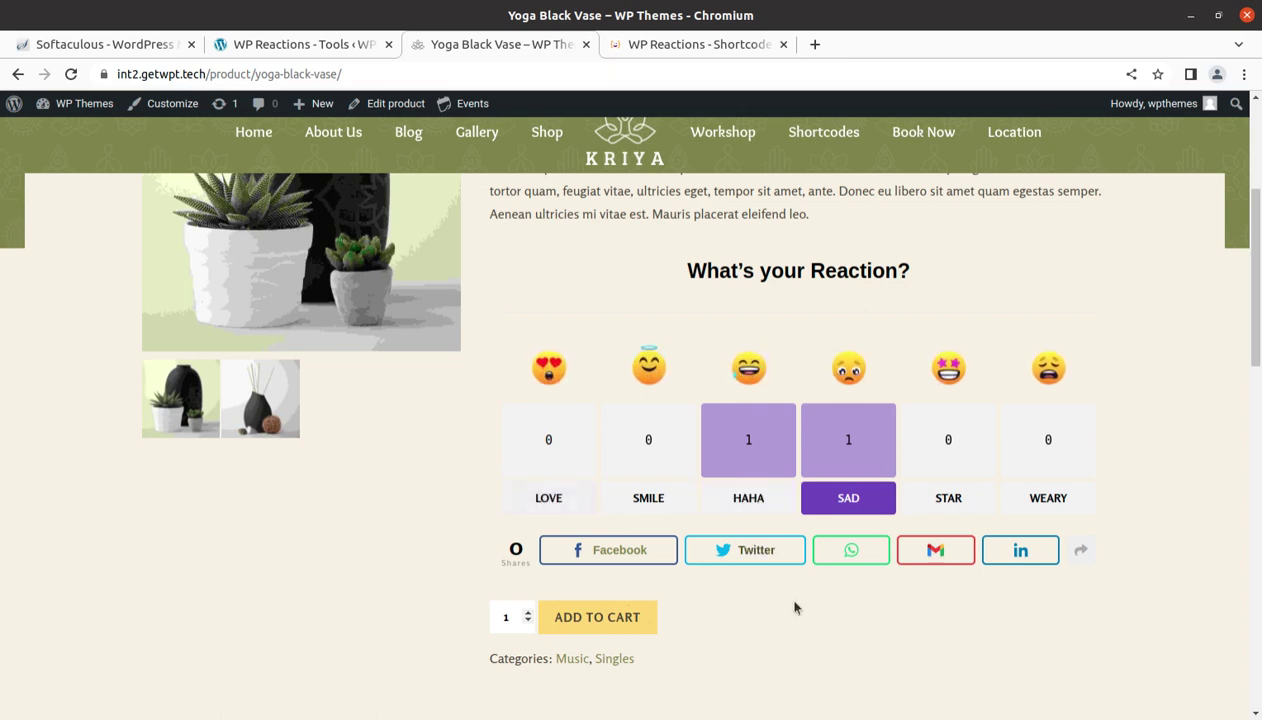
scroll(958, 597, "down", 5)
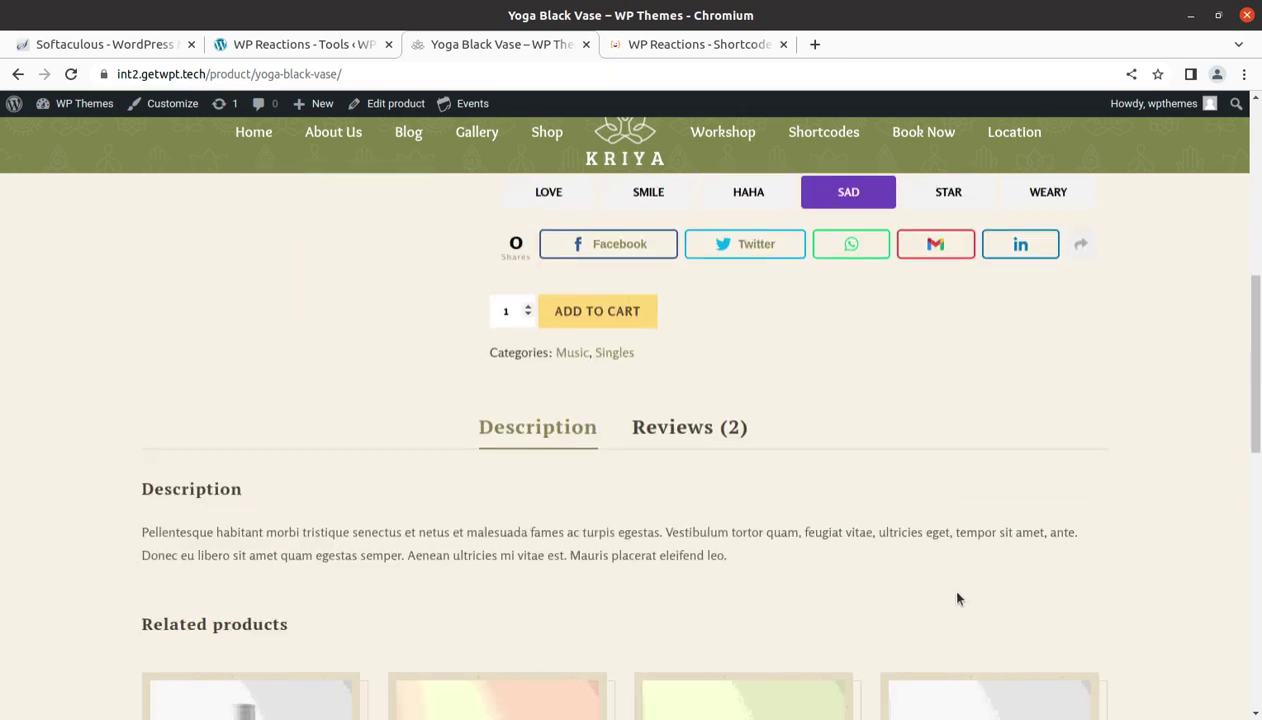
scroll(813, 509, "up", 5)
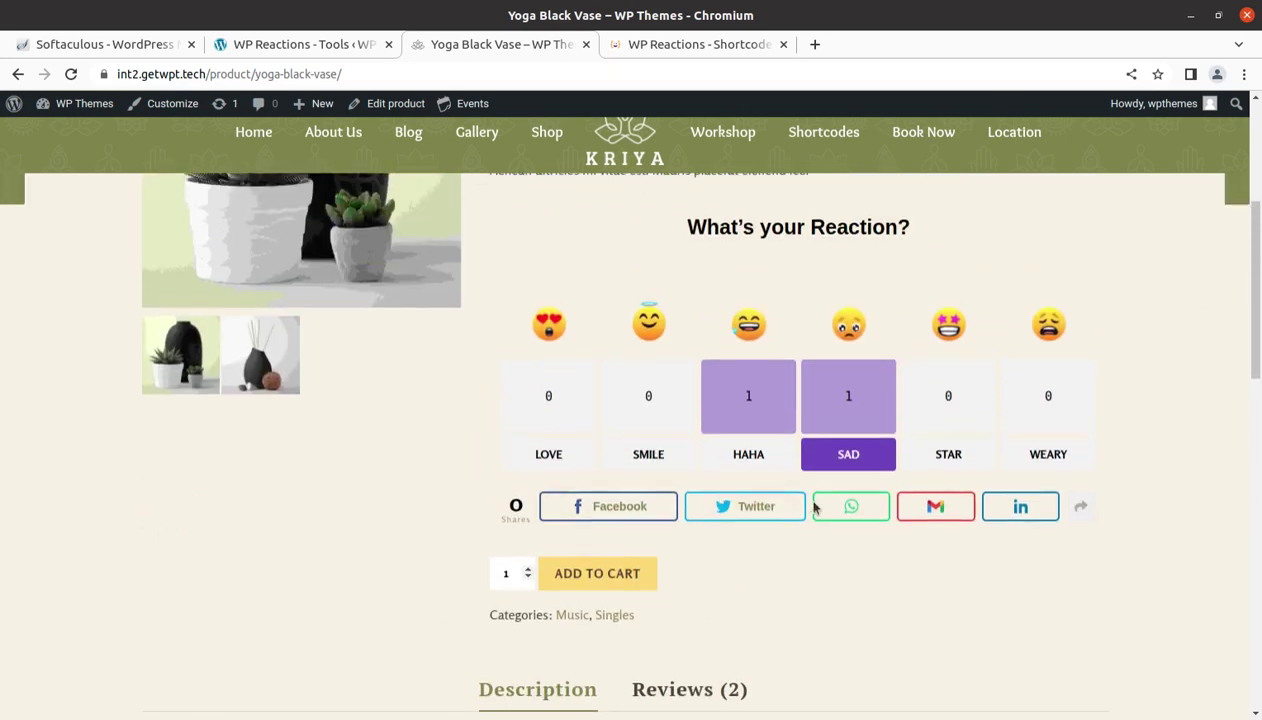